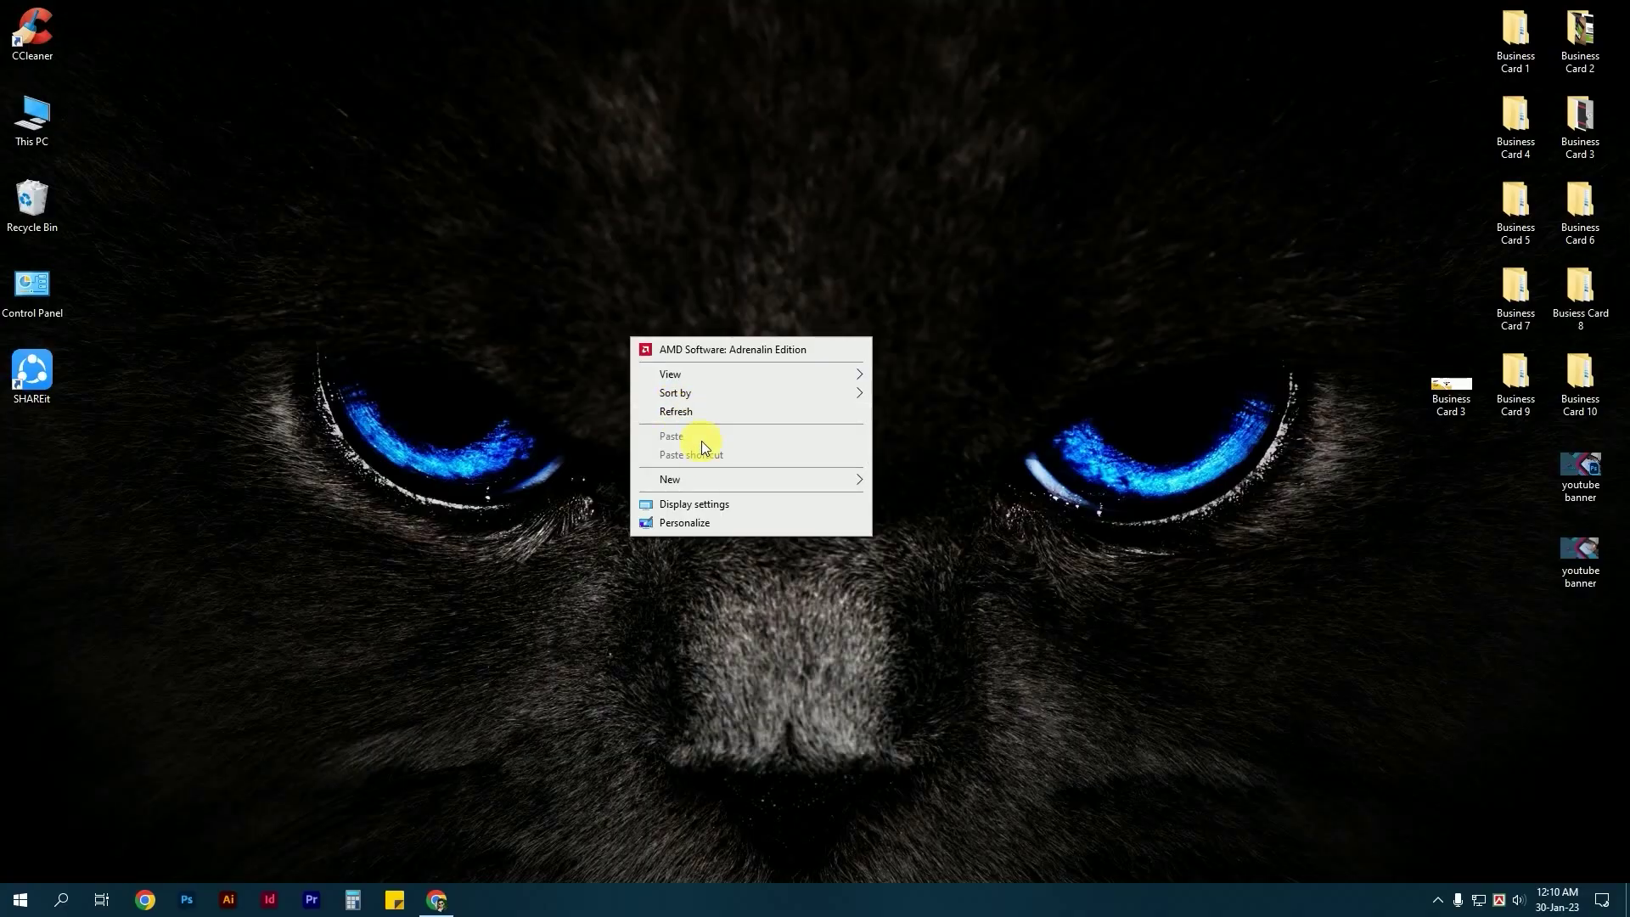
Search Google for 'birth certificate application' and open the bdris.gov.bd birth registration page.
left_click(684, 411)
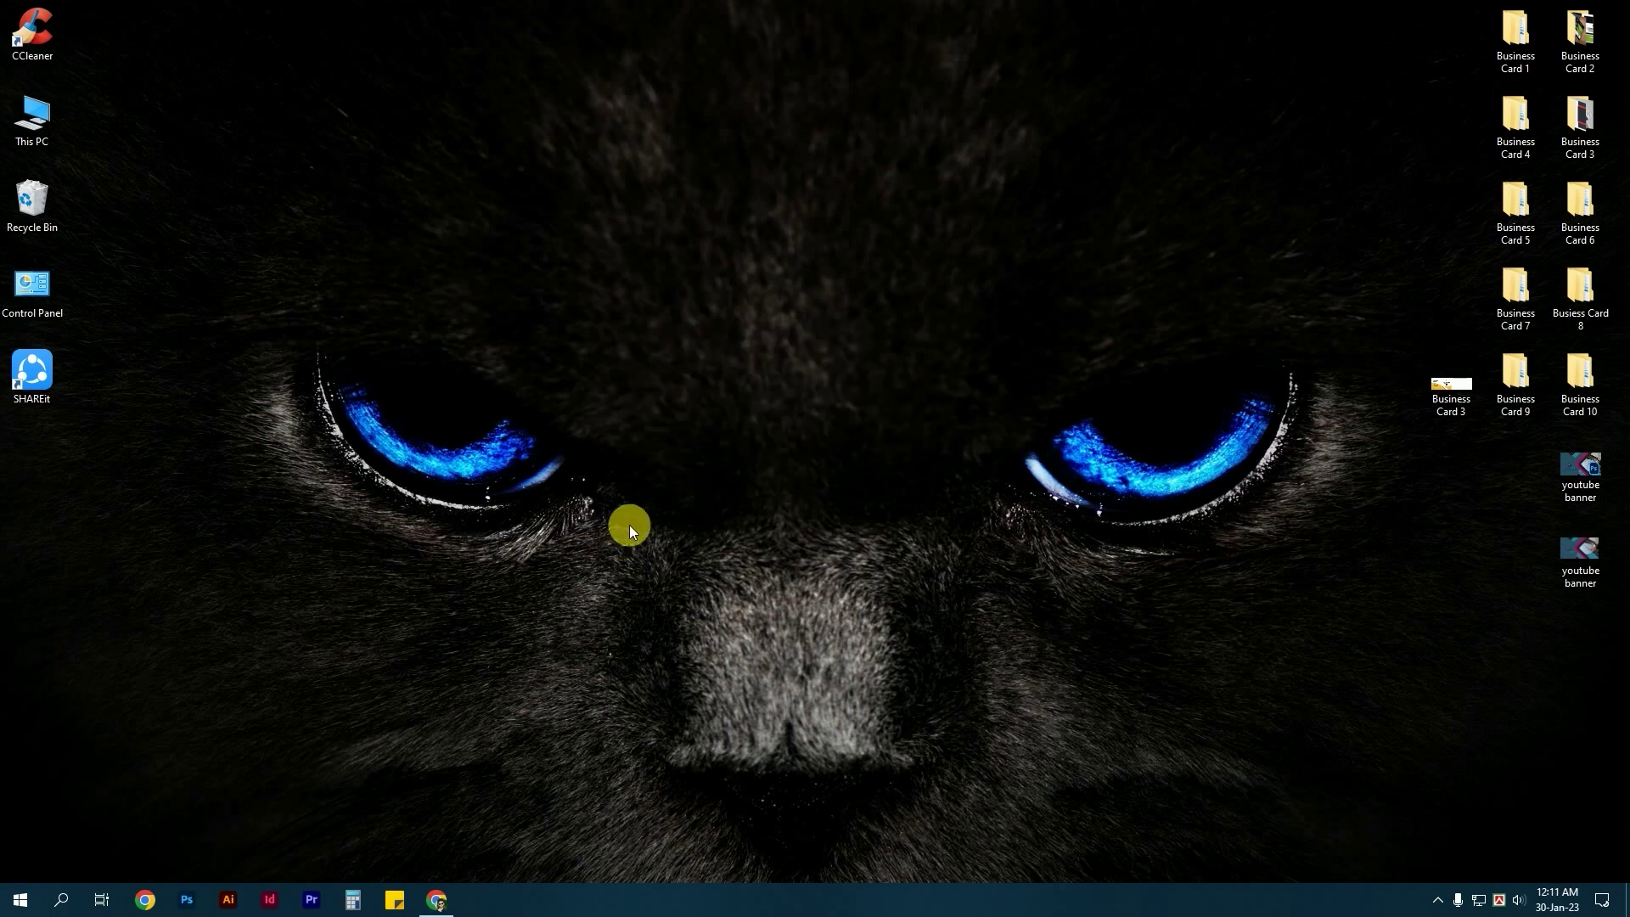
left_click(437, 900)
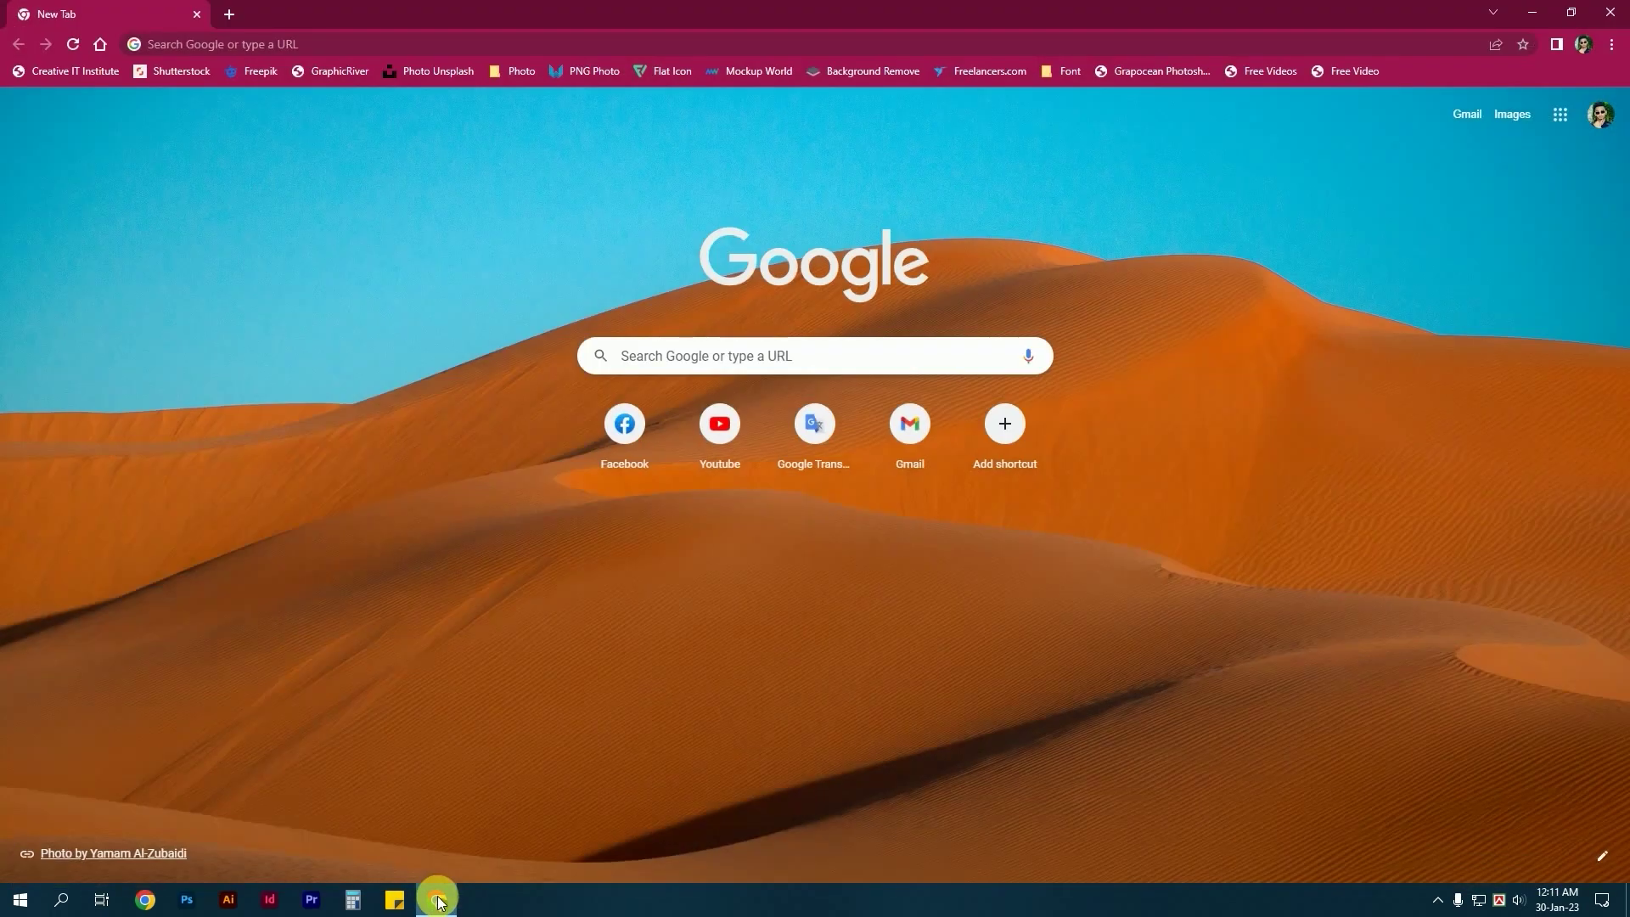
left_click(288, 47)
type("birth certificate ")
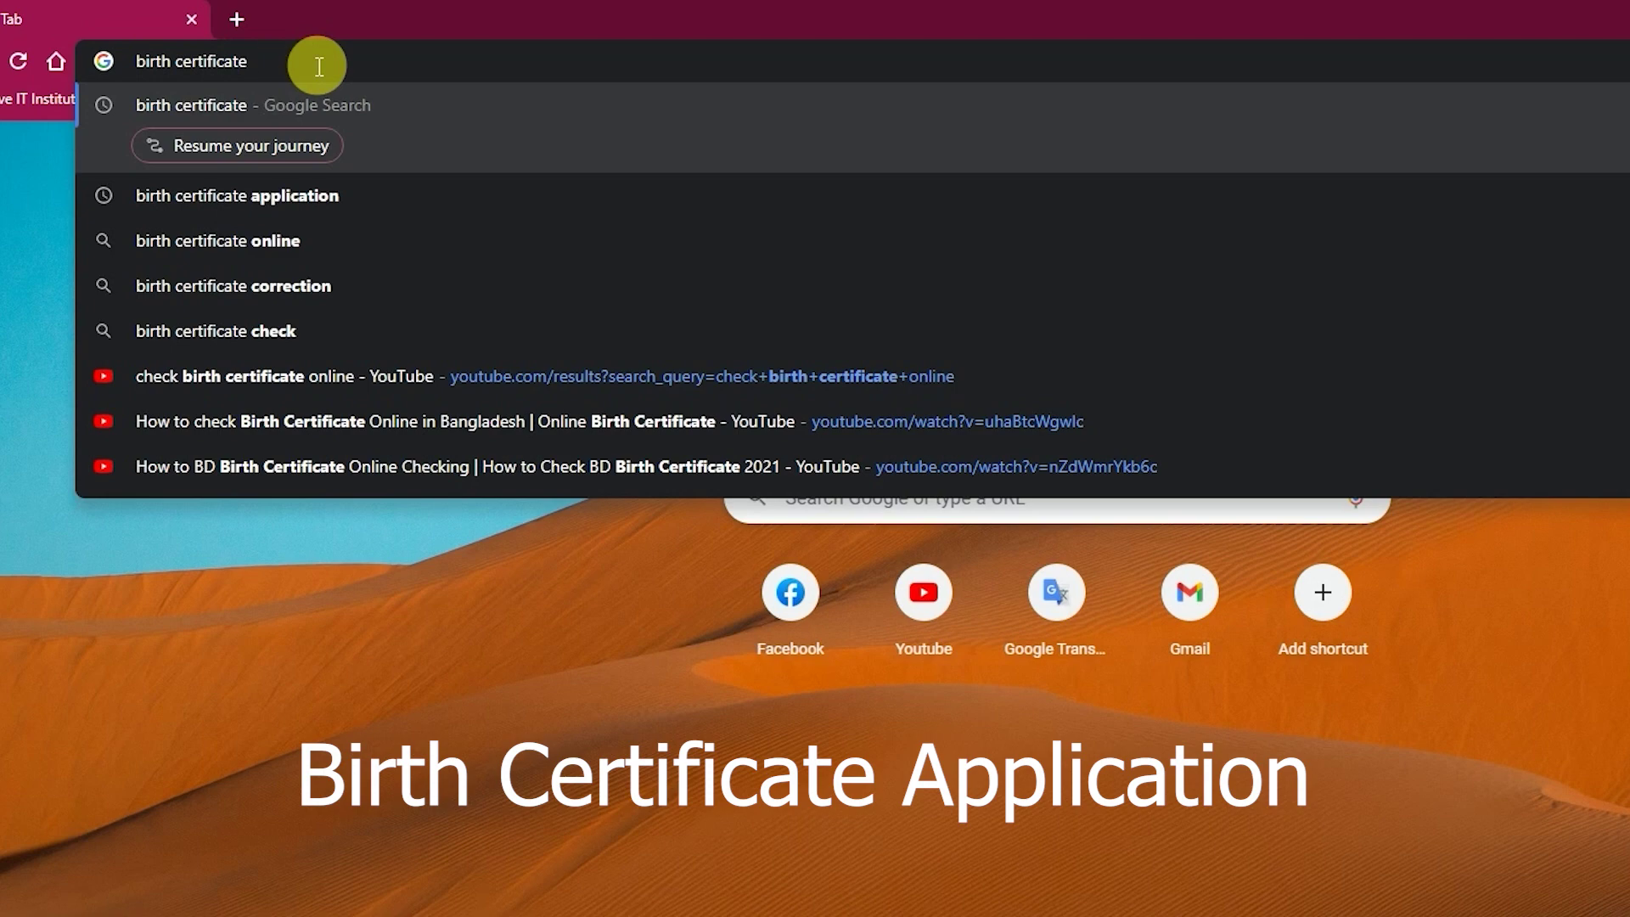
type("application")
key("Return")
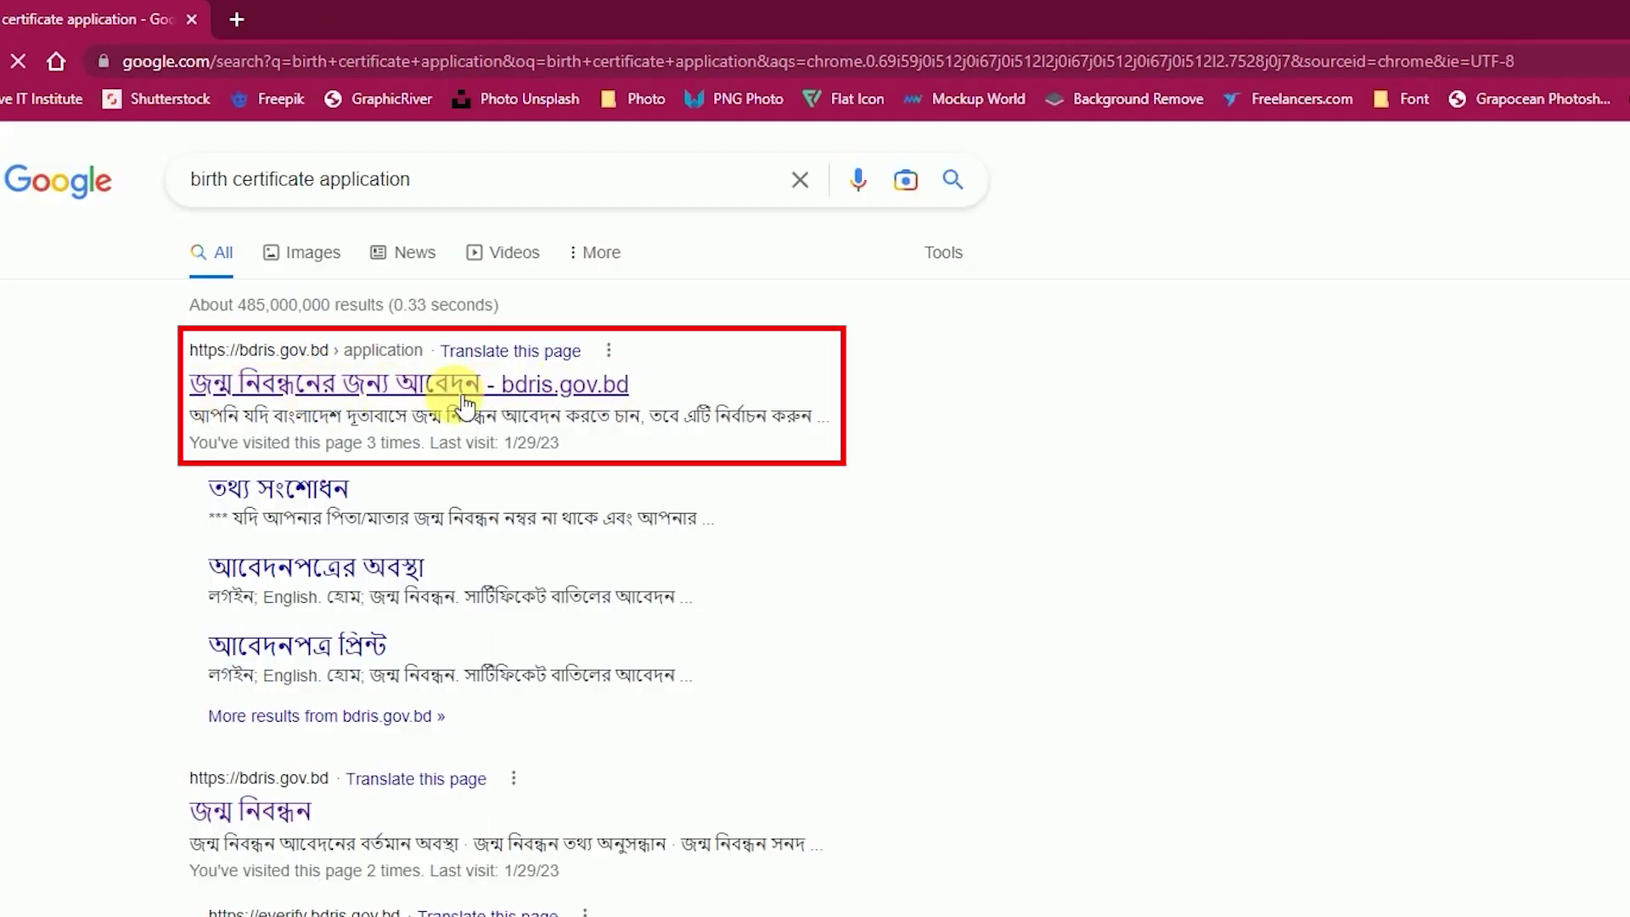
left_click(561, 387)
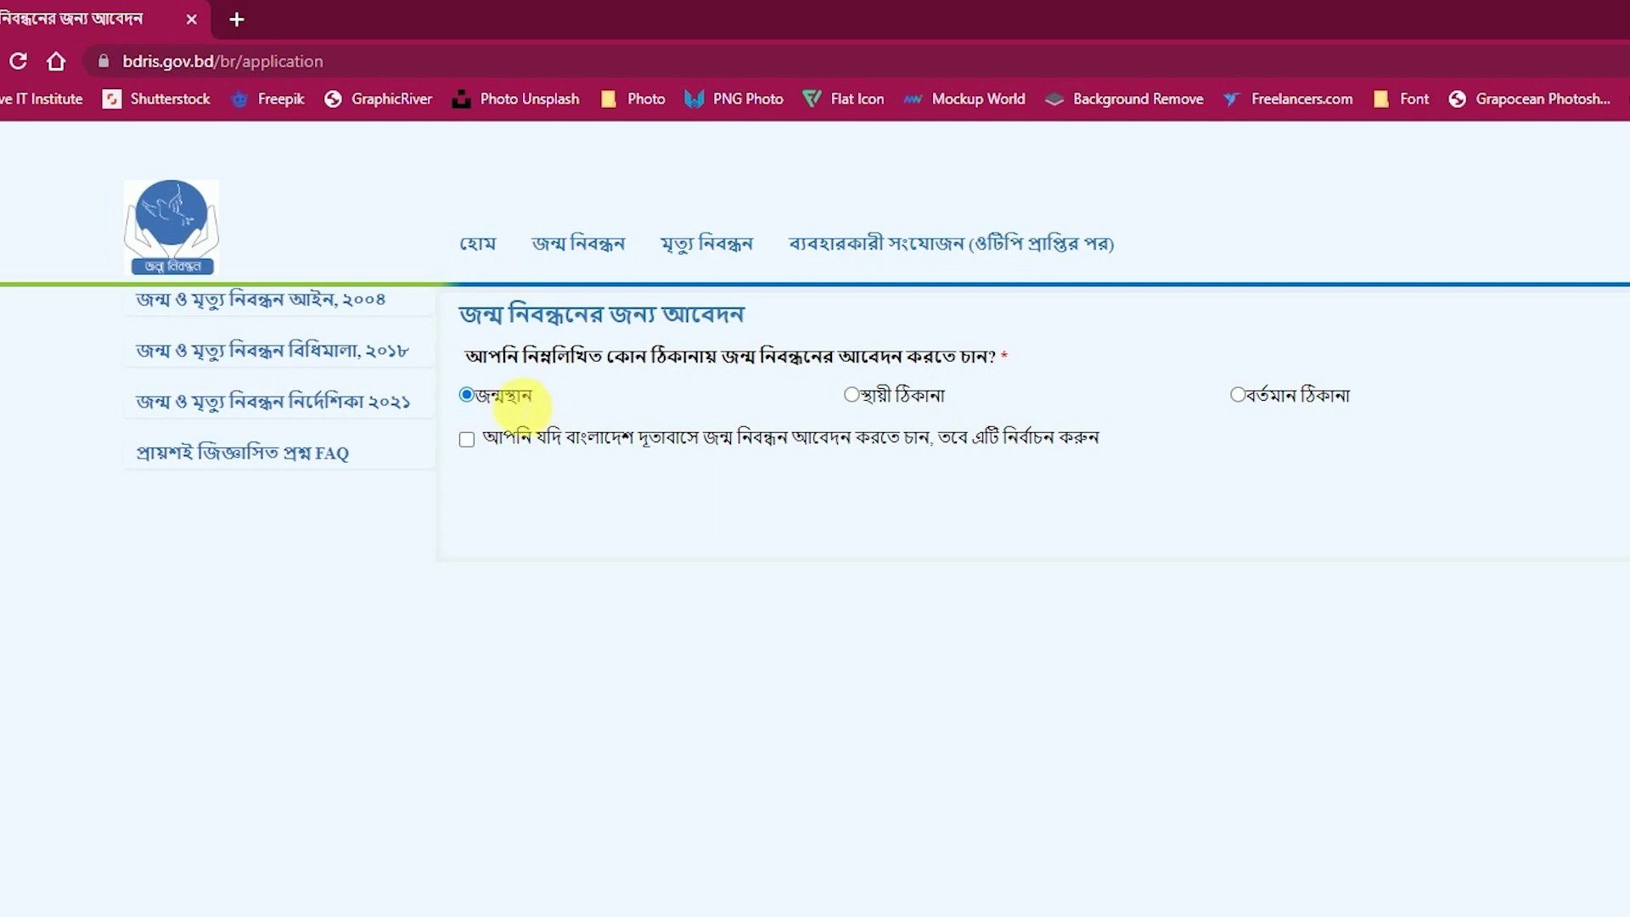
Choose the present address (বর্তমান ঠিকানা) as the application location and go to the registrant form.
left_click(852, 397)
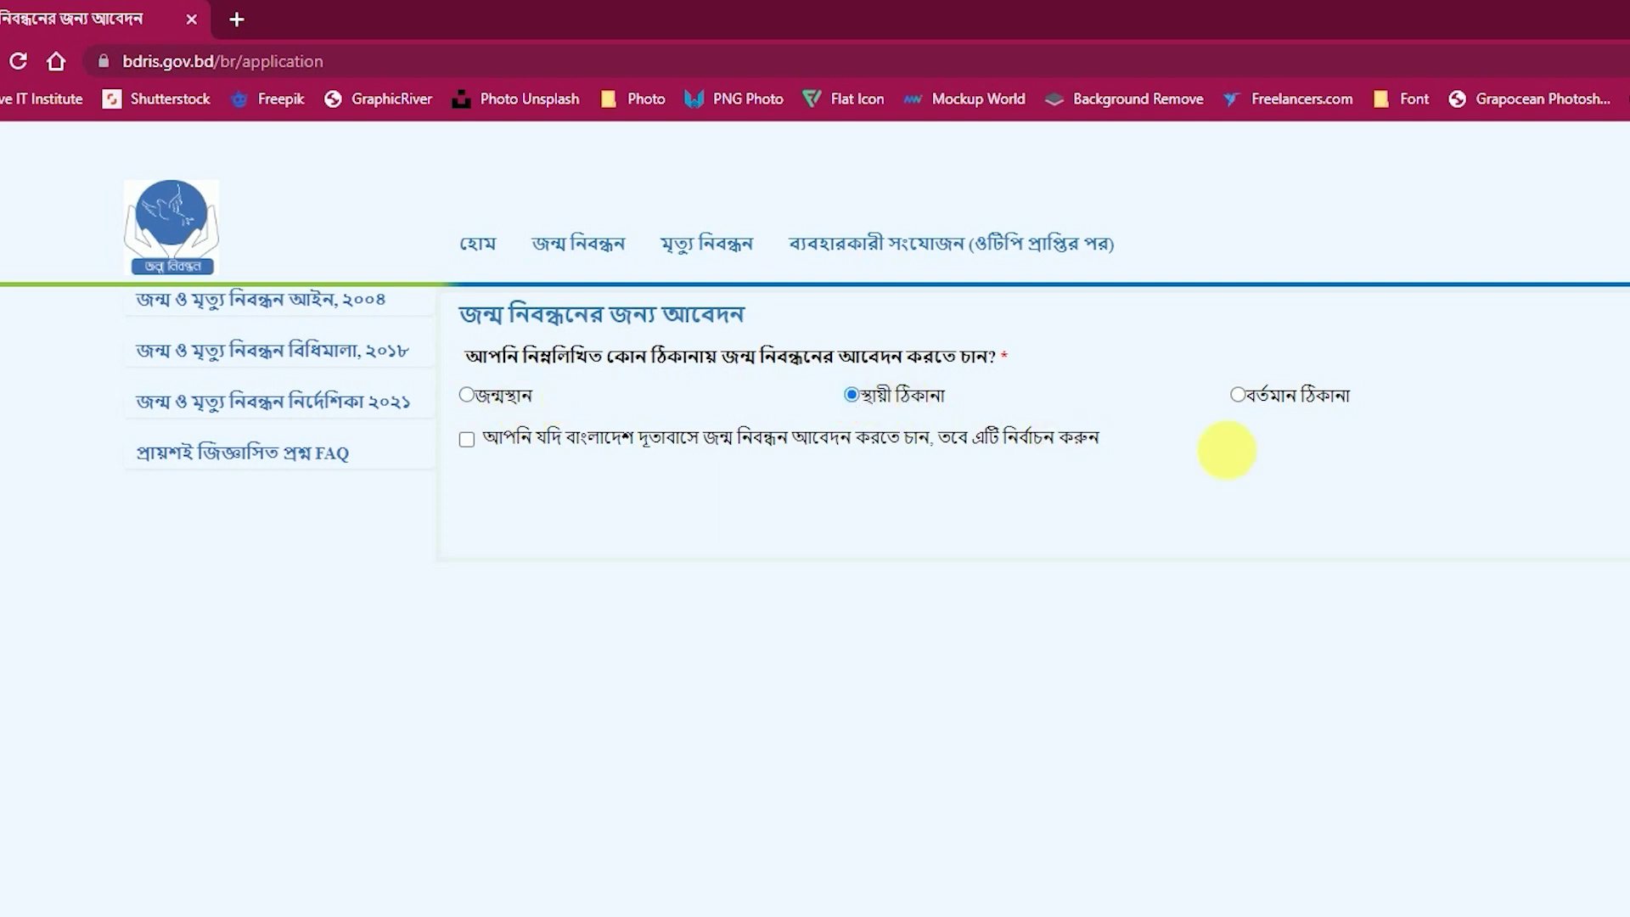
left_click(1238, 396)
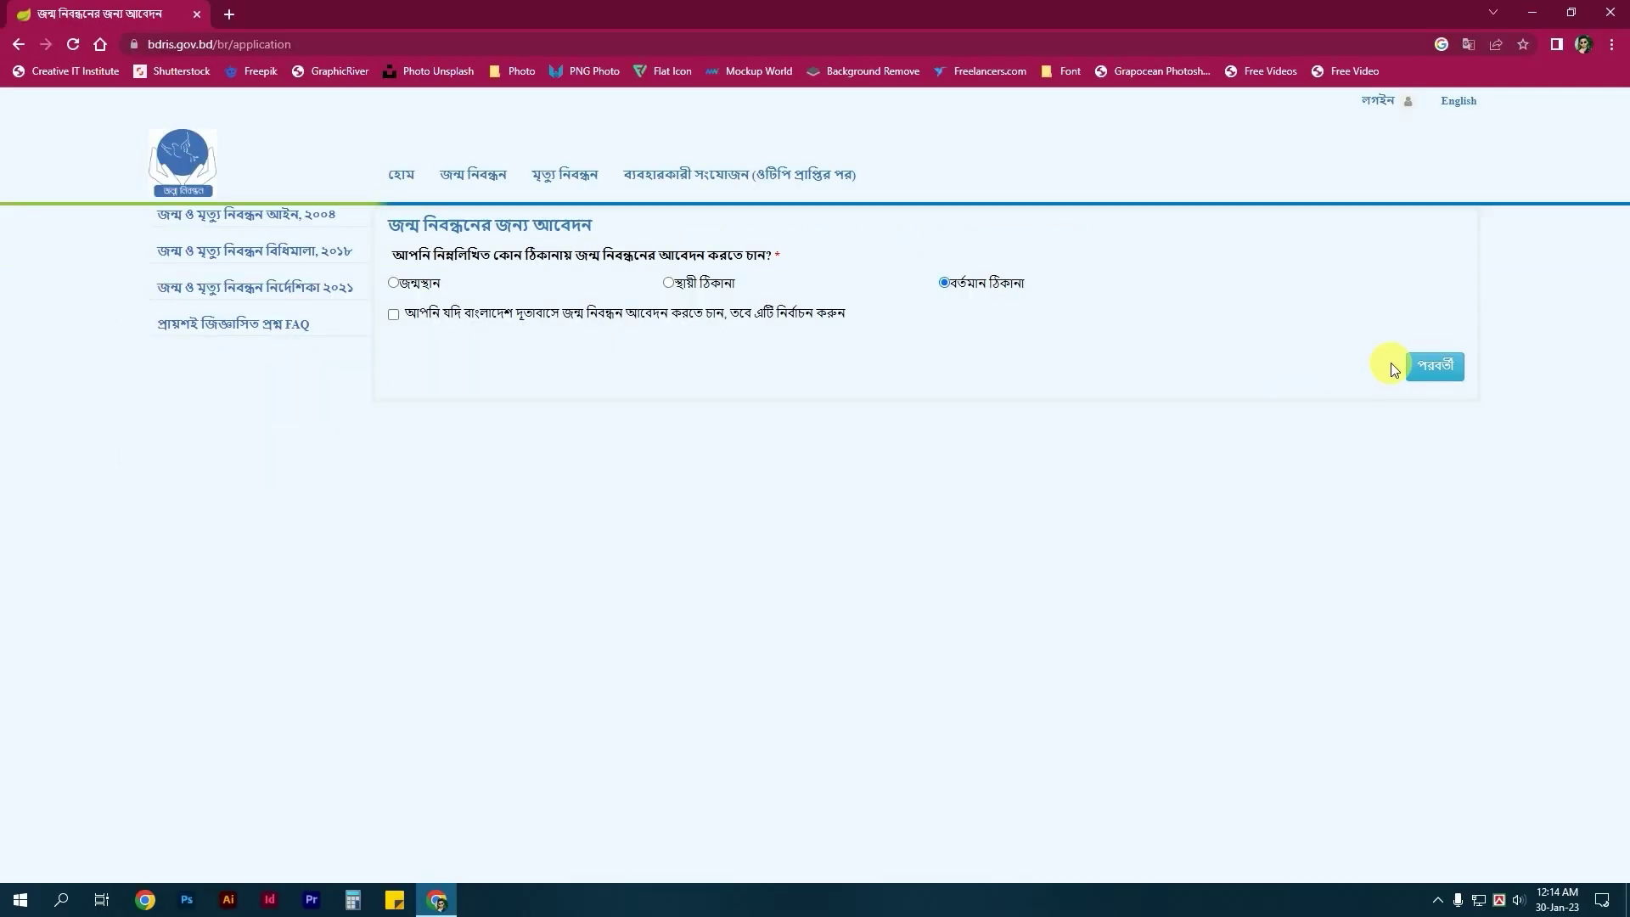
left_click(1459, 377)
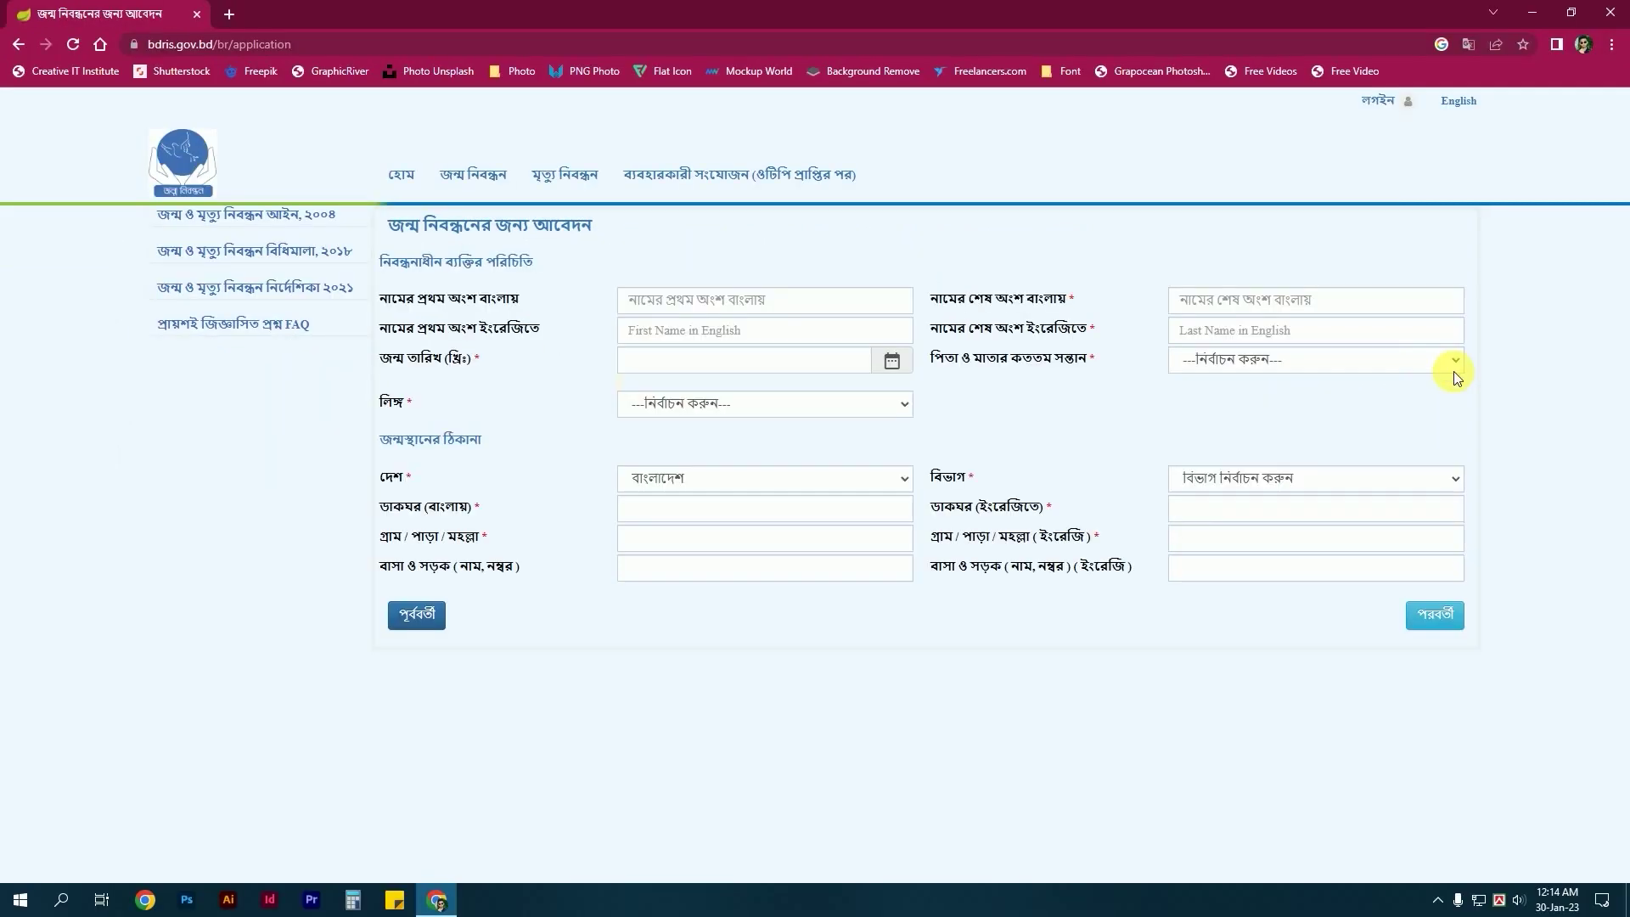
left_click(824, 303)
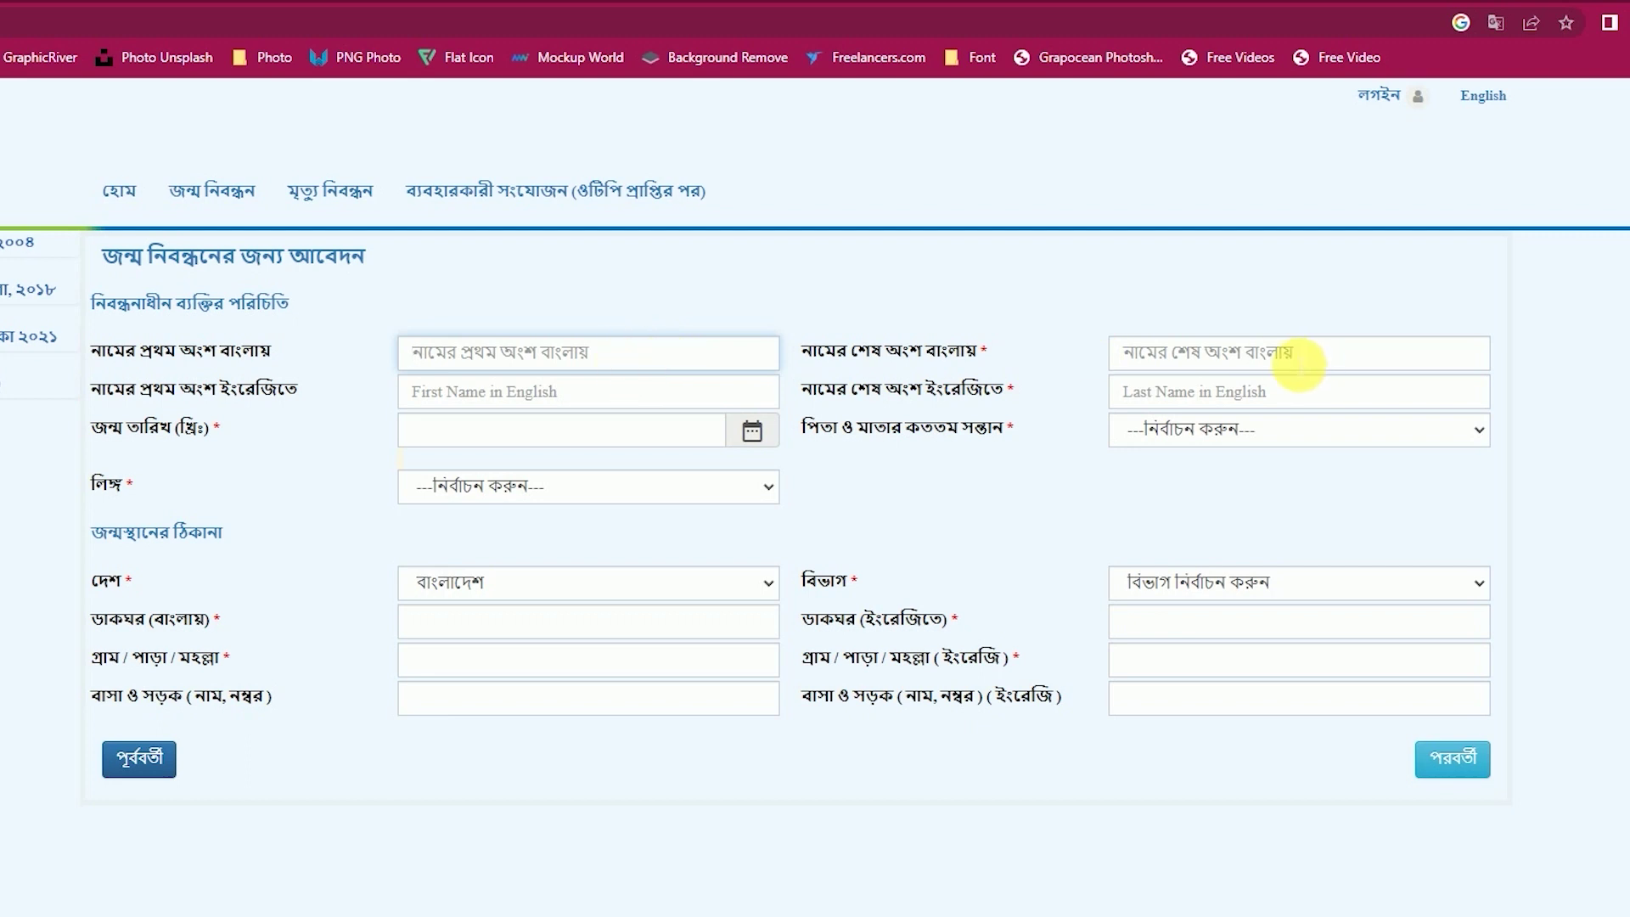
left_click(1288, 360)
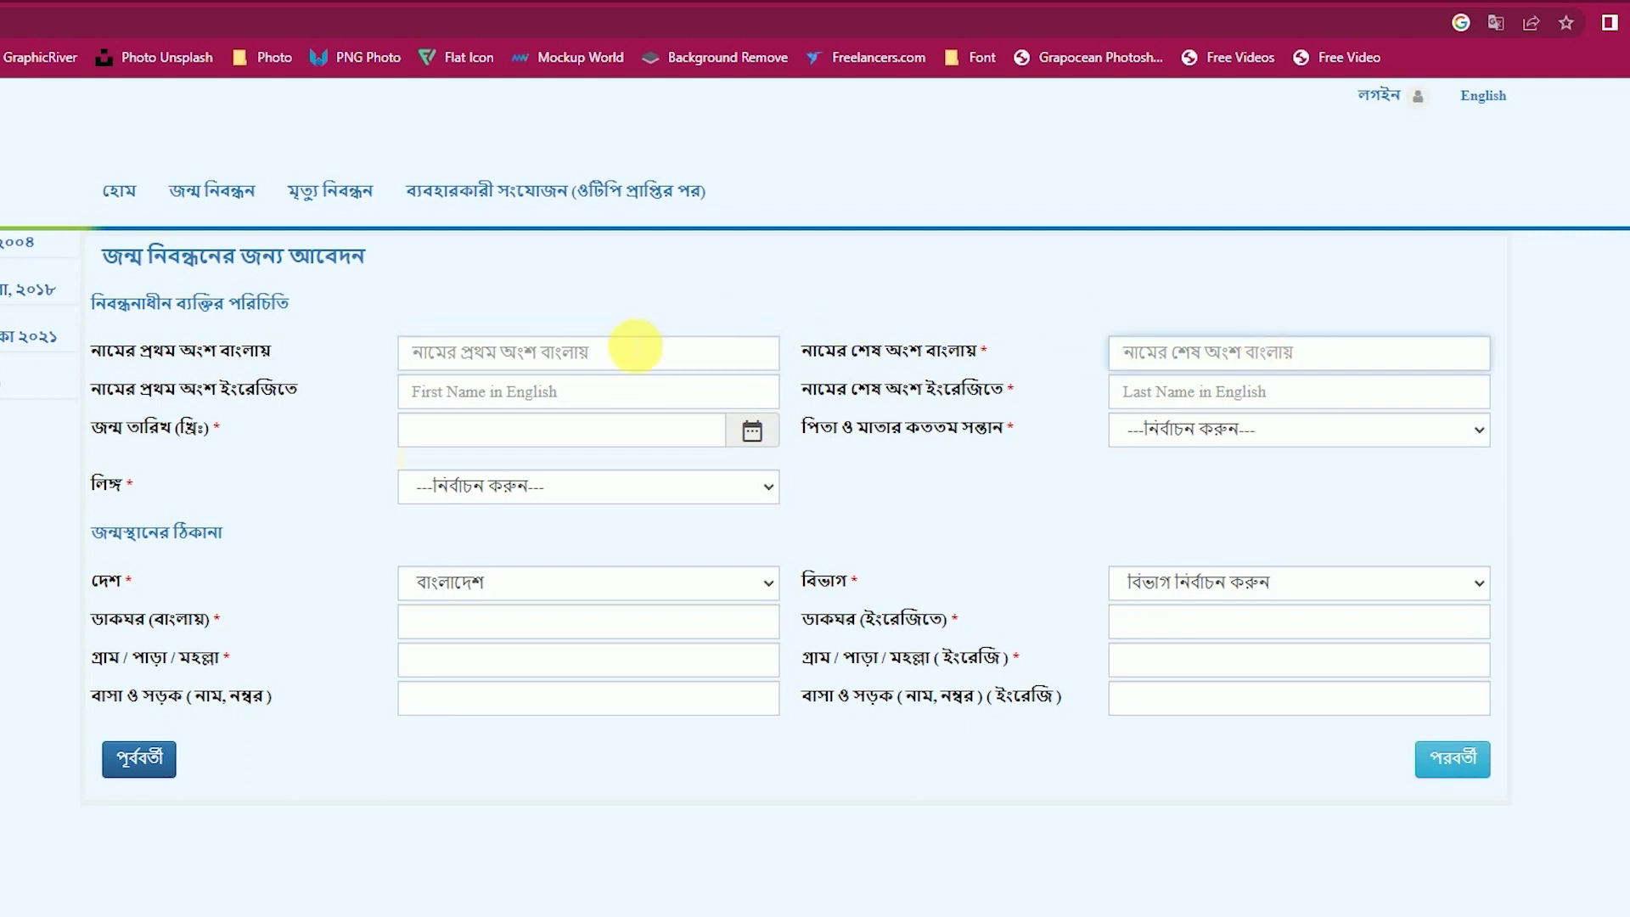
left_click(636, 348)
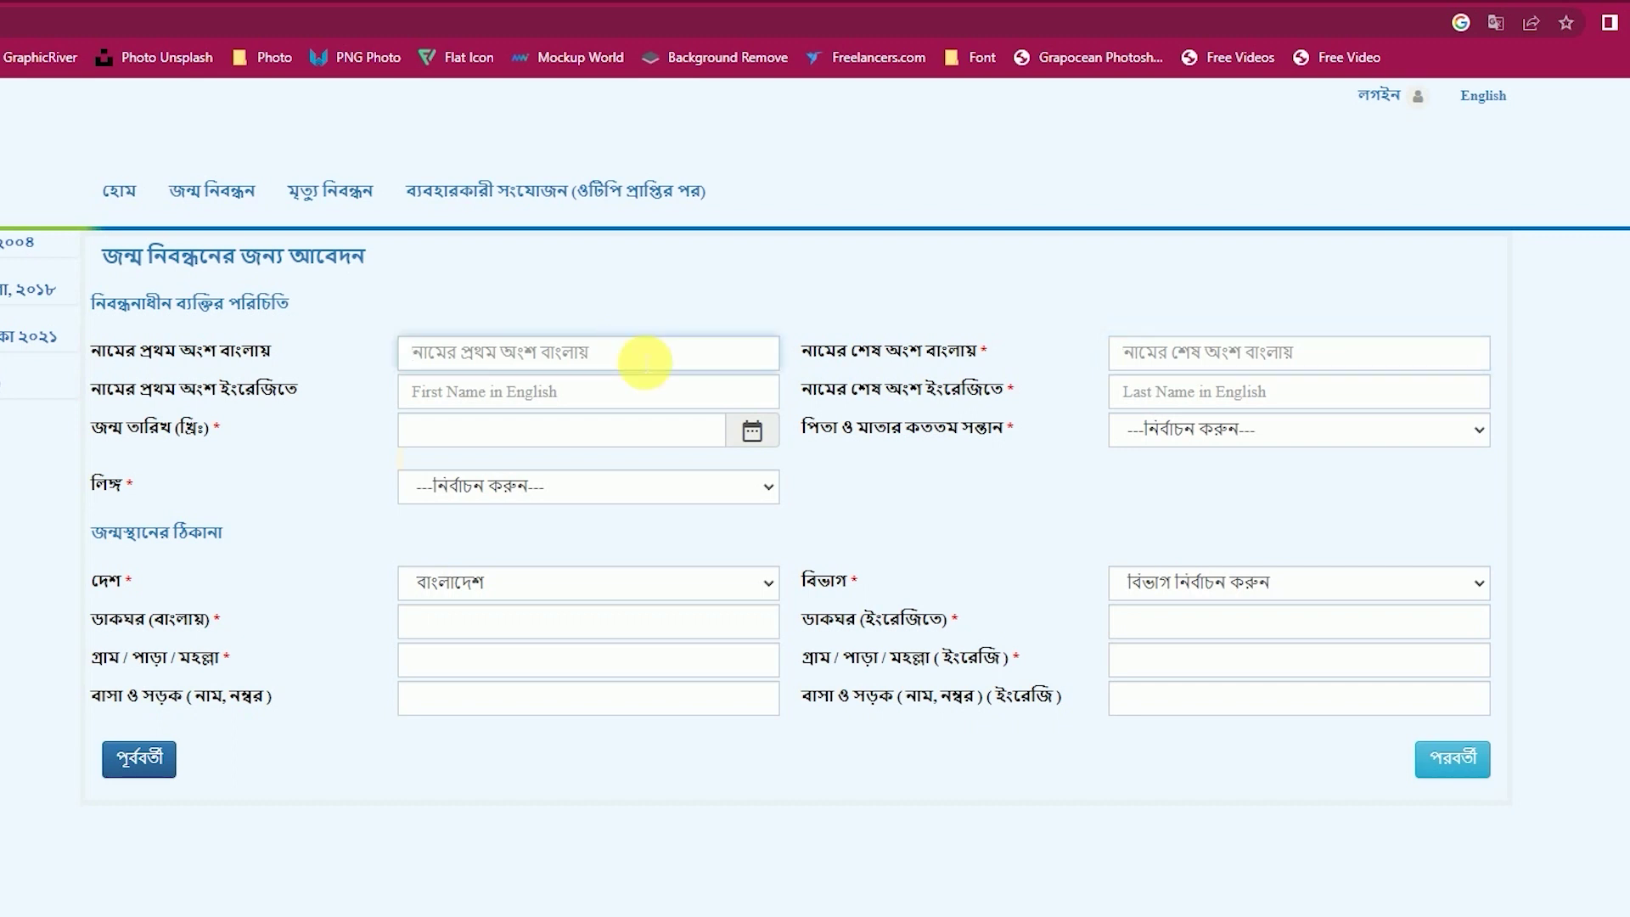
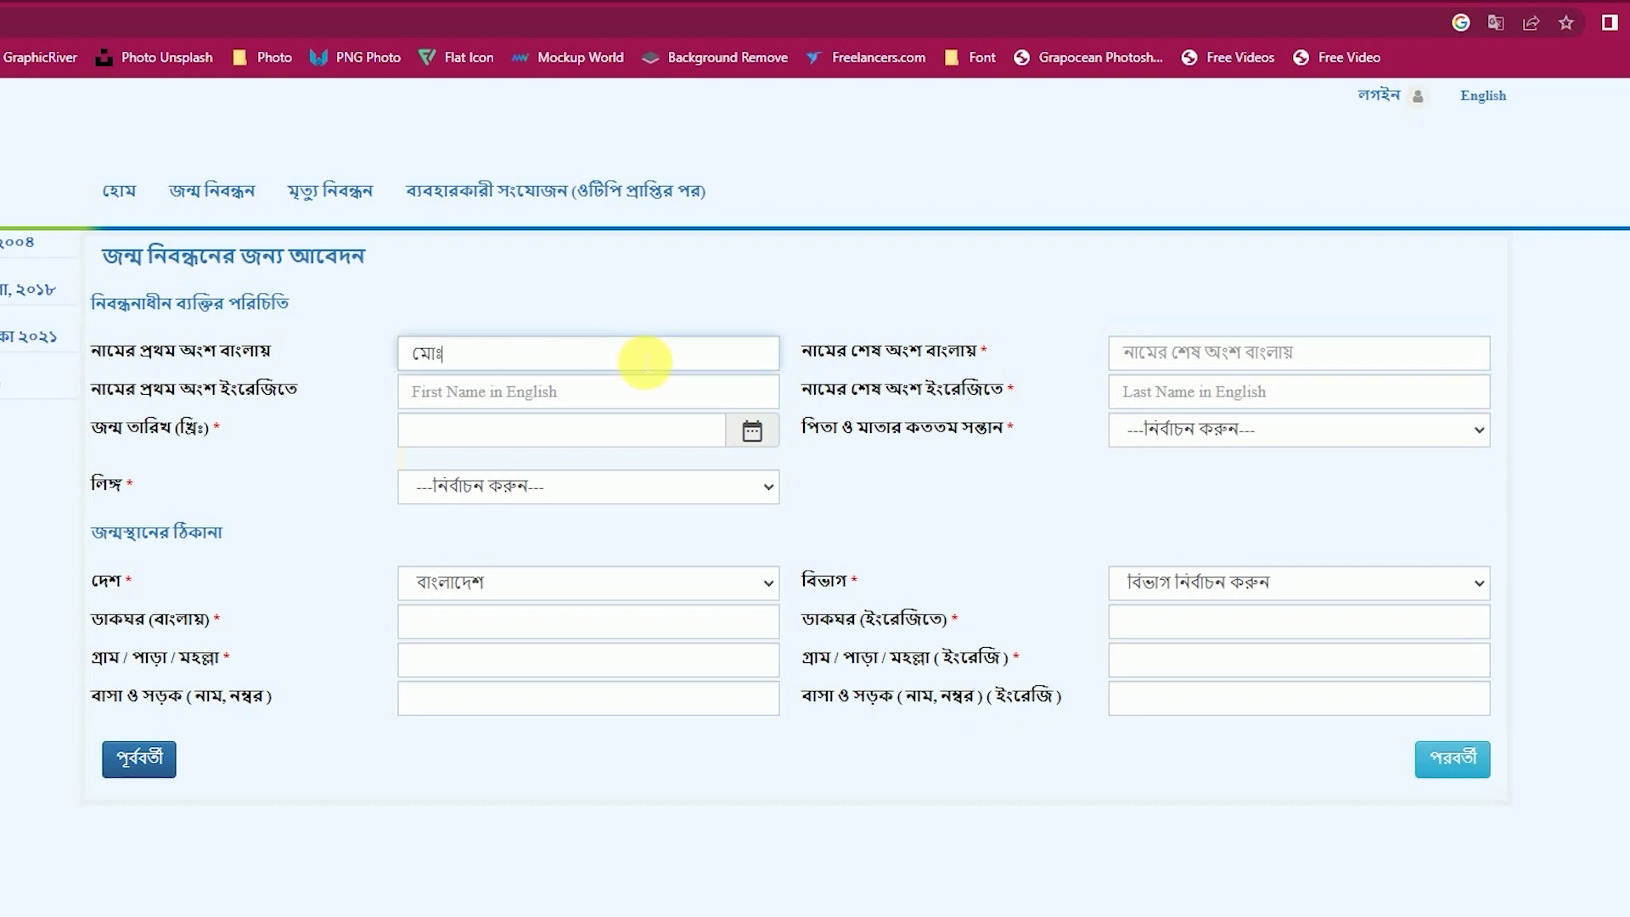
key("Tab")
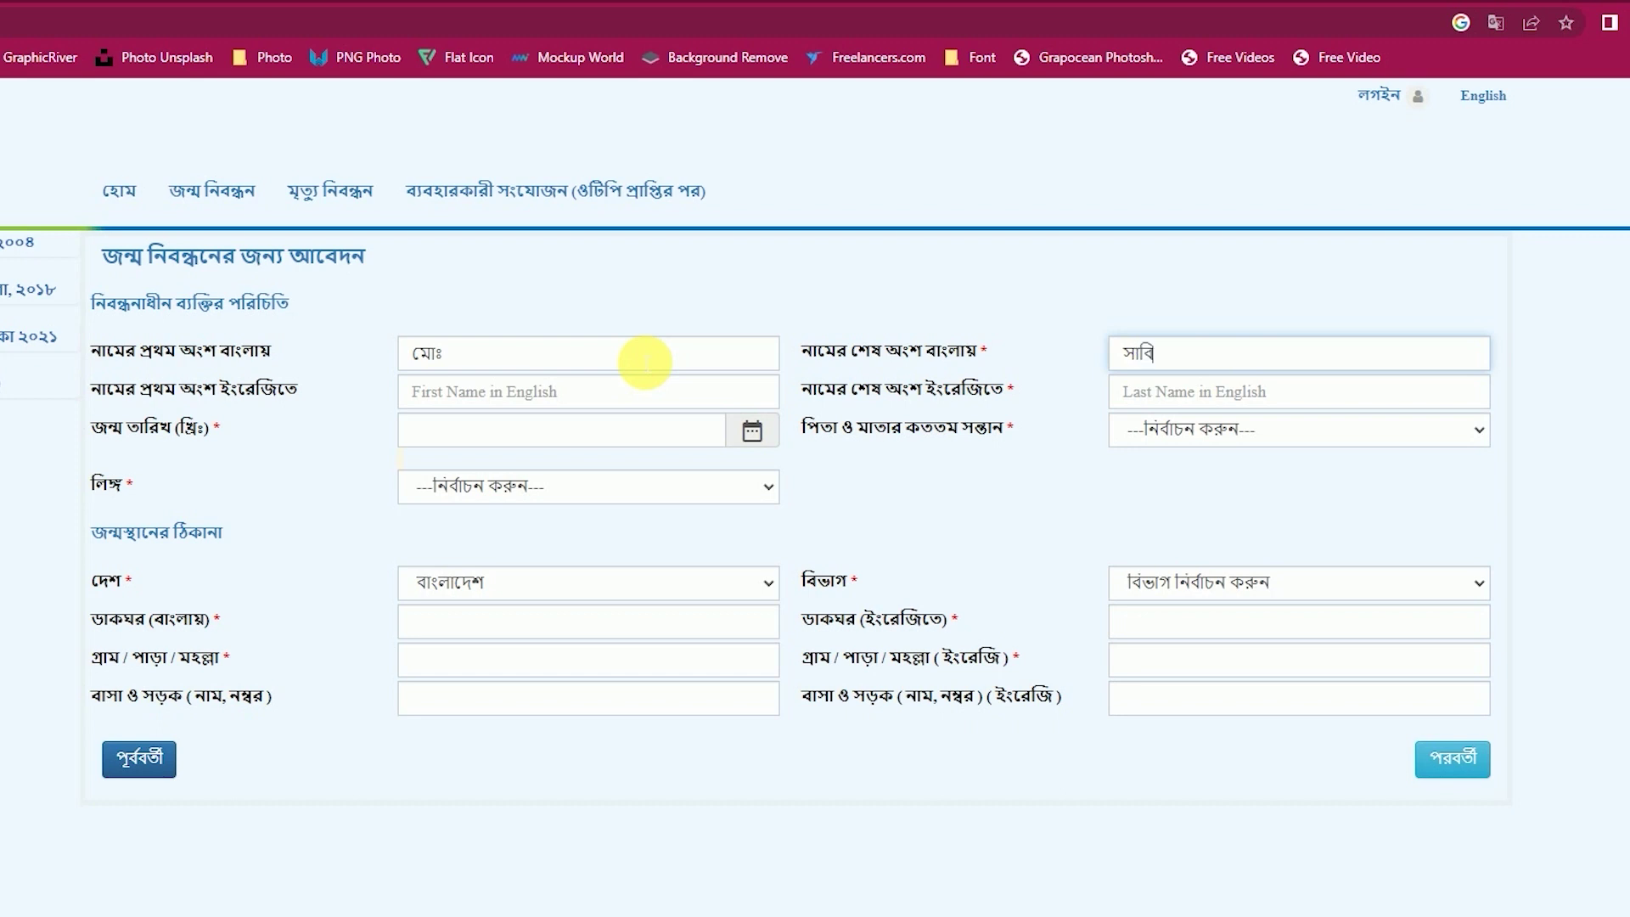
left_click(587, 399)
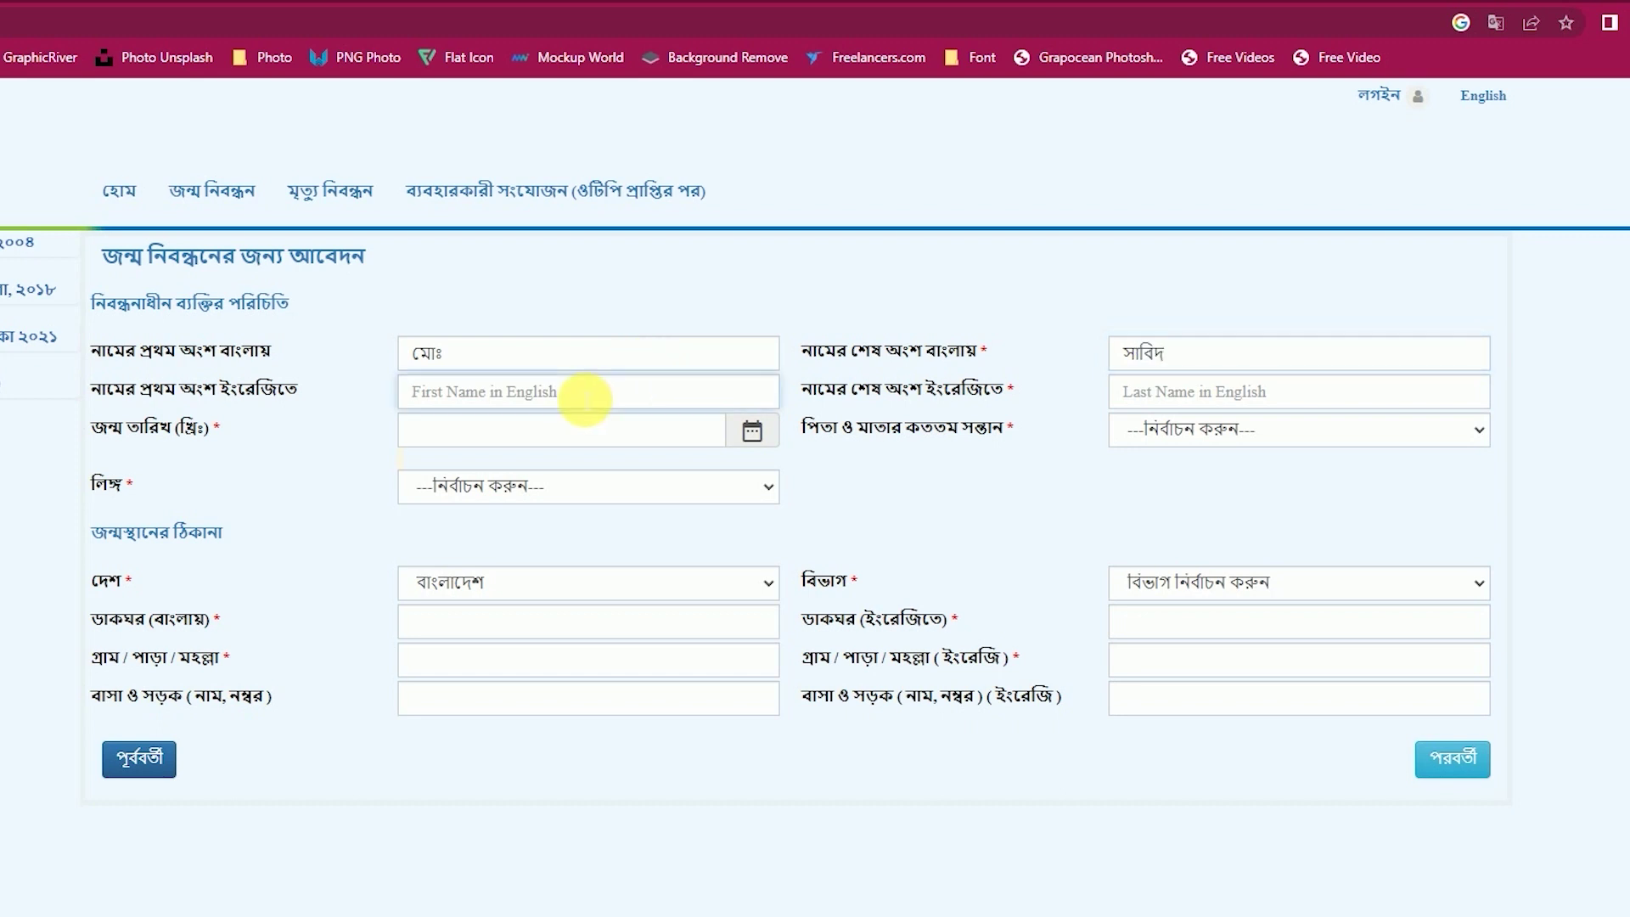
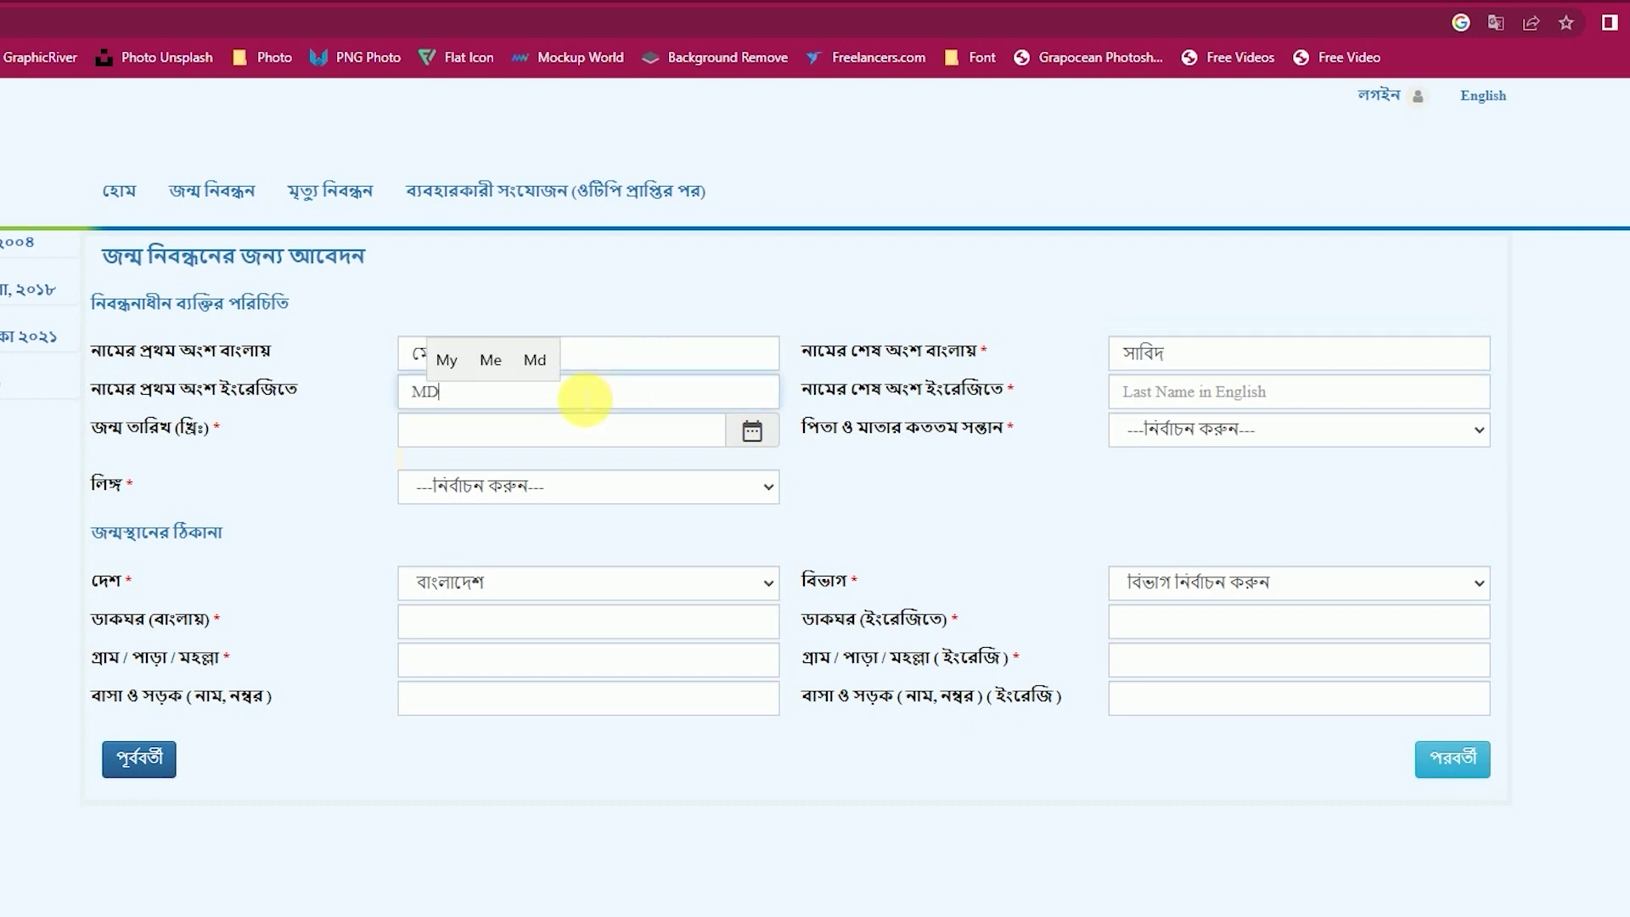
key("Tab")
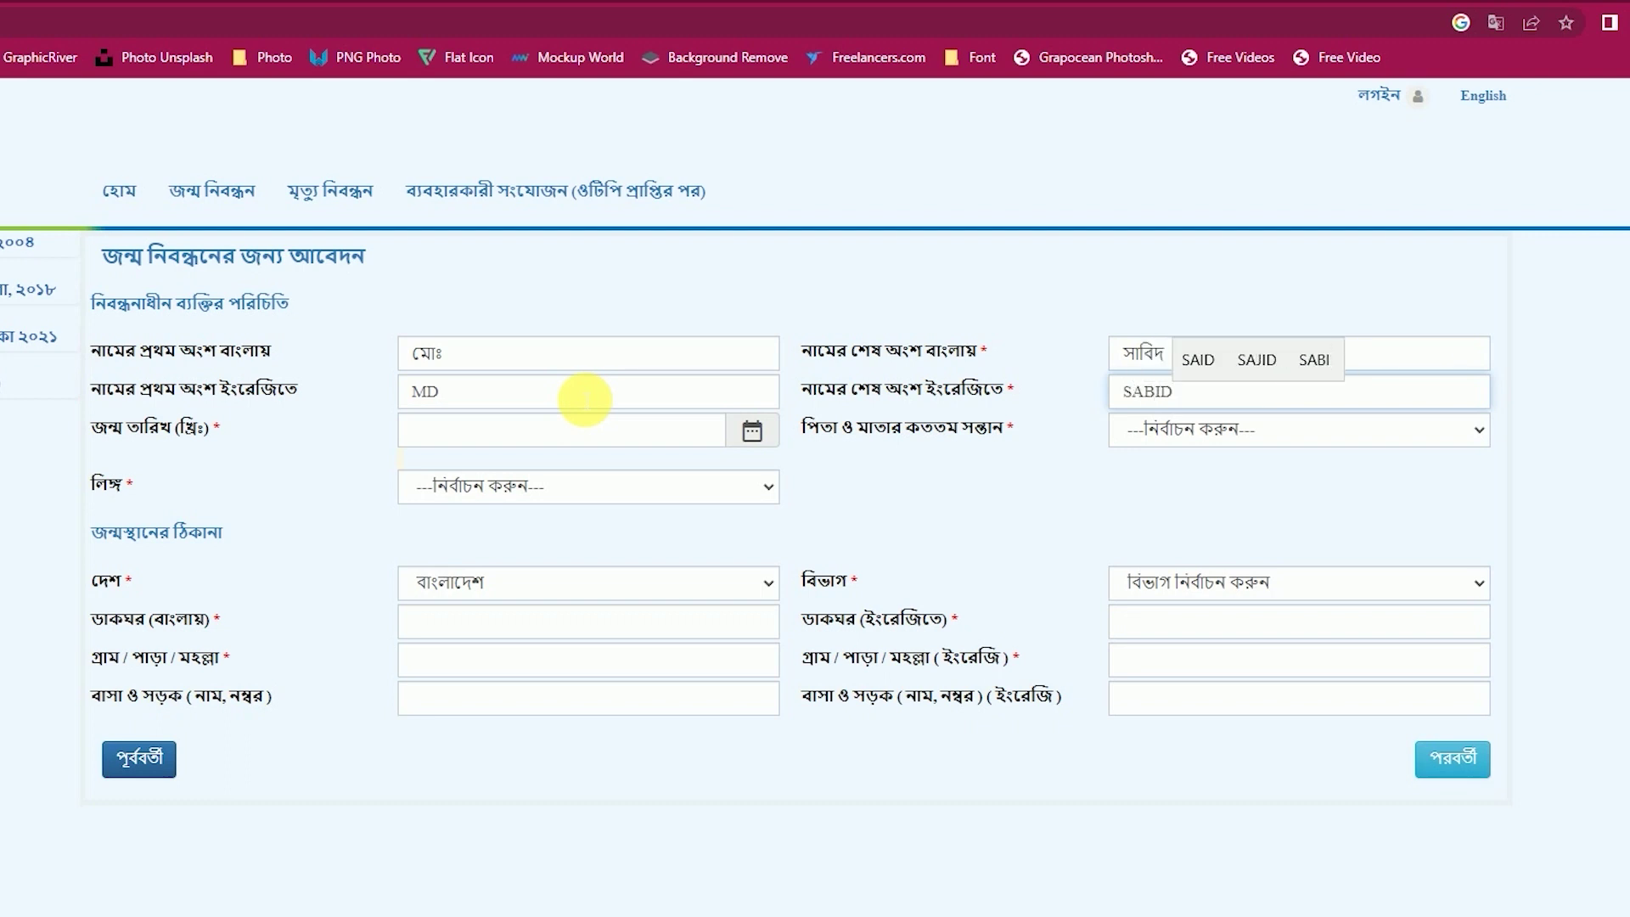
Set the birth date to 01/11/2020 and confirm the required documents are available.
left_click(677, 435)
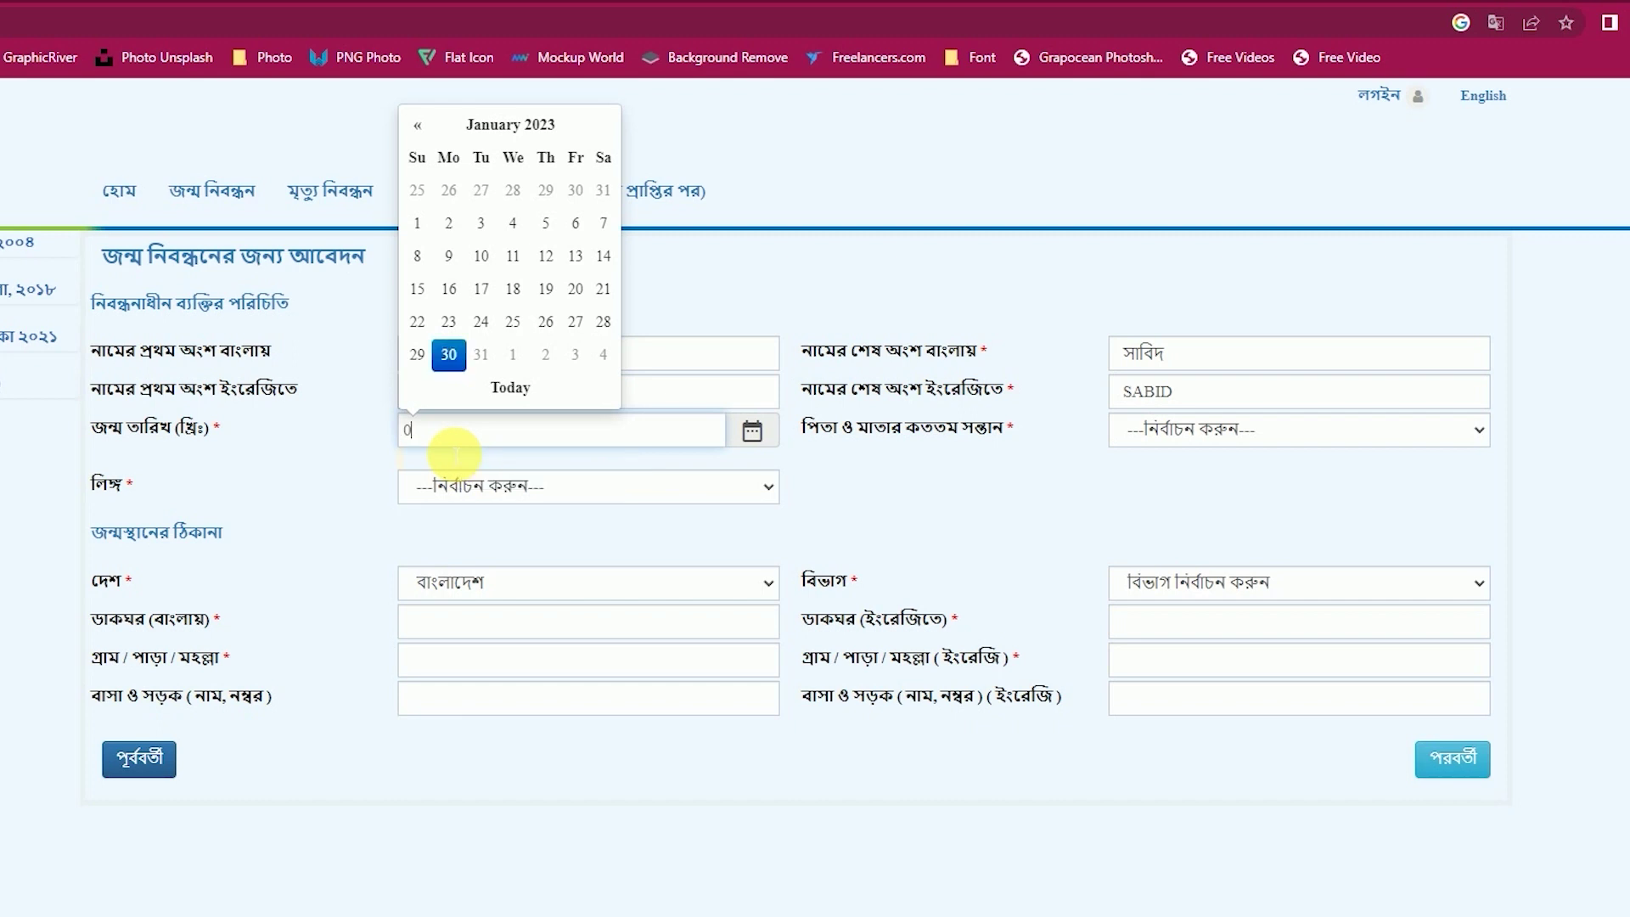
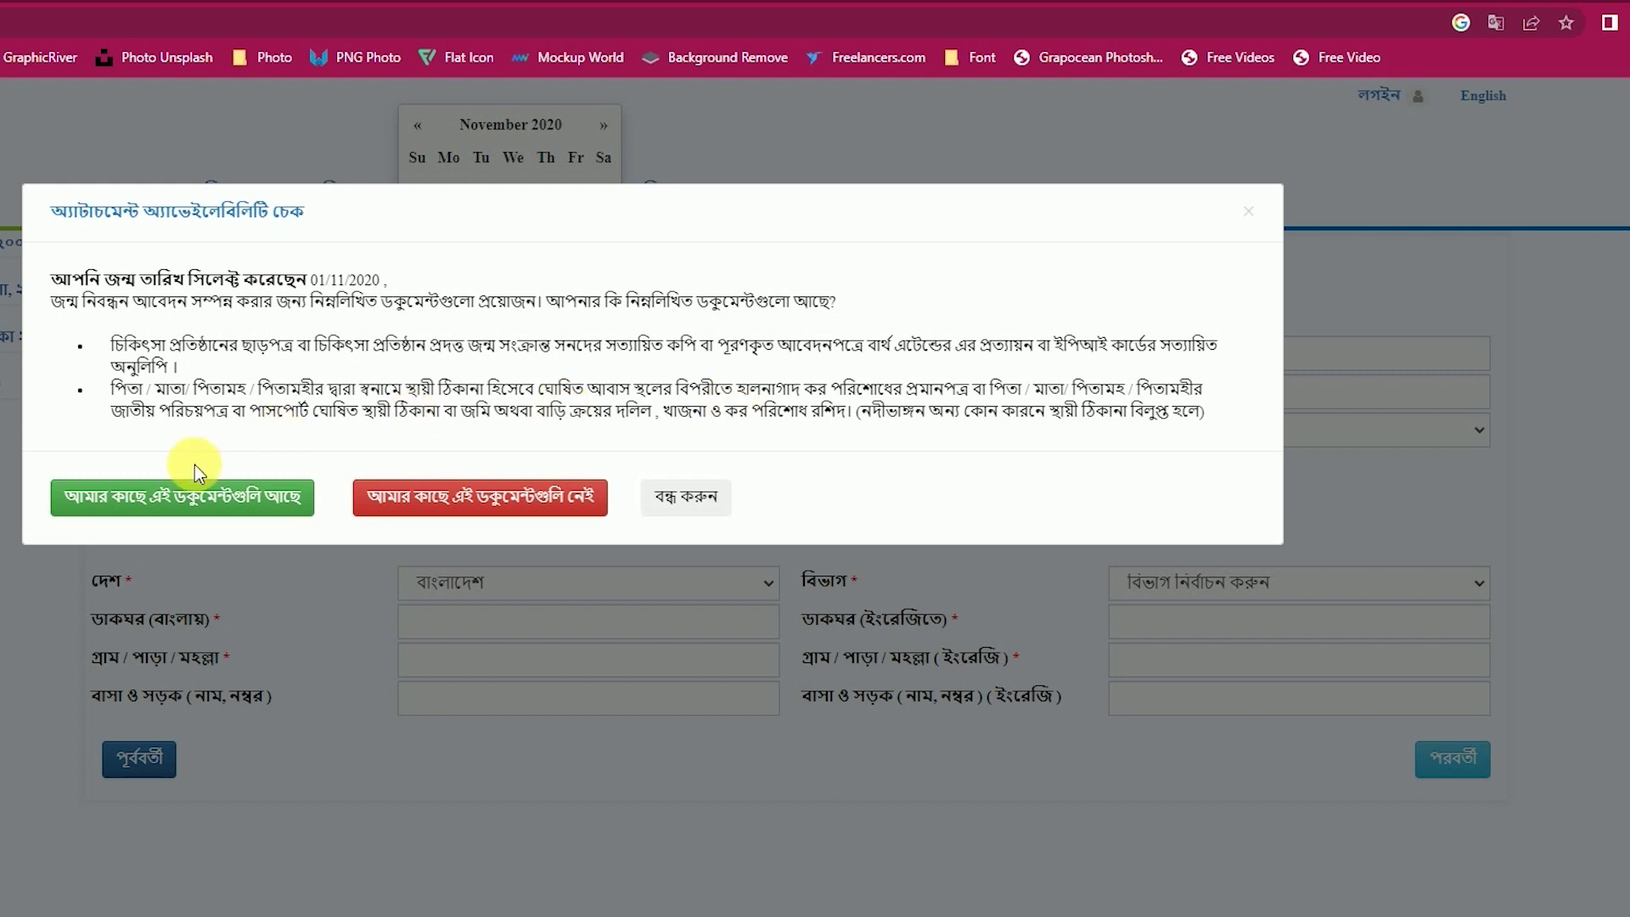
left_click(227, 505)
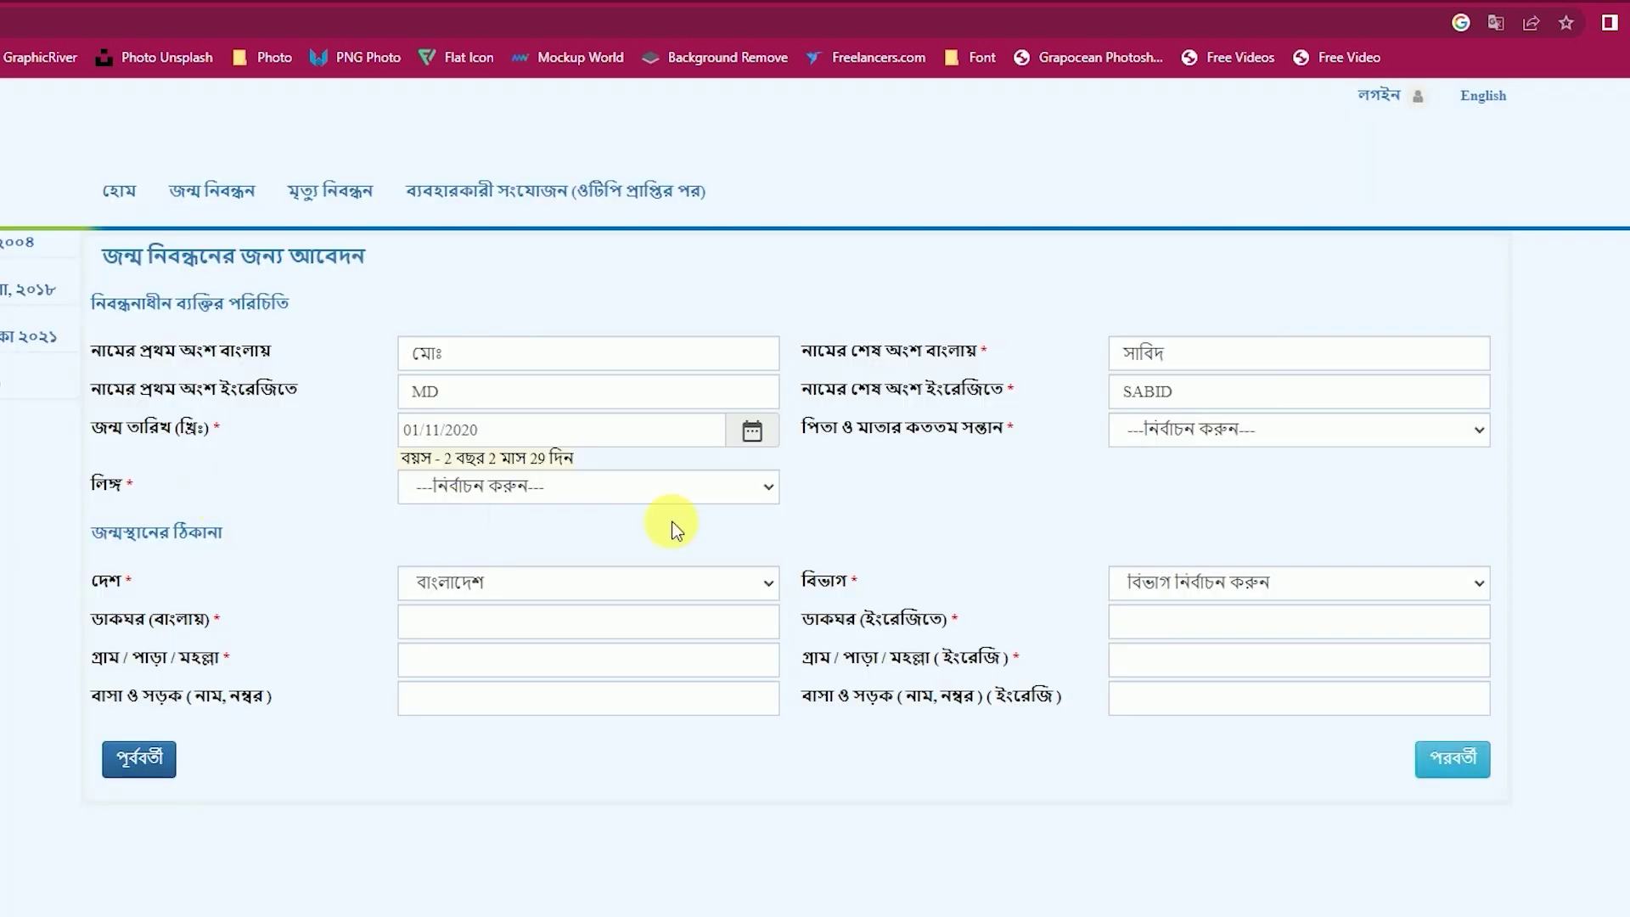
Set the child's birth order to ৩ and gender to পুরুষ.
left_click(1168, 438)
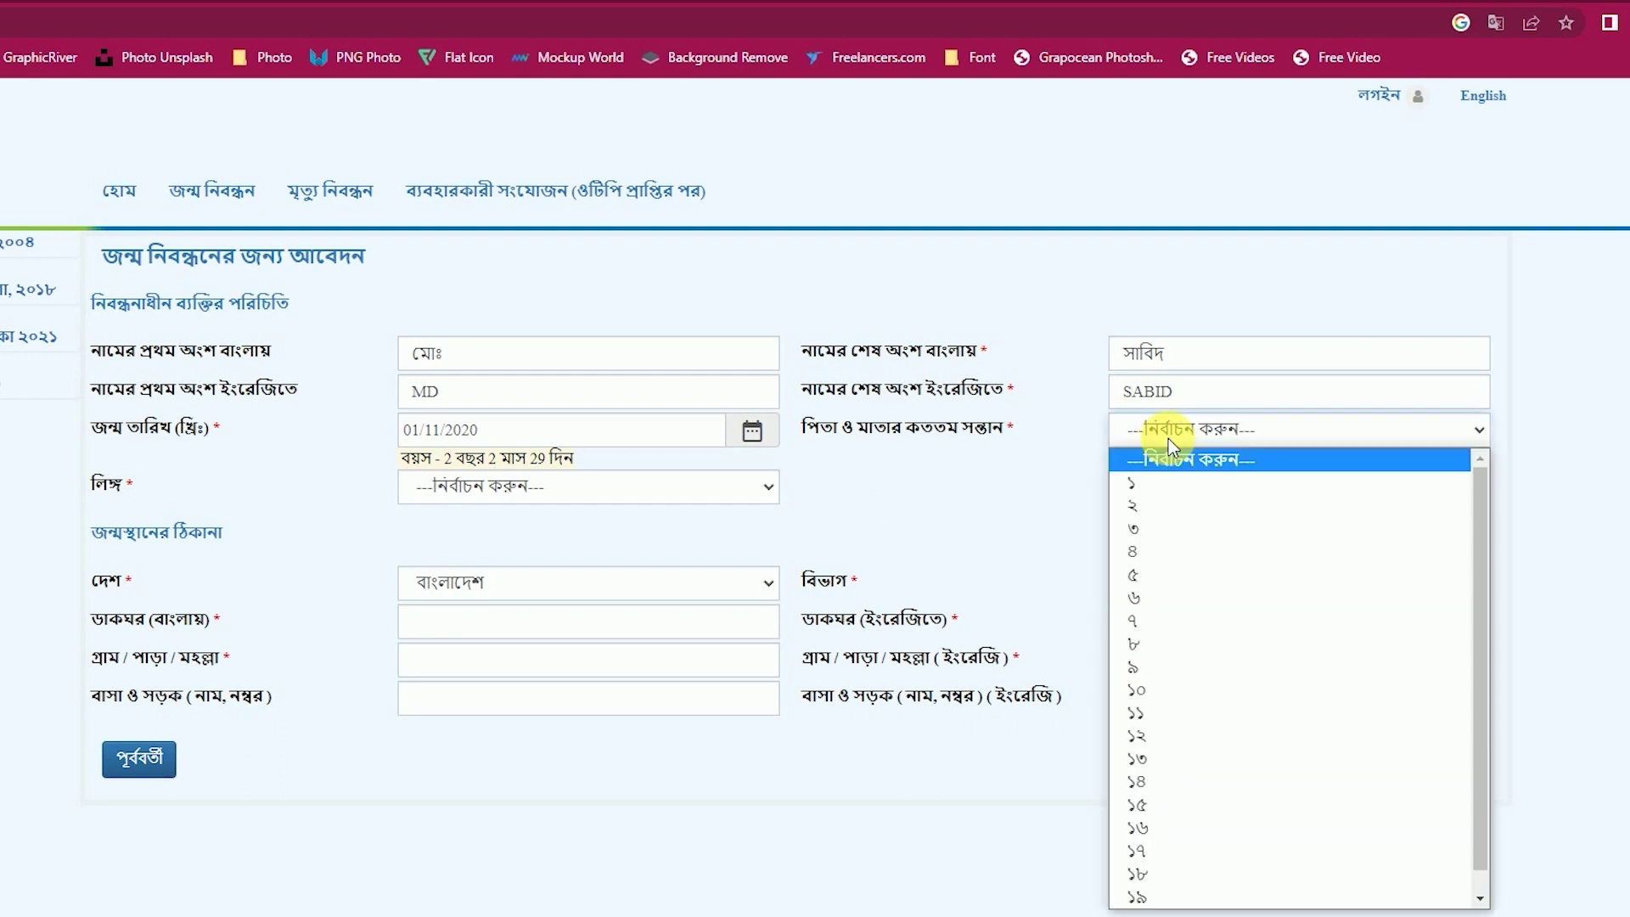
left_click(1167, 528)
left_click(583, 487)
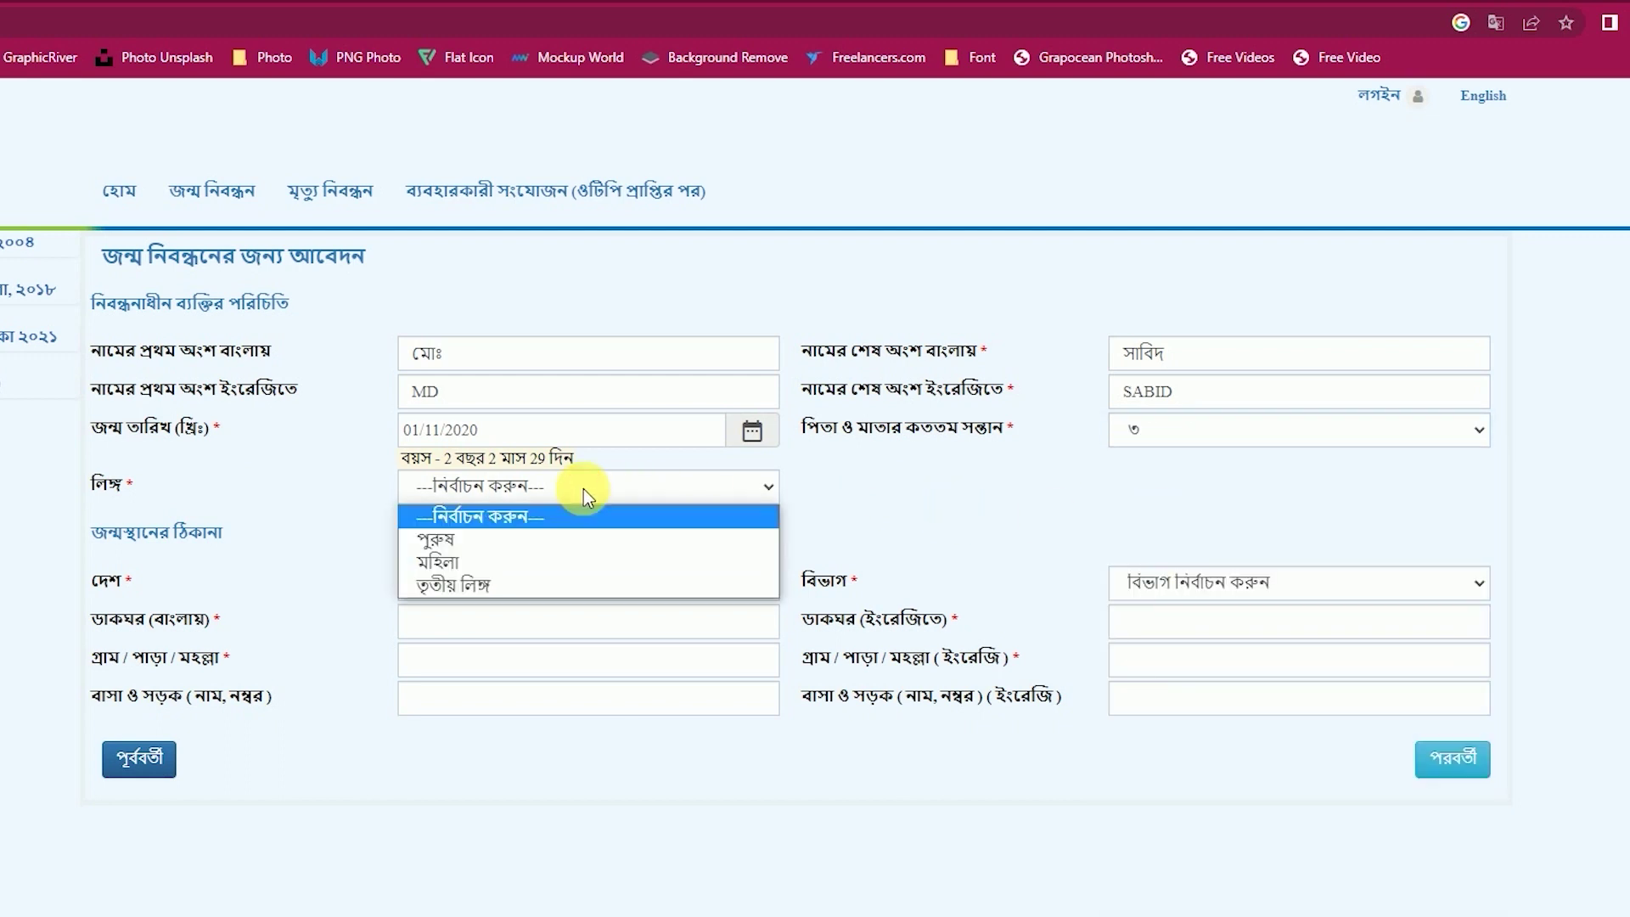
left_click(486, 543)
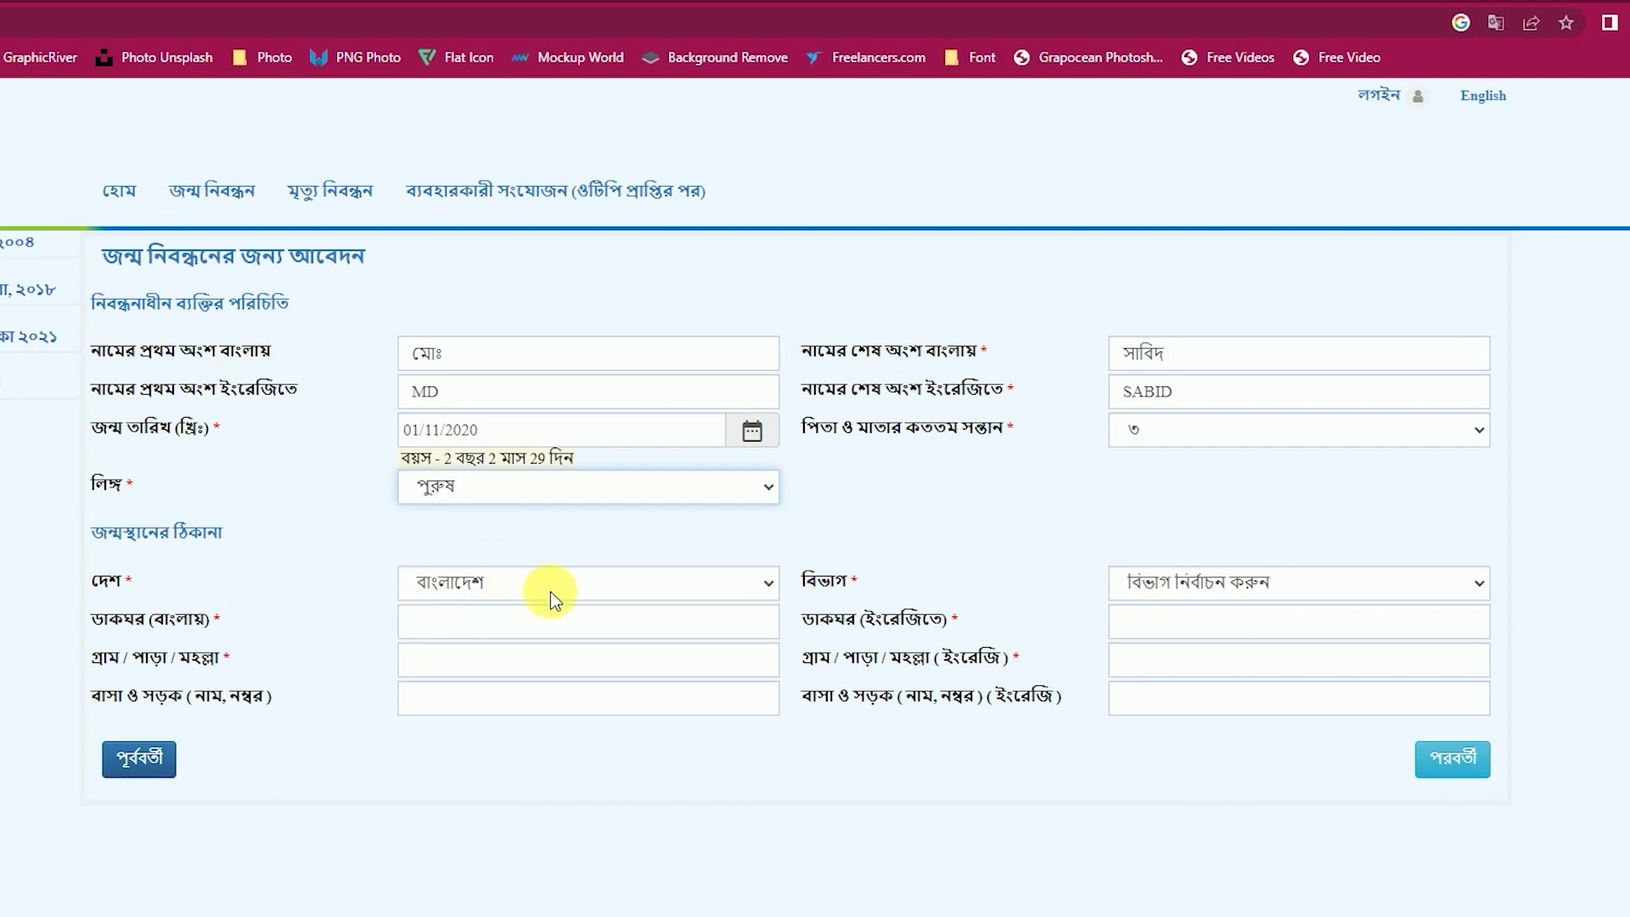
Set the birthplace to ঢাকা বিভাগ, ঢাকা, ঢাকা দক্ষিণ সিটি কর্পোরেশন, অঞ্চল - ২ খিলগাঁও, ওয়ার্ড - 03.
left_click(1167, 582)
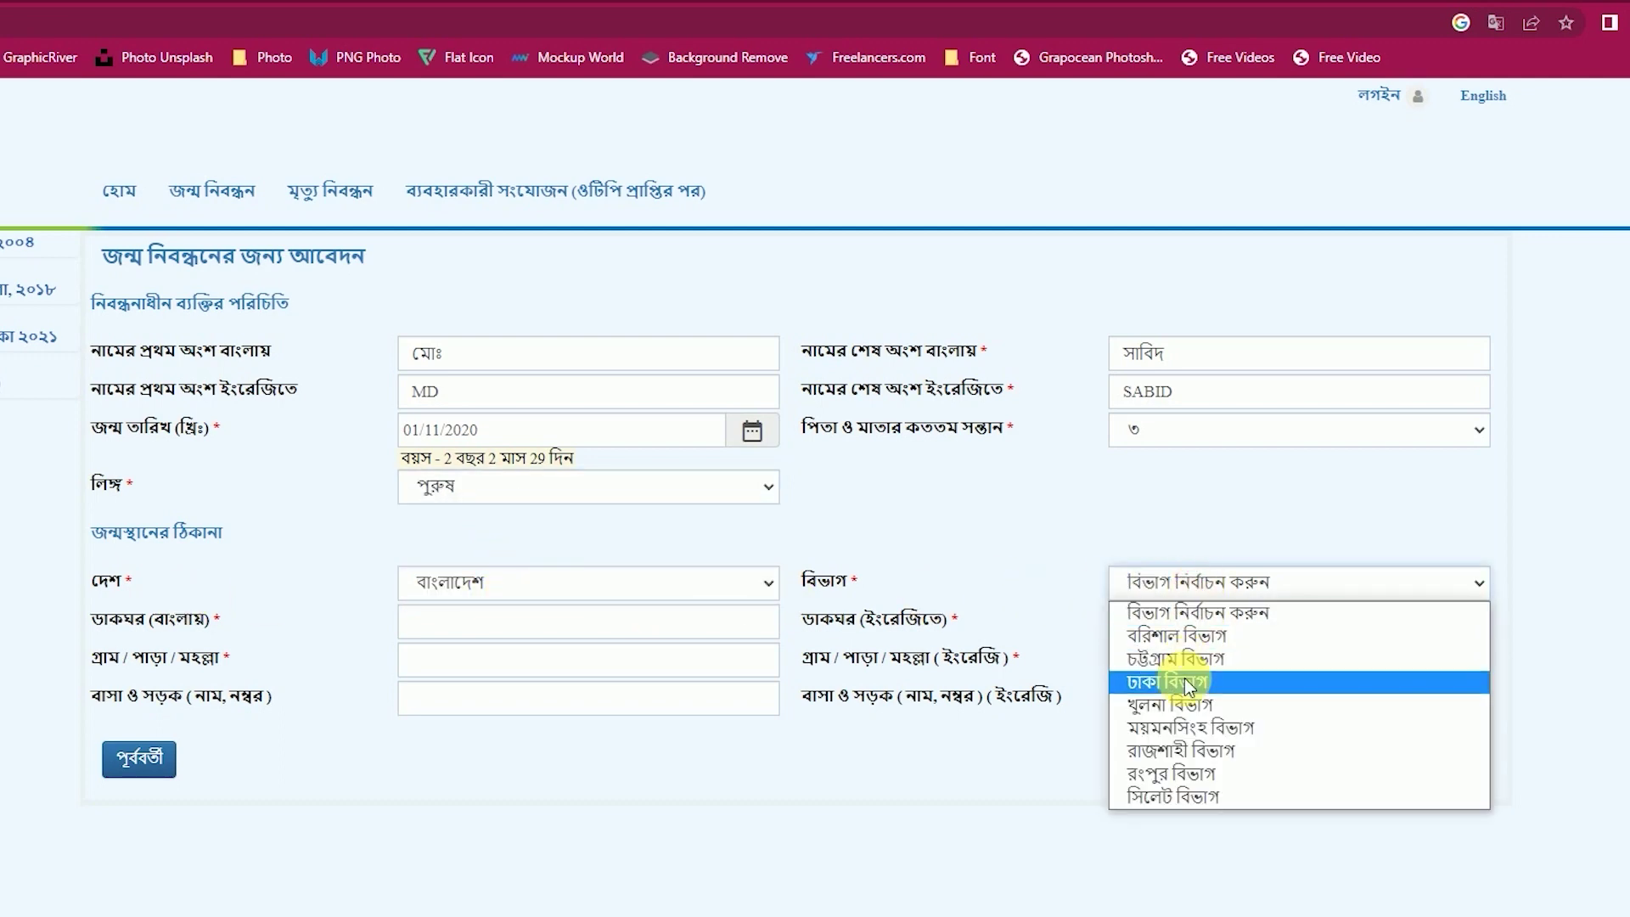
left_click(1186, 684)
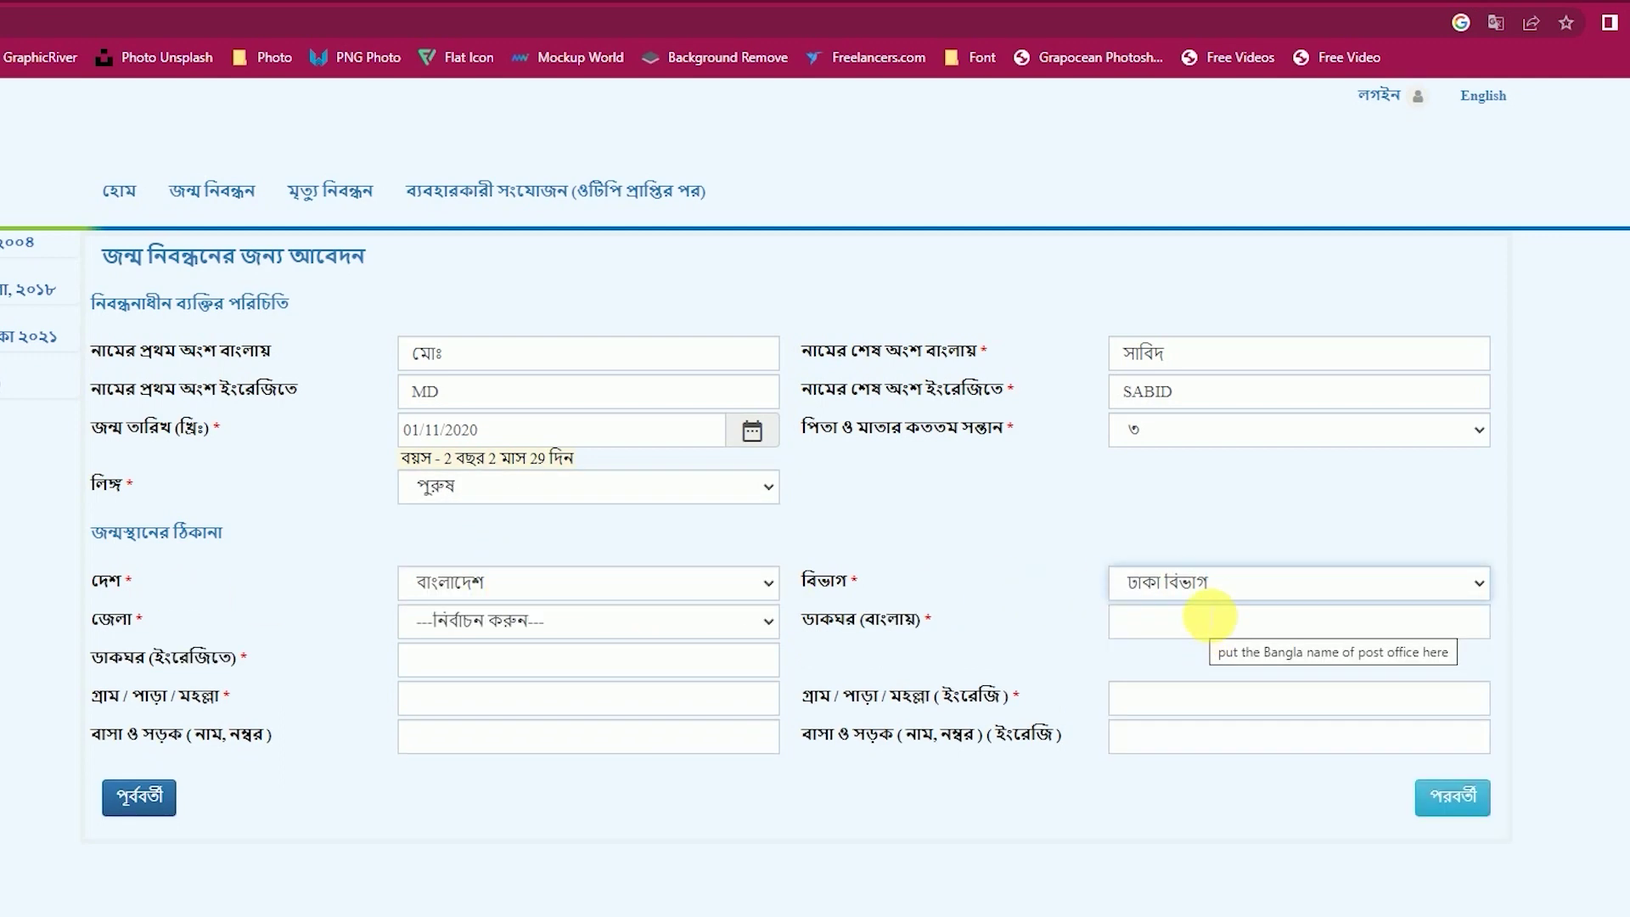
left_click(511, 624)
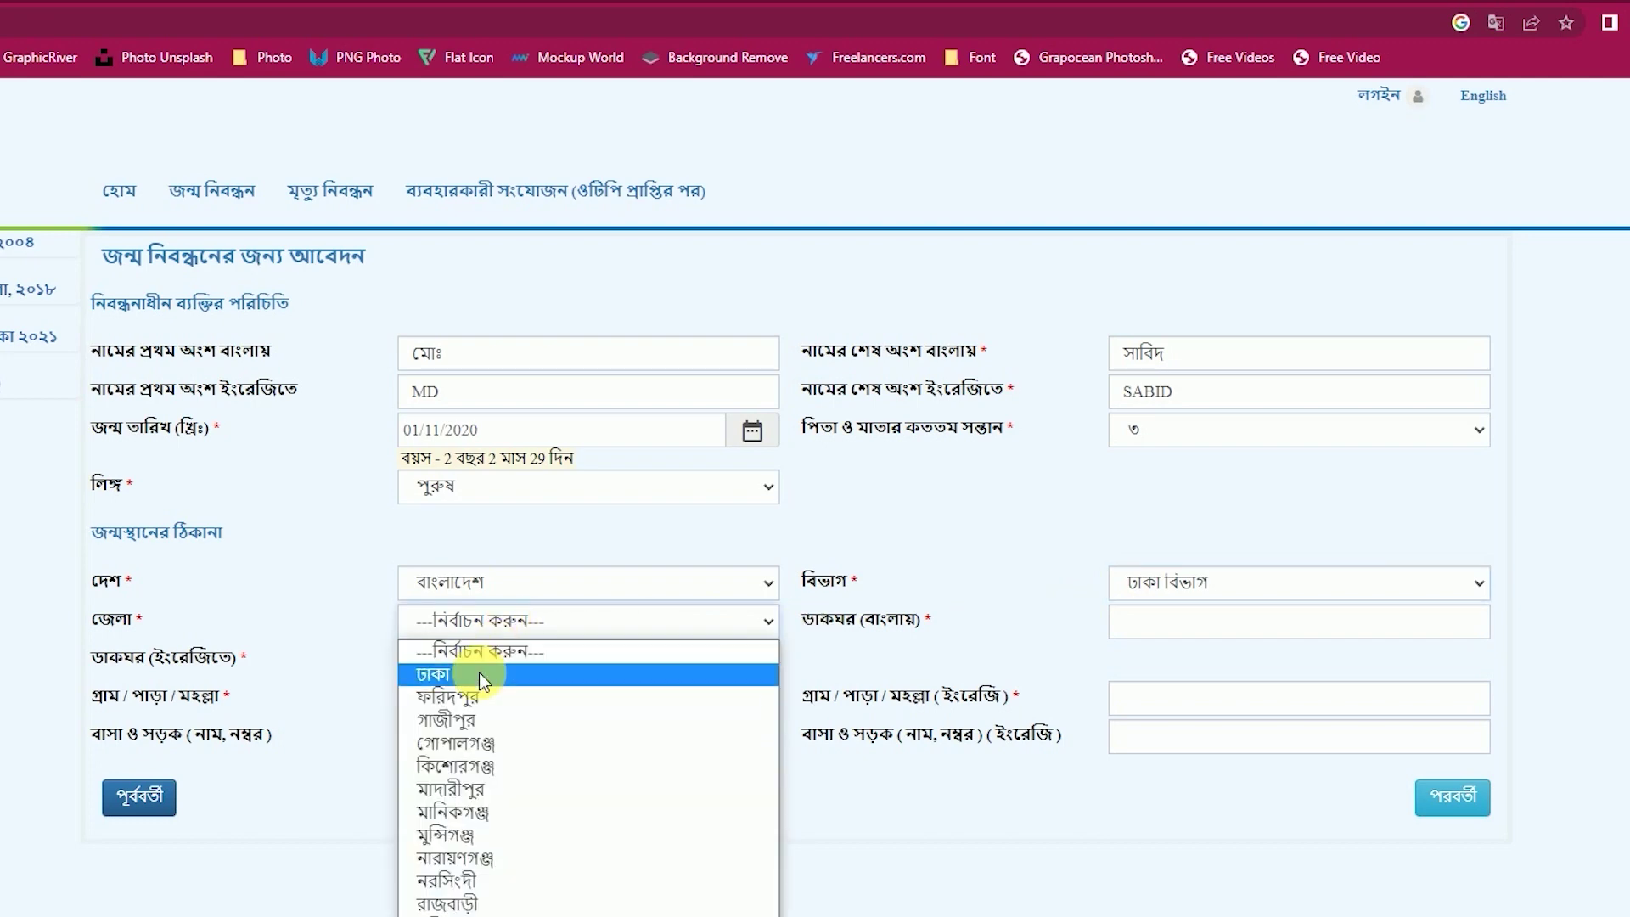
left_click(475, 673)
left_click(1180, 624)
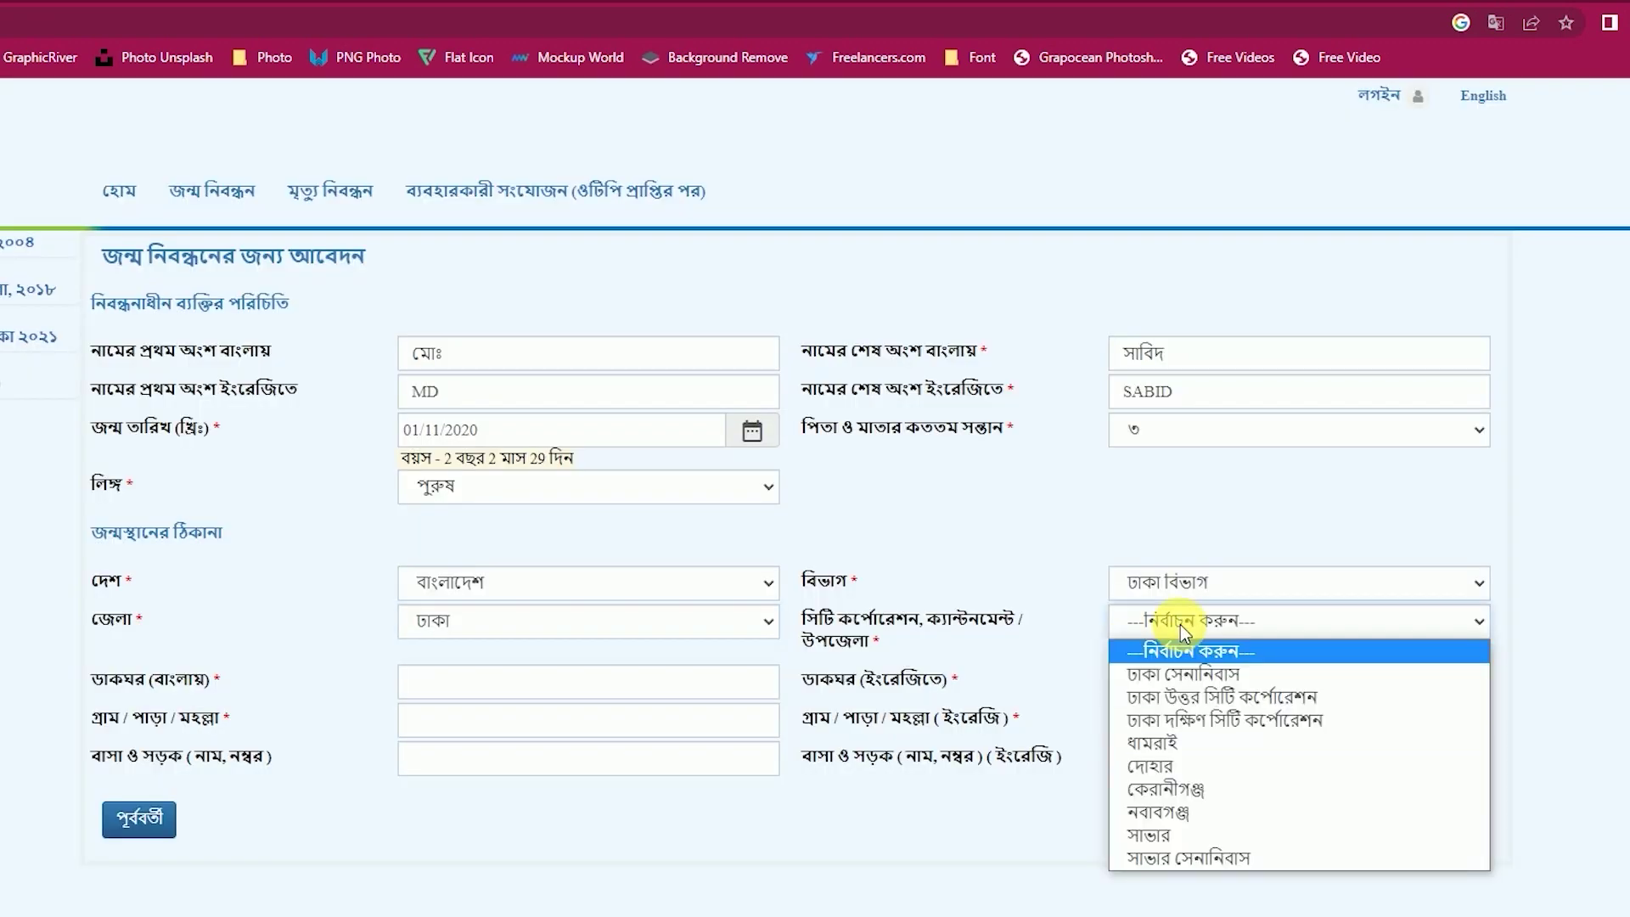
left_click(1177, 719)
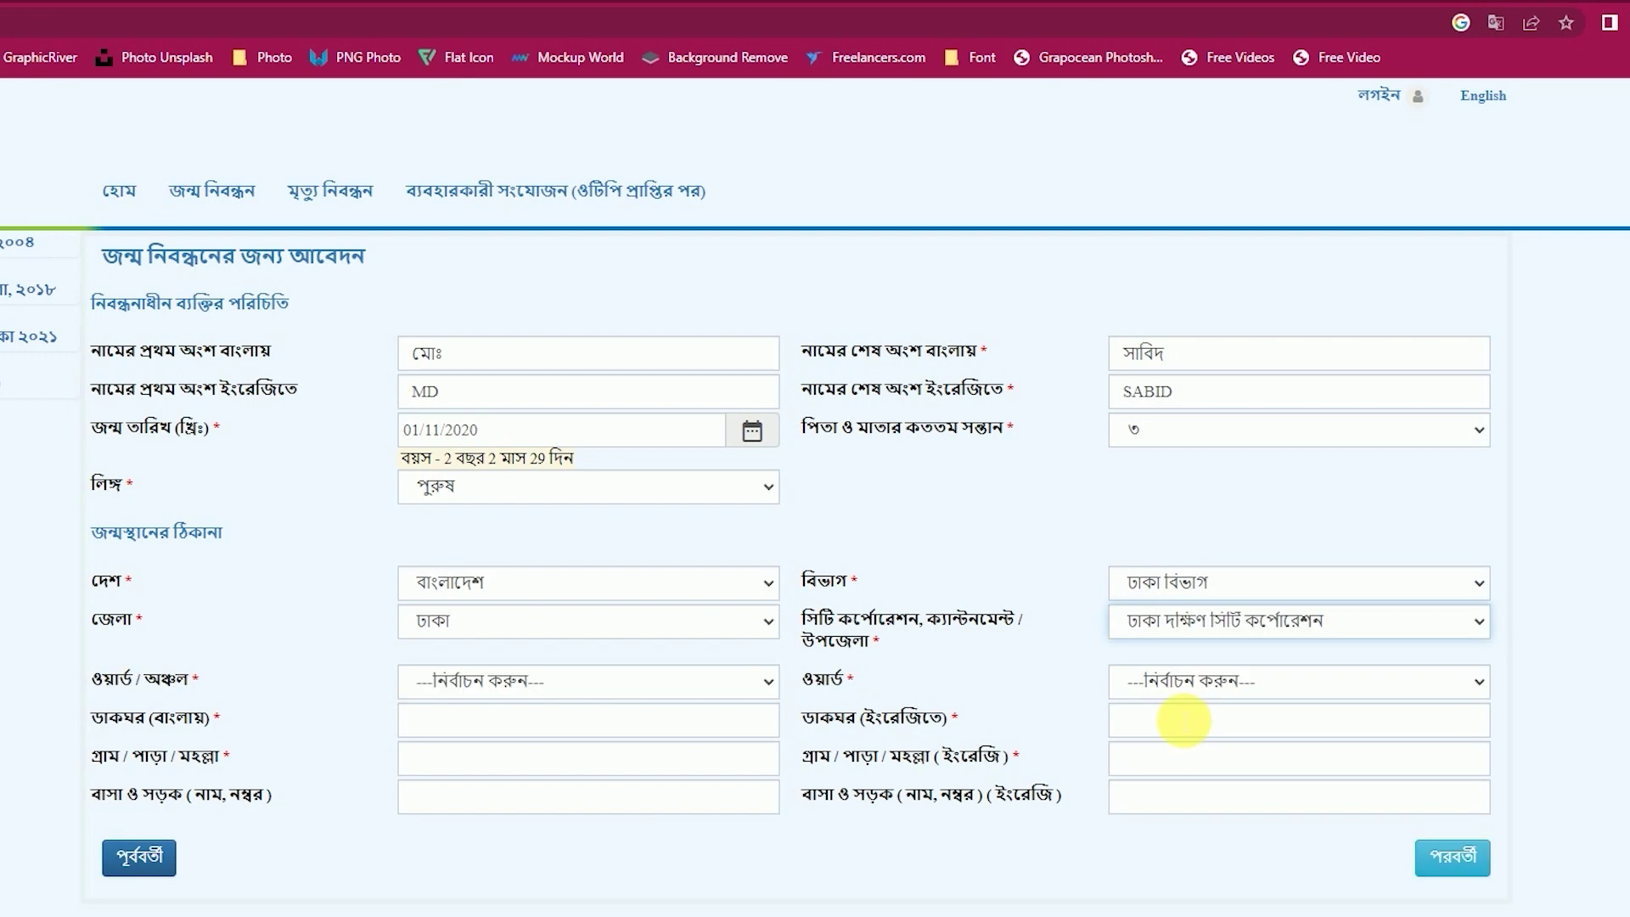
left_click(509, 680)
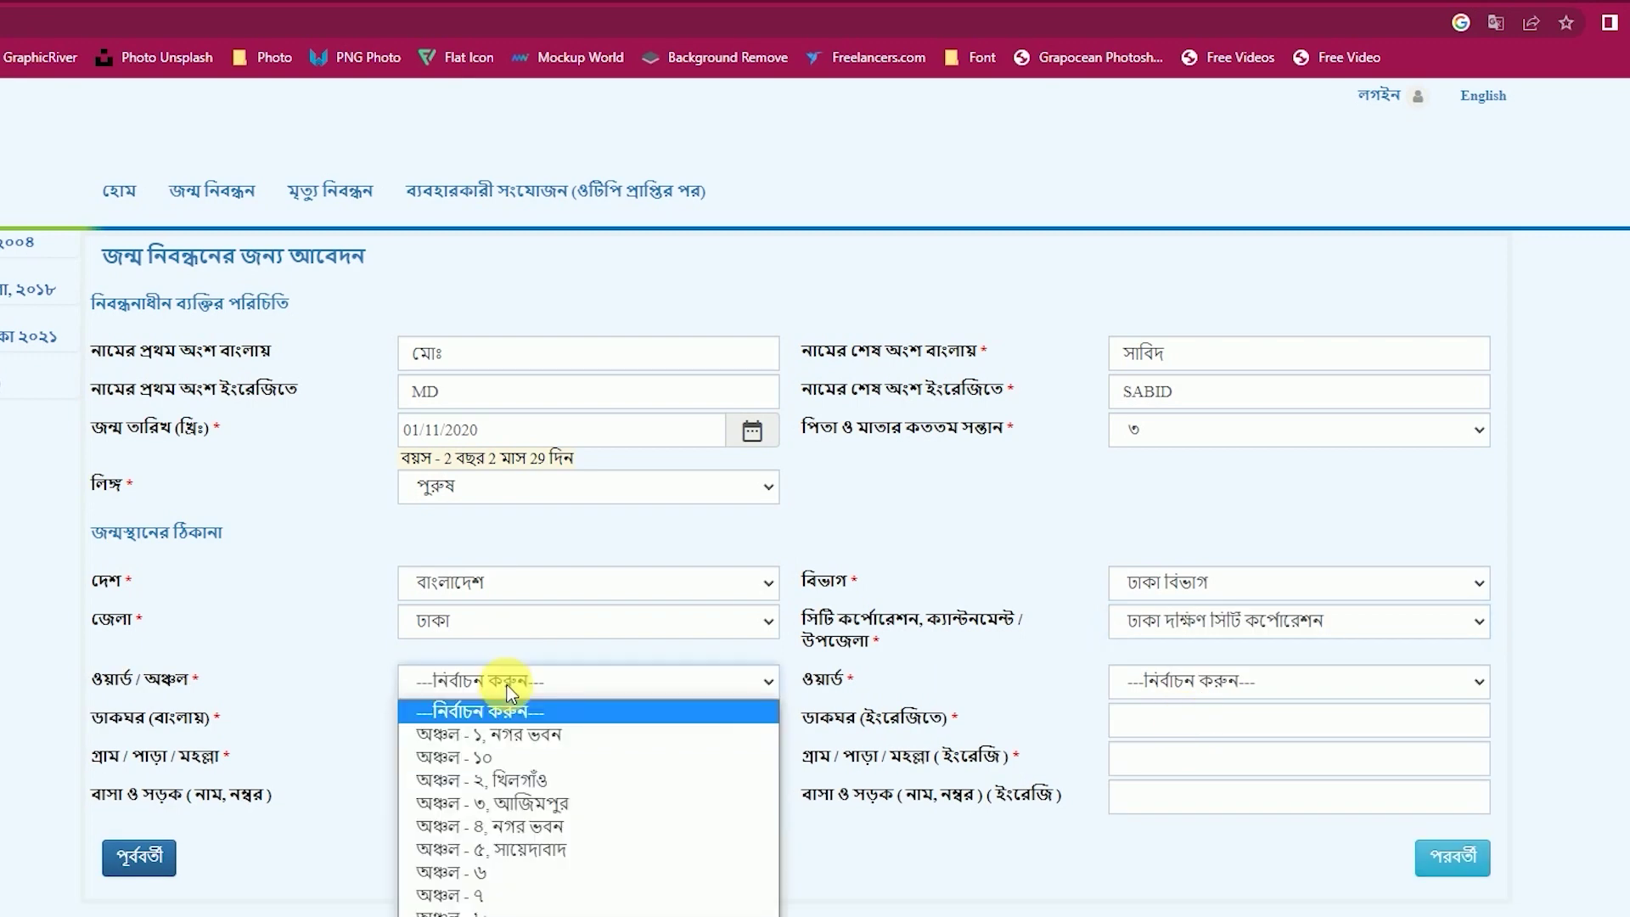
left_click(519, 781)
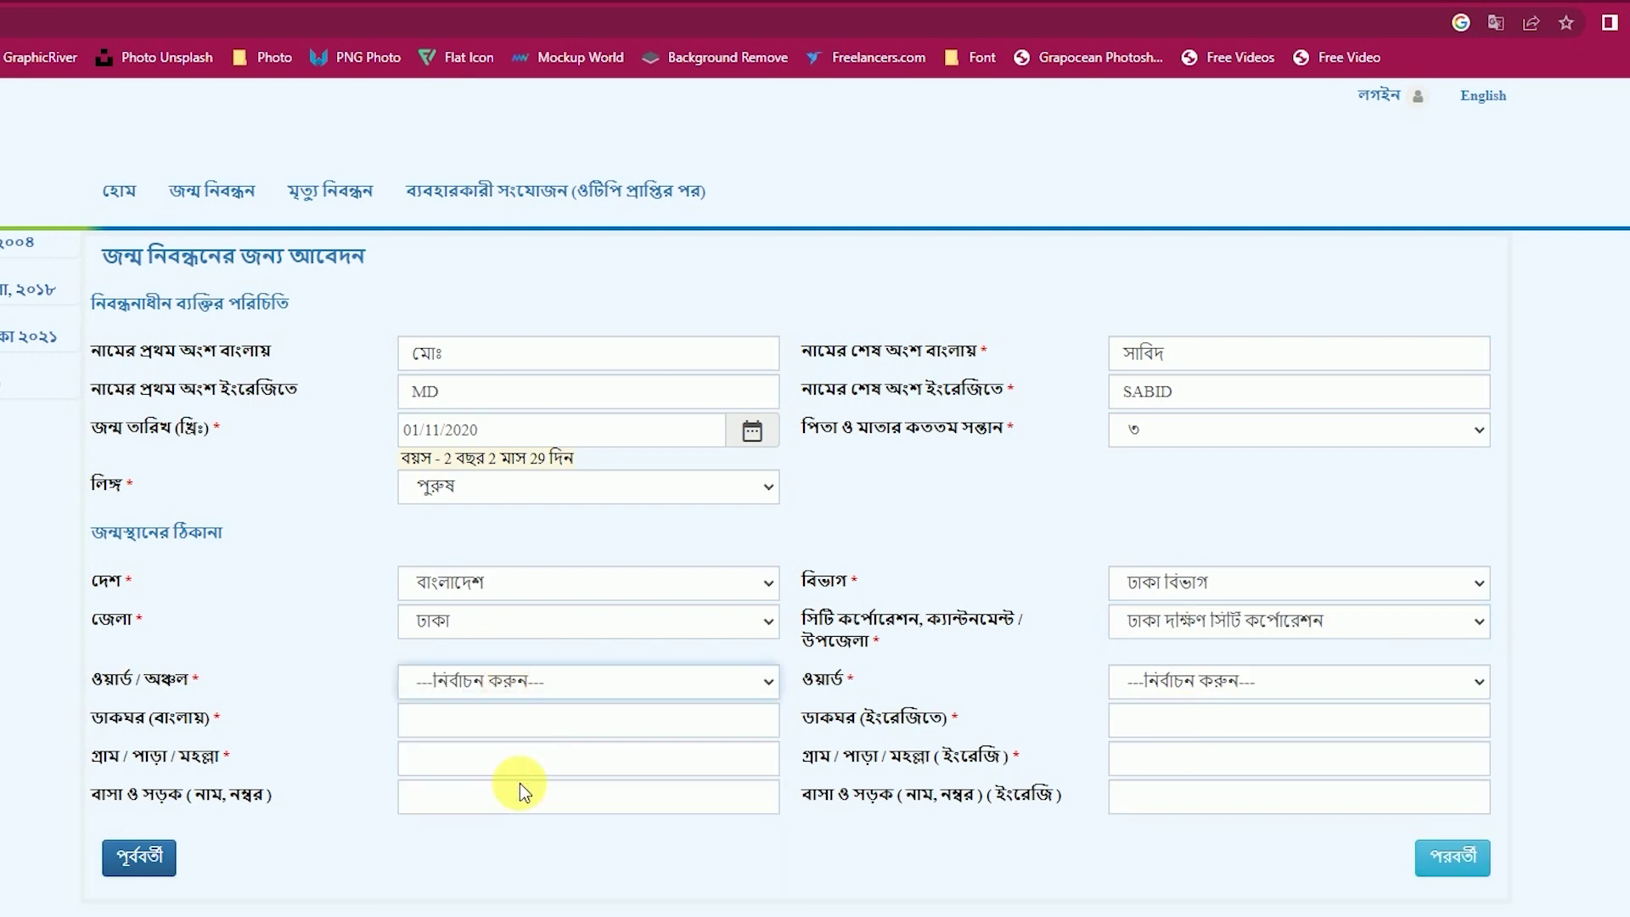
left_click(1180, 689)
left_click(1194, 776)
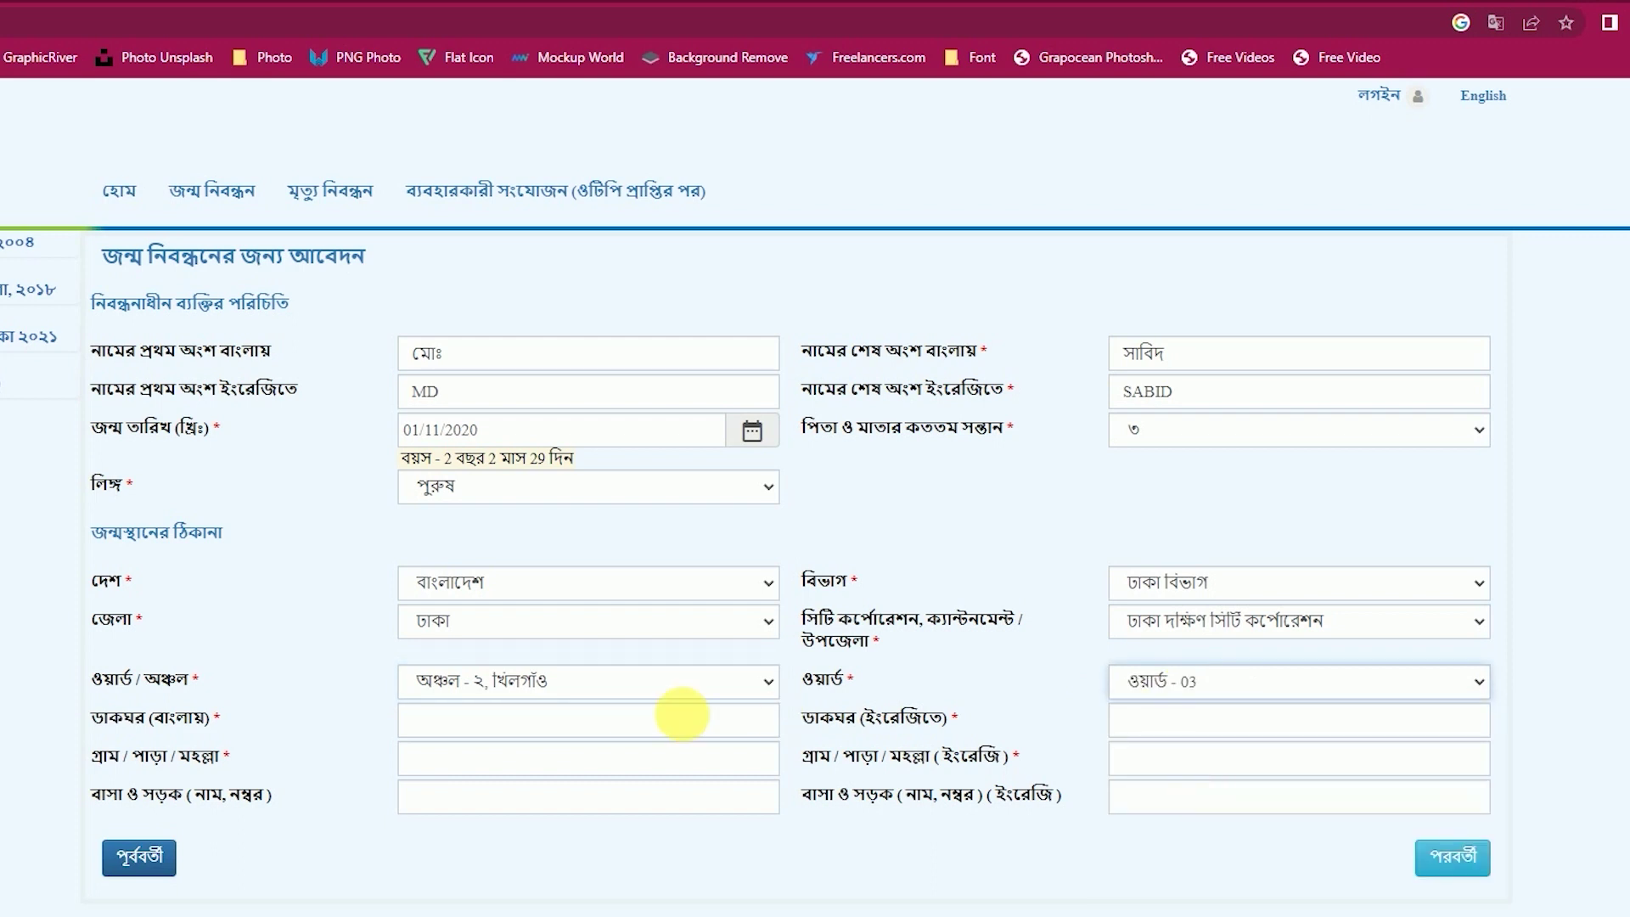
Enter post office and village as খিলগাঁও, মেরাদিয়া১০৮ in Bangla and Khilgaon, Meradia, 1087 in English.
left_click(585, 720)
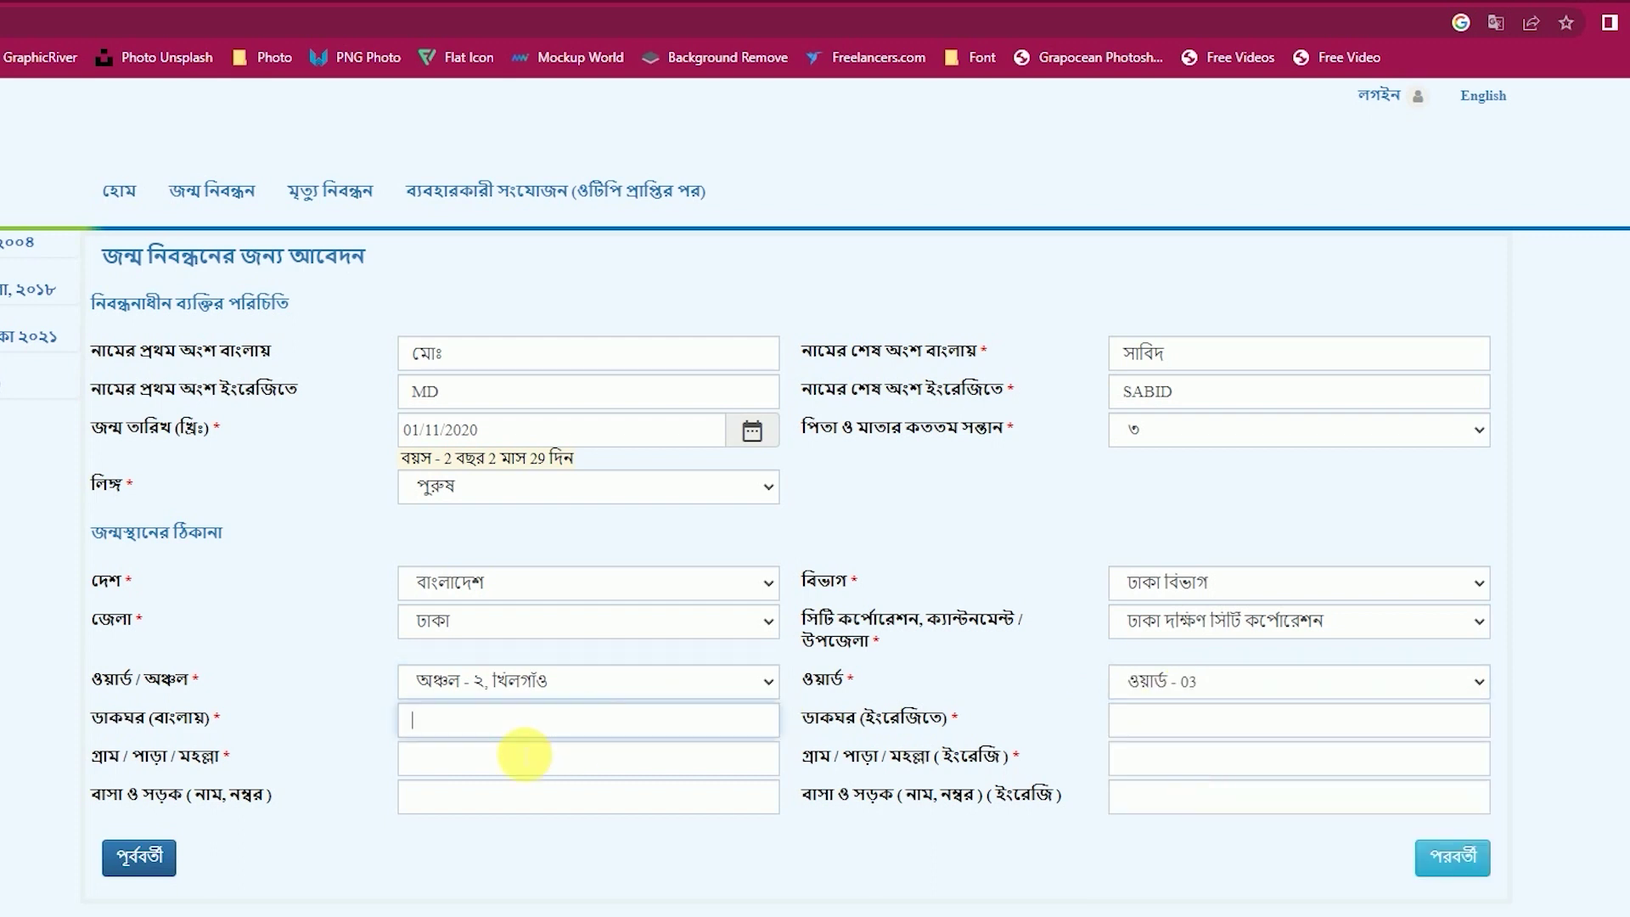
type("খিলগাঁও")
left_click(501, 764)
type("মেরাদিয়া")
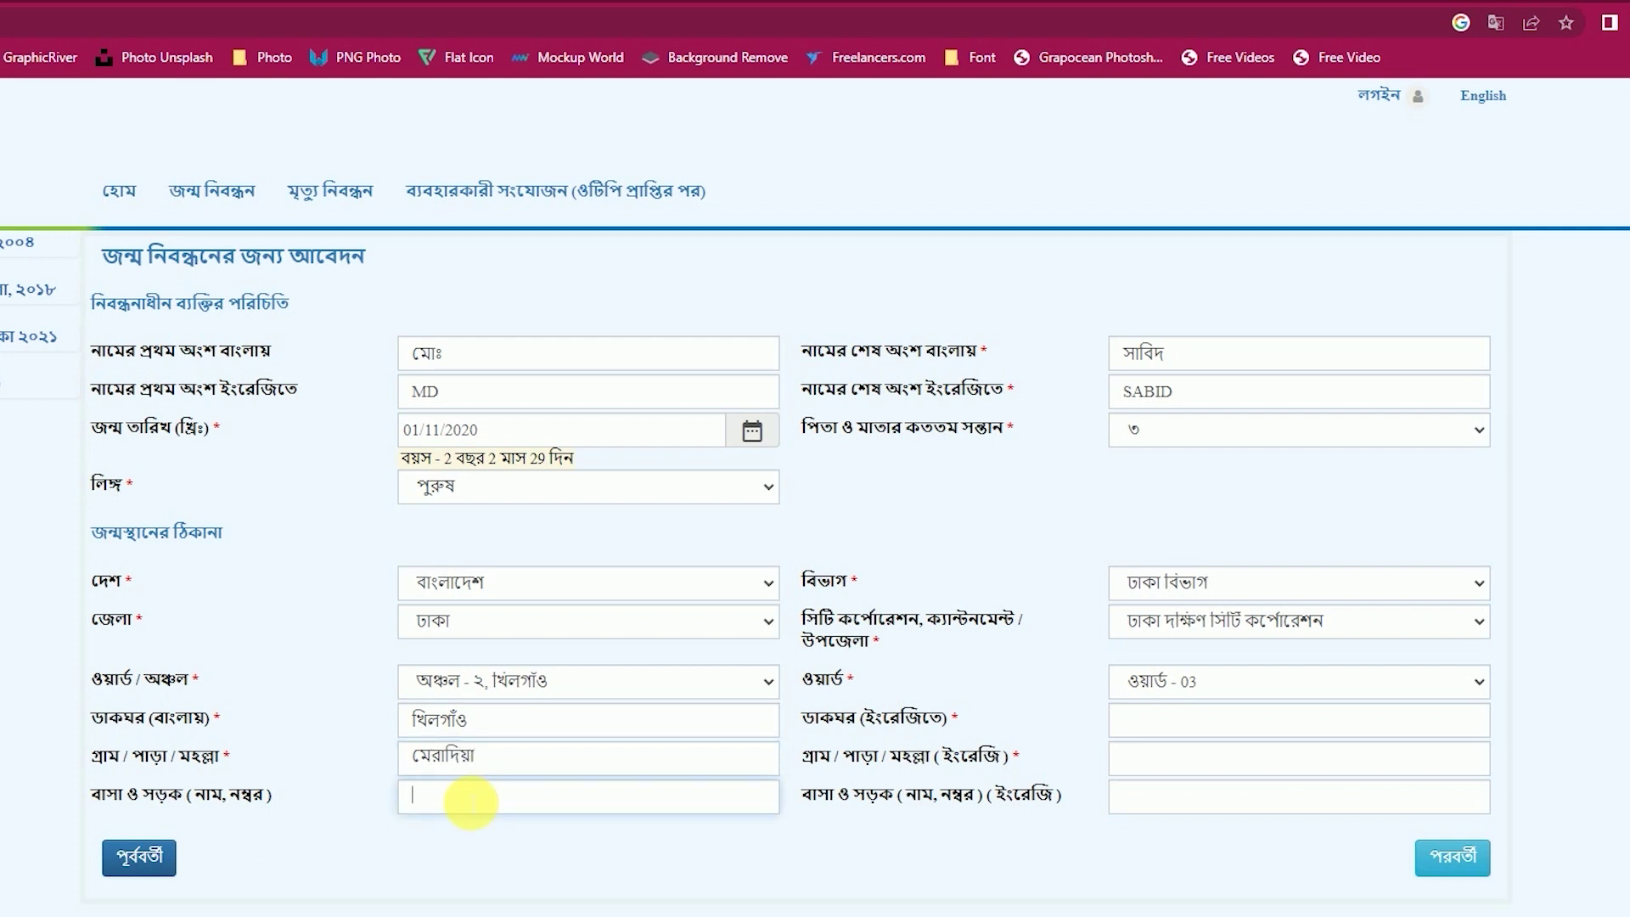
type("১০৮")
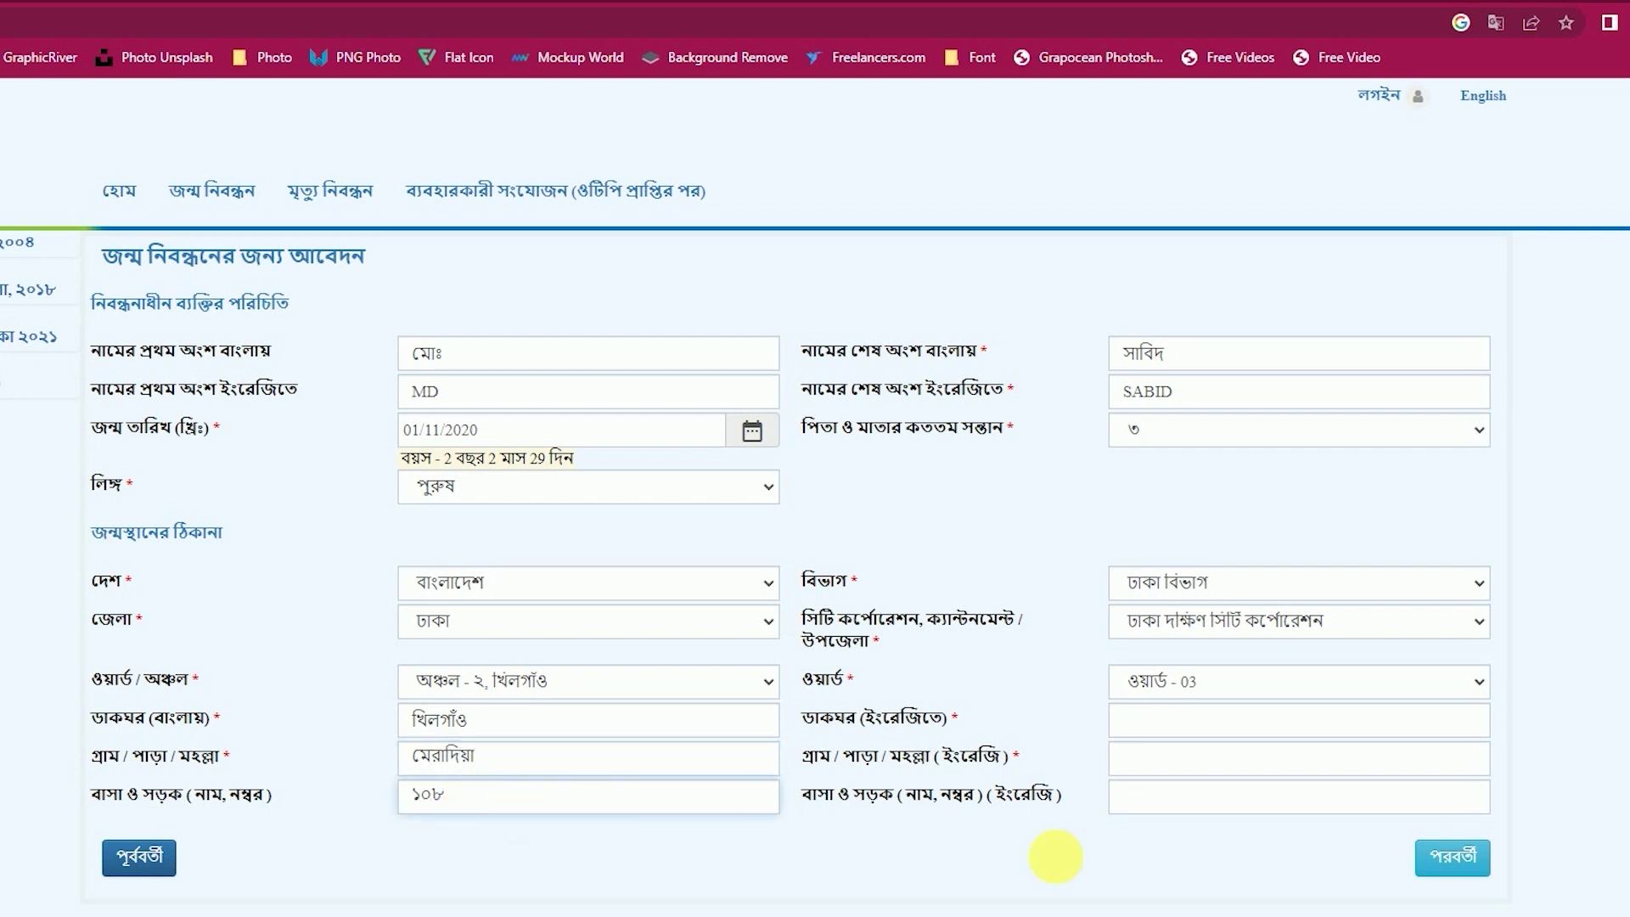
left_click(1179, 726)
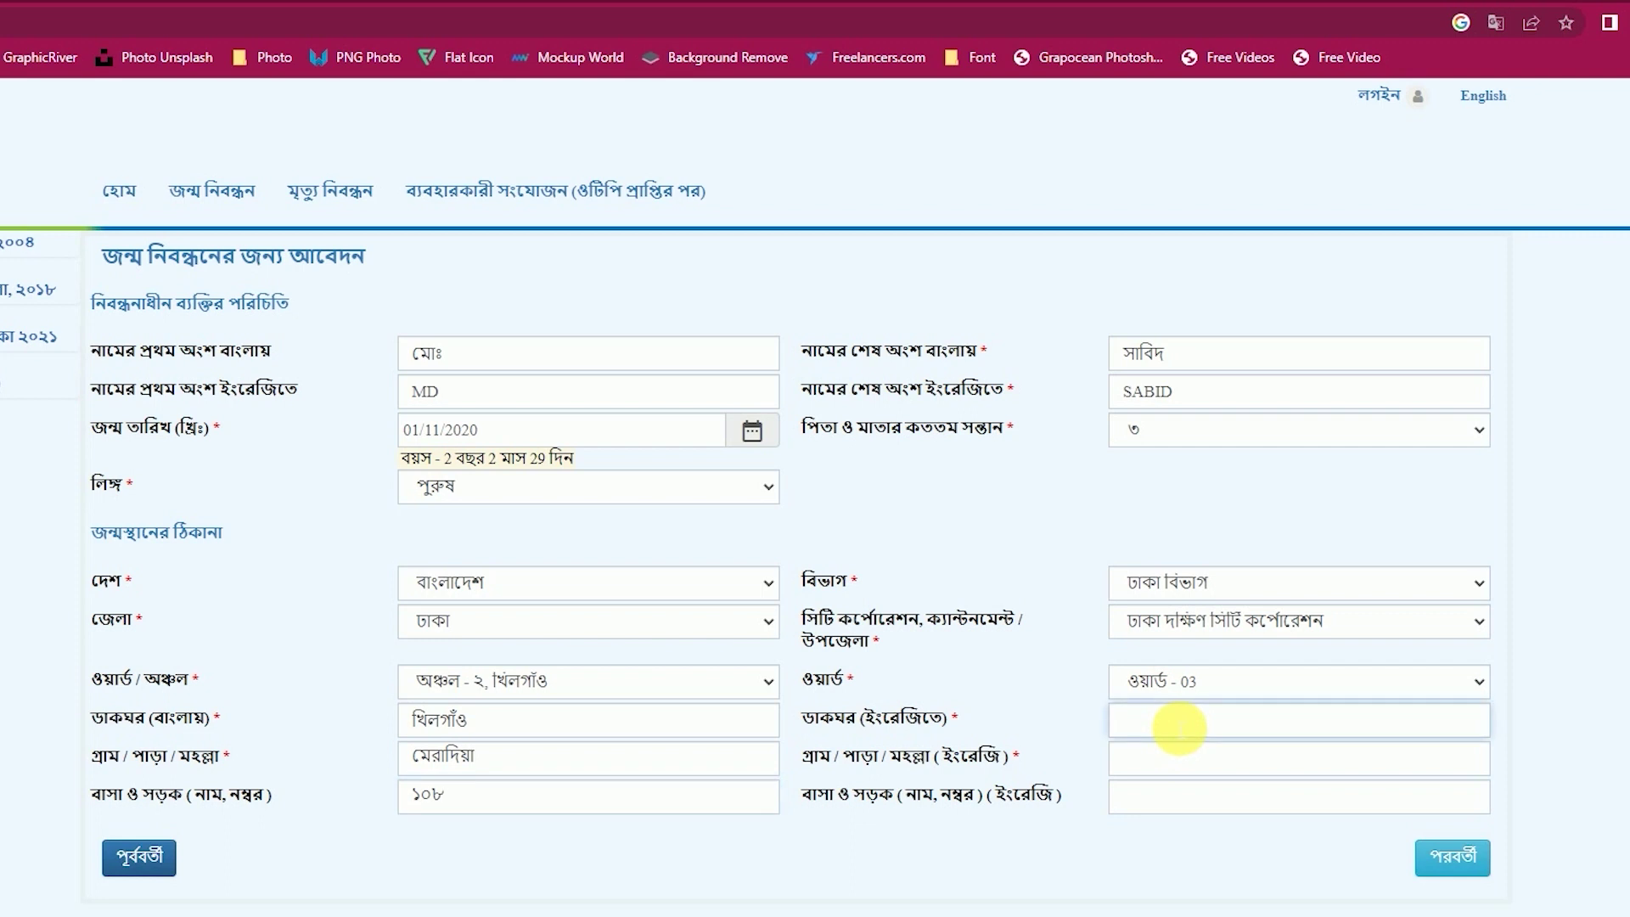
type("Khilgaon")
key("Tab")
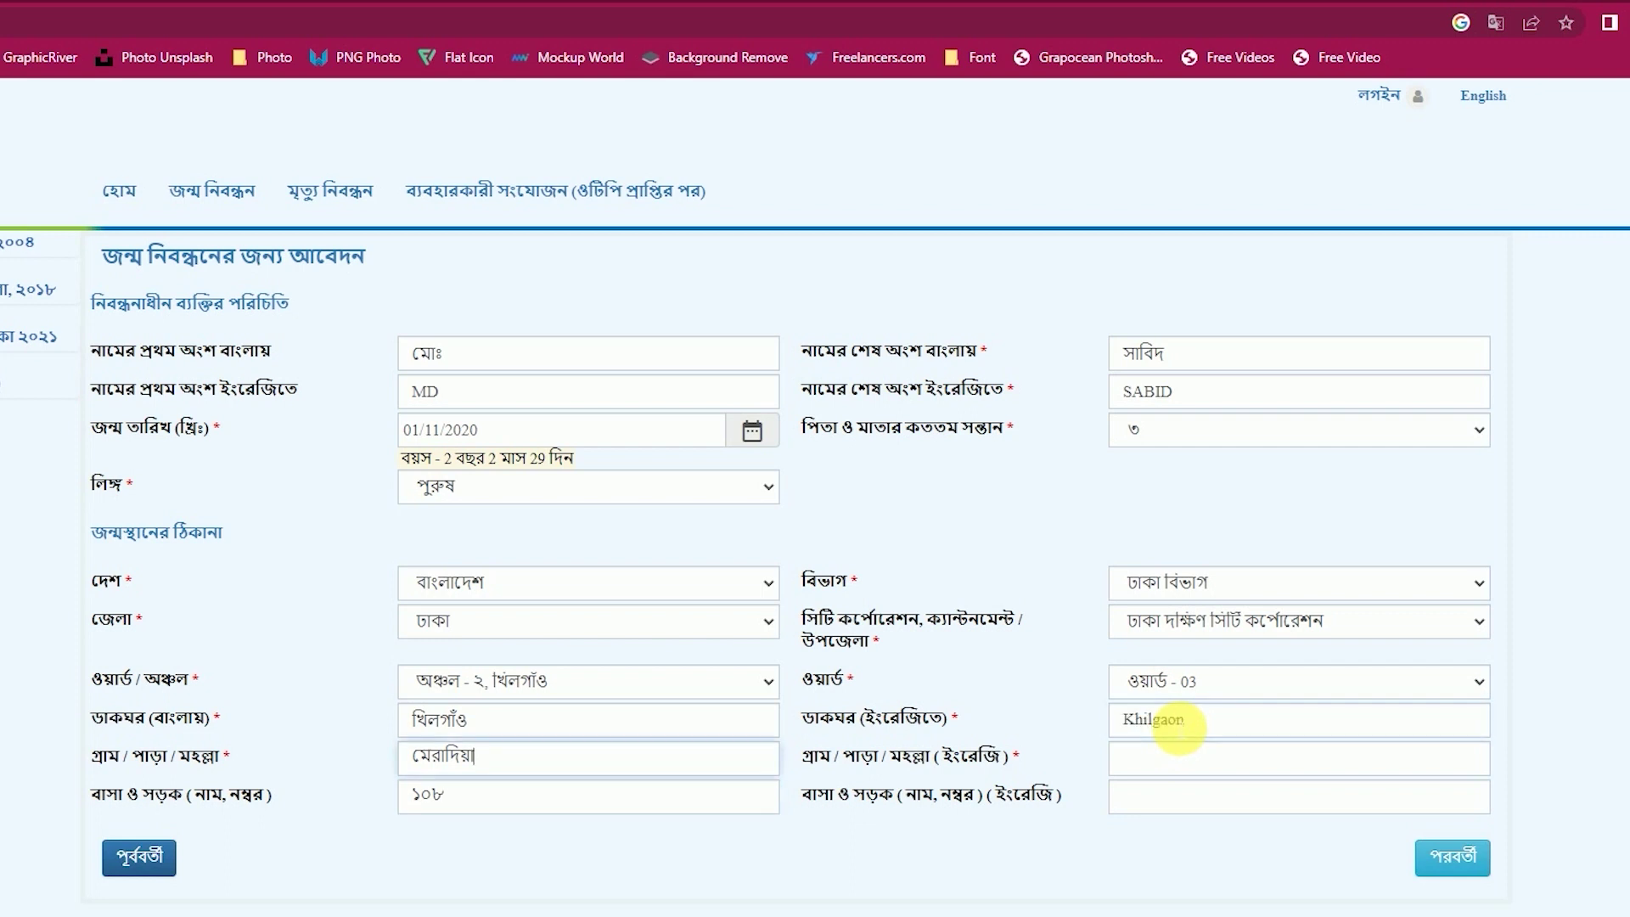
type("Meradia")
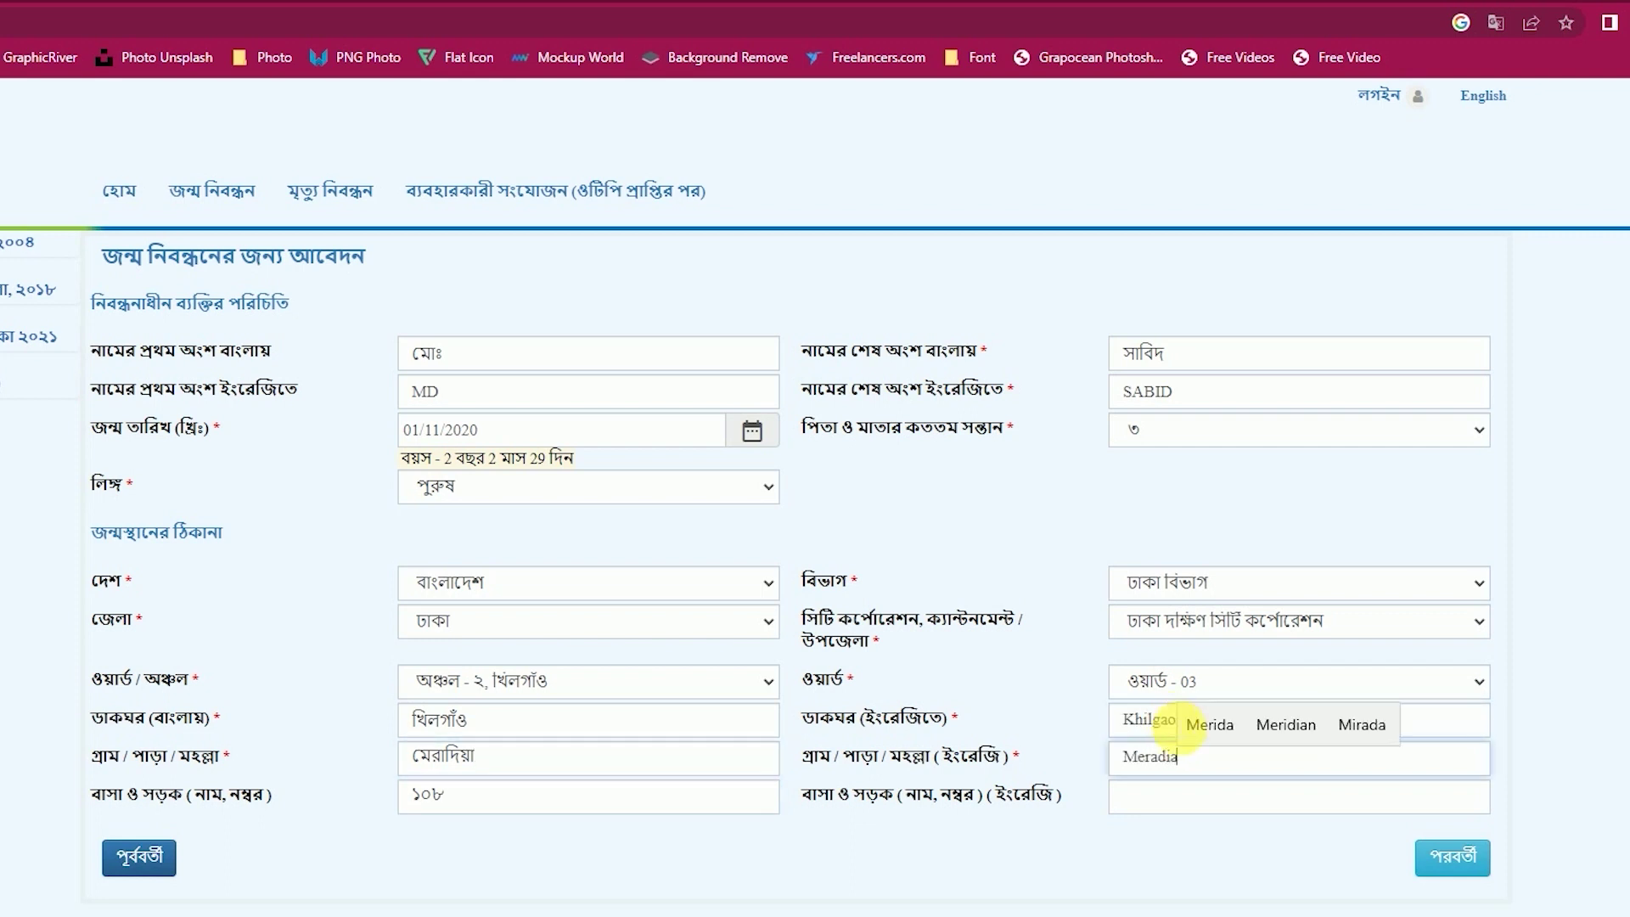
key("Tab")
type("1087")
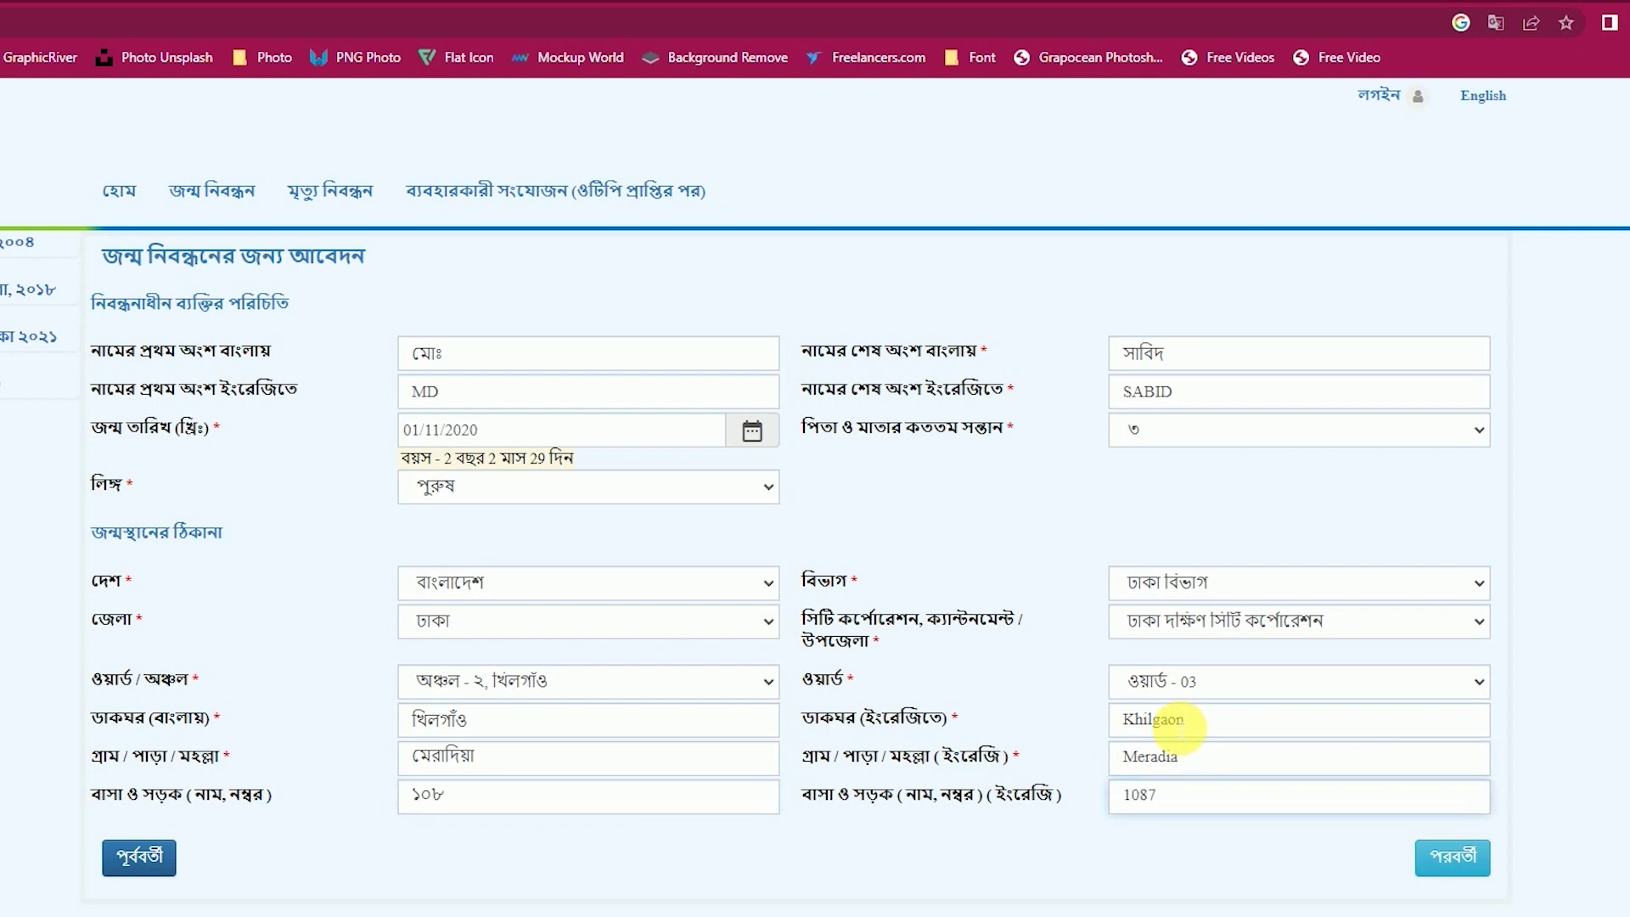
left_click(1137, 857)
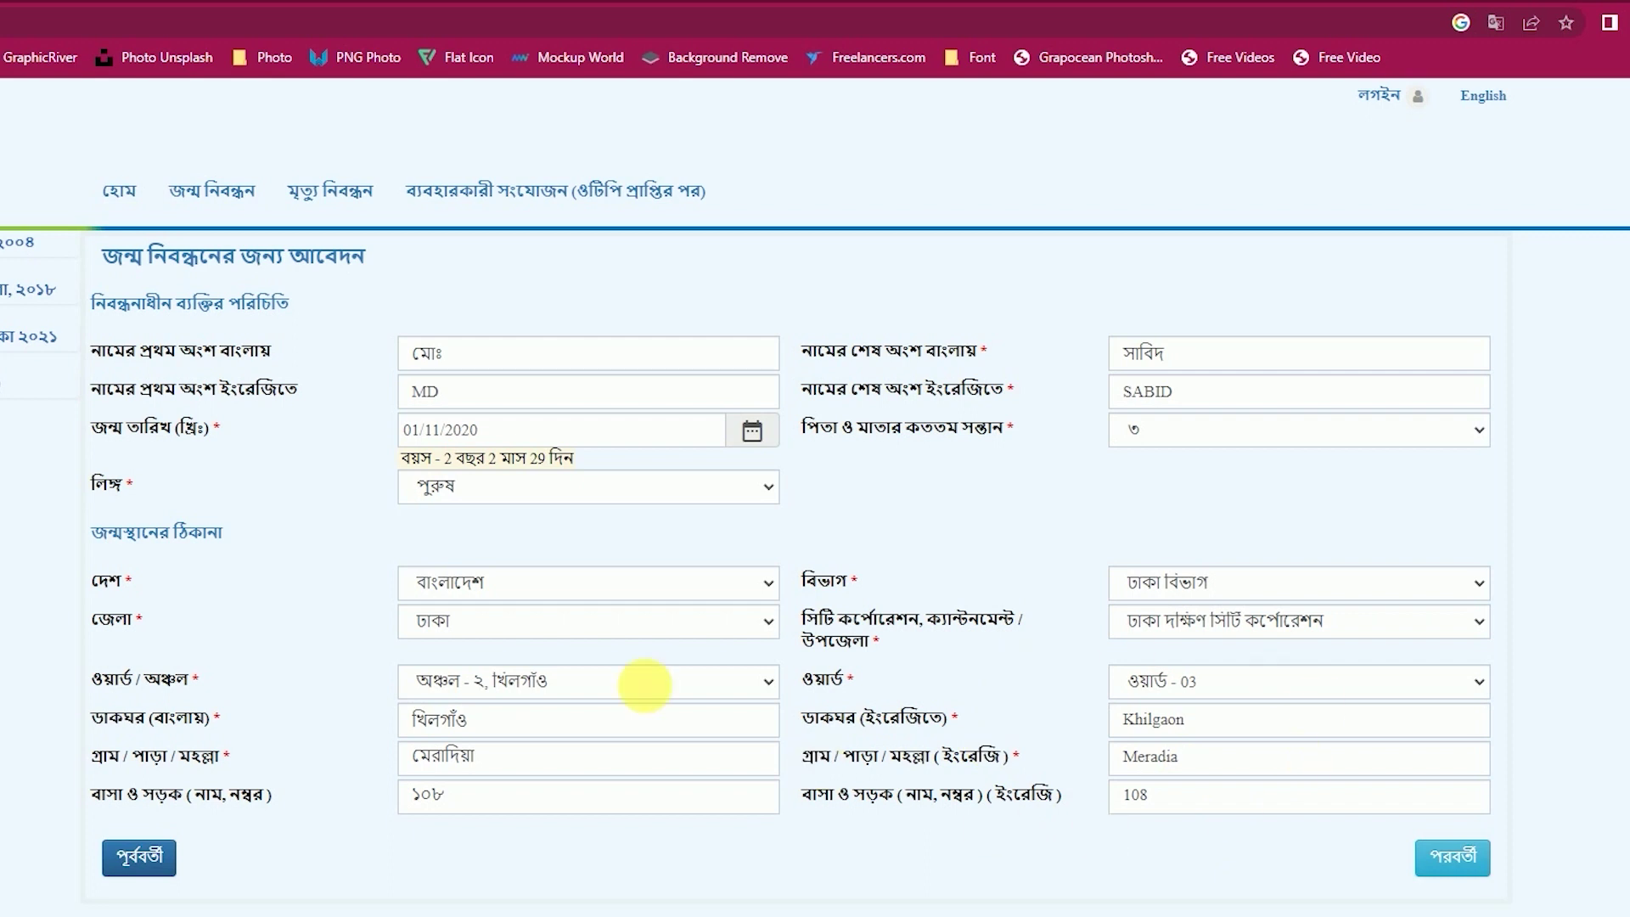
Move to the parents' page and enter the father's national ID number and Bangla name.
left_click(1467, 863)
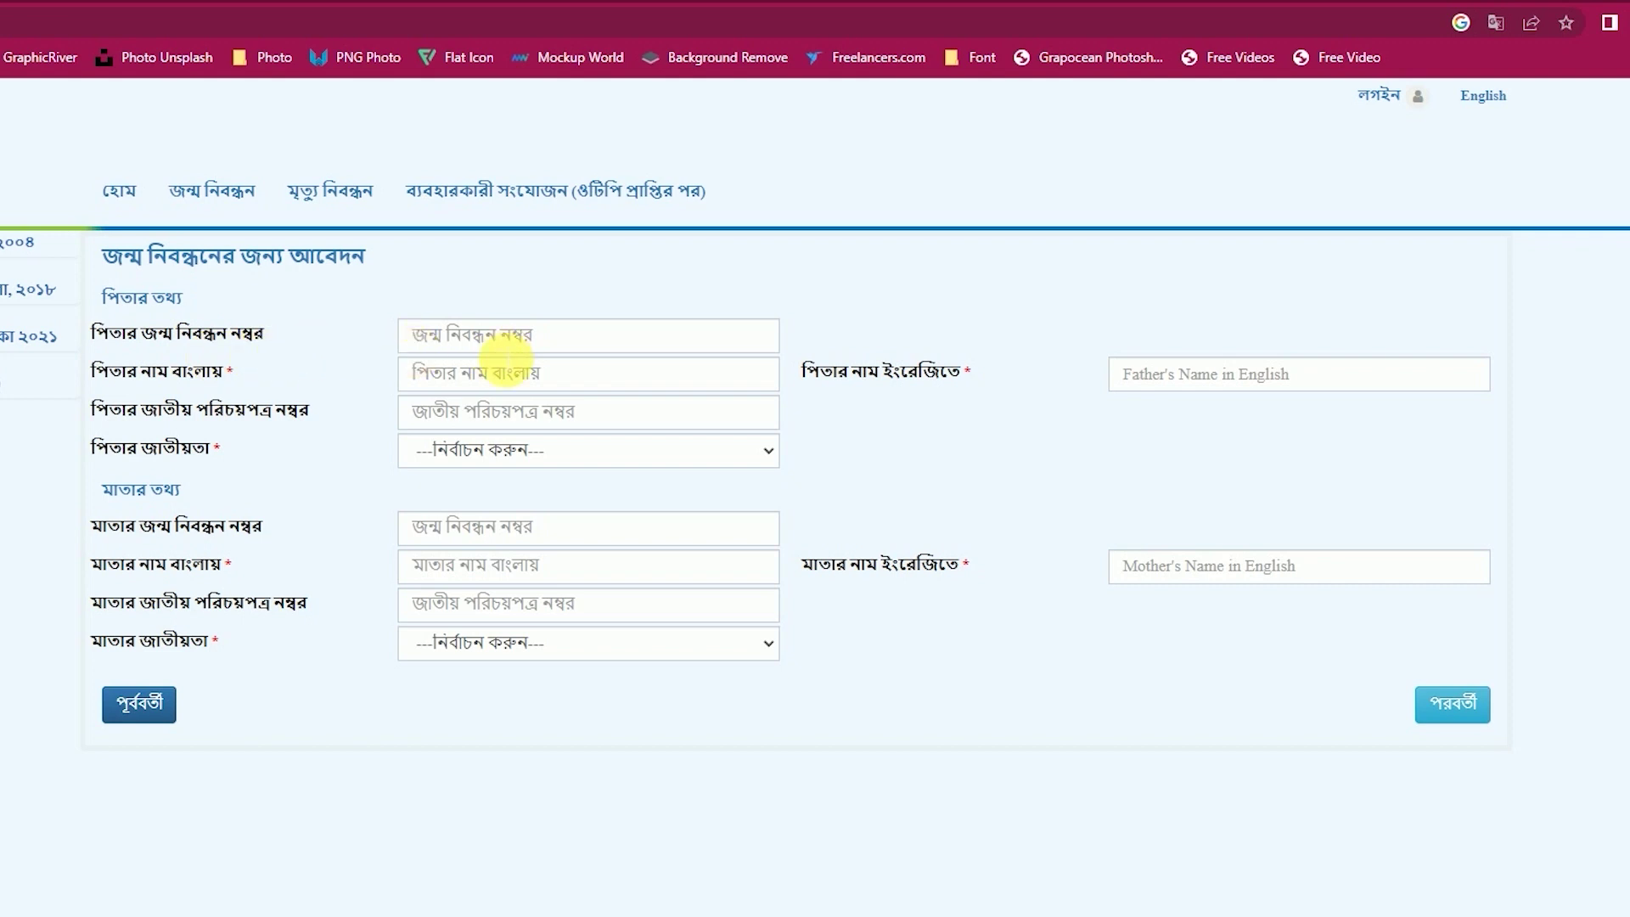
left_click(367, 363)
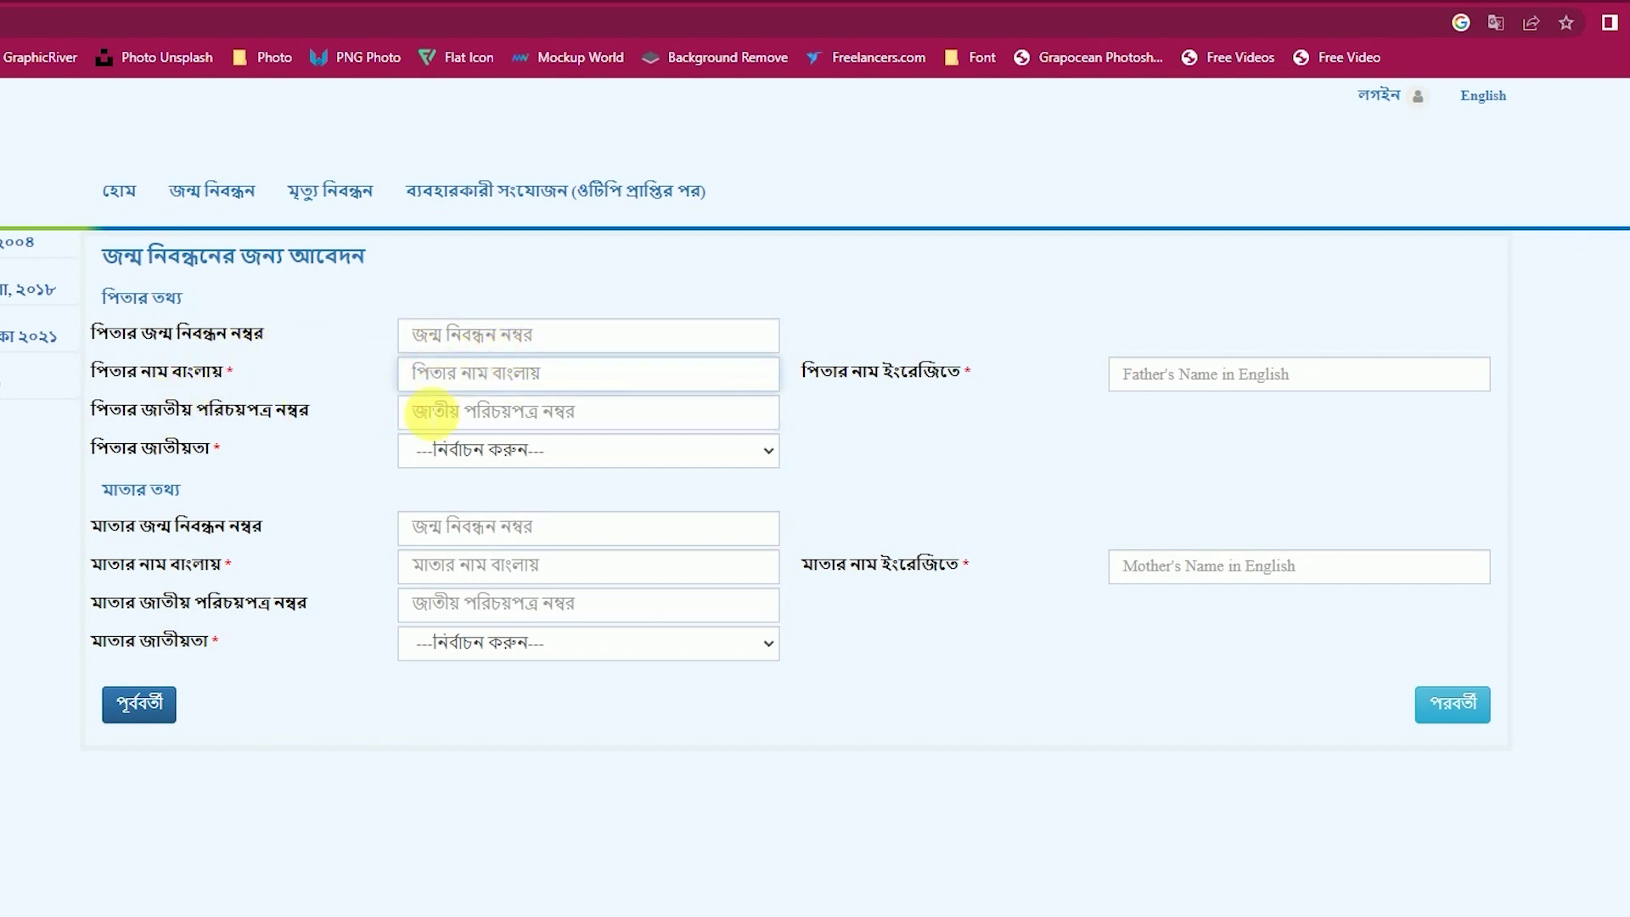
left_click(433, 414)
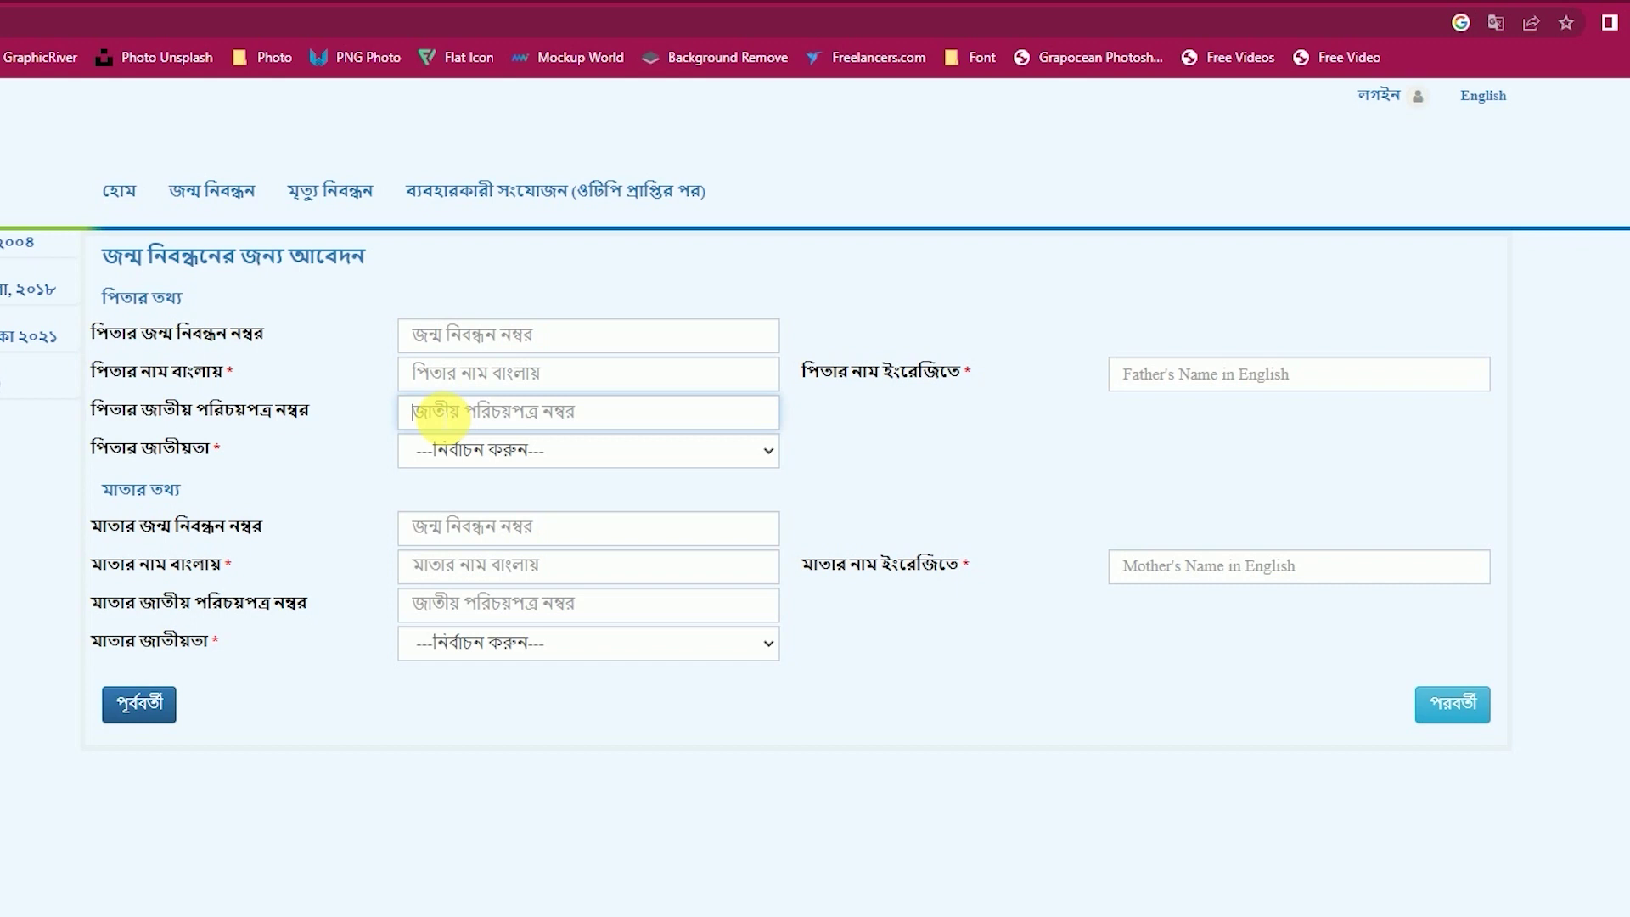
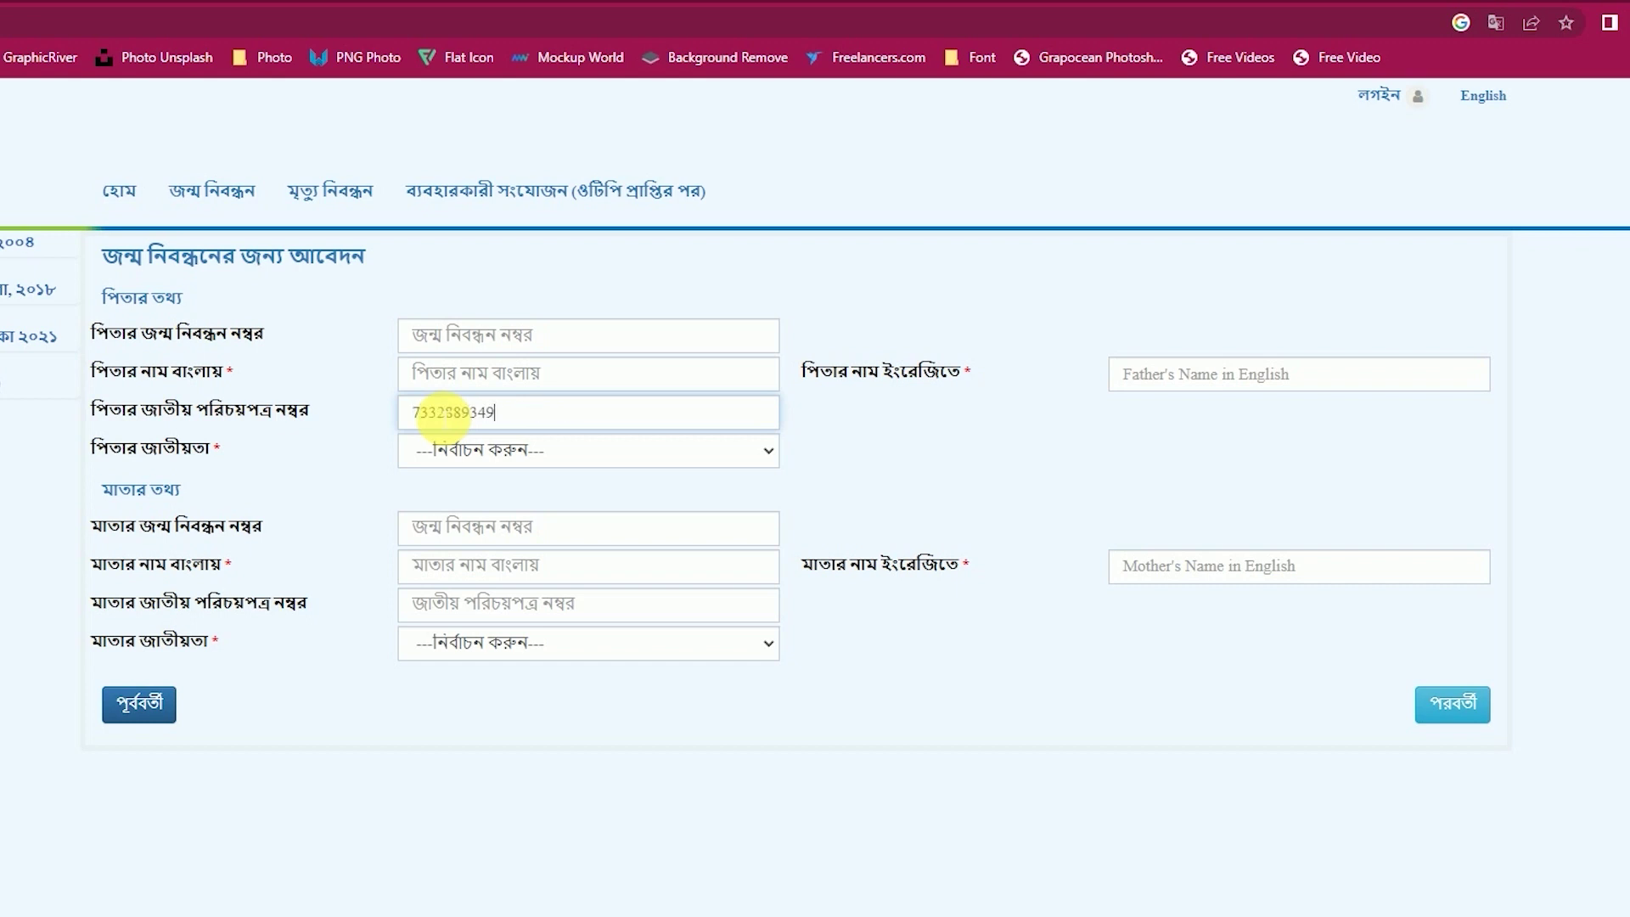
left_click(499, 384)
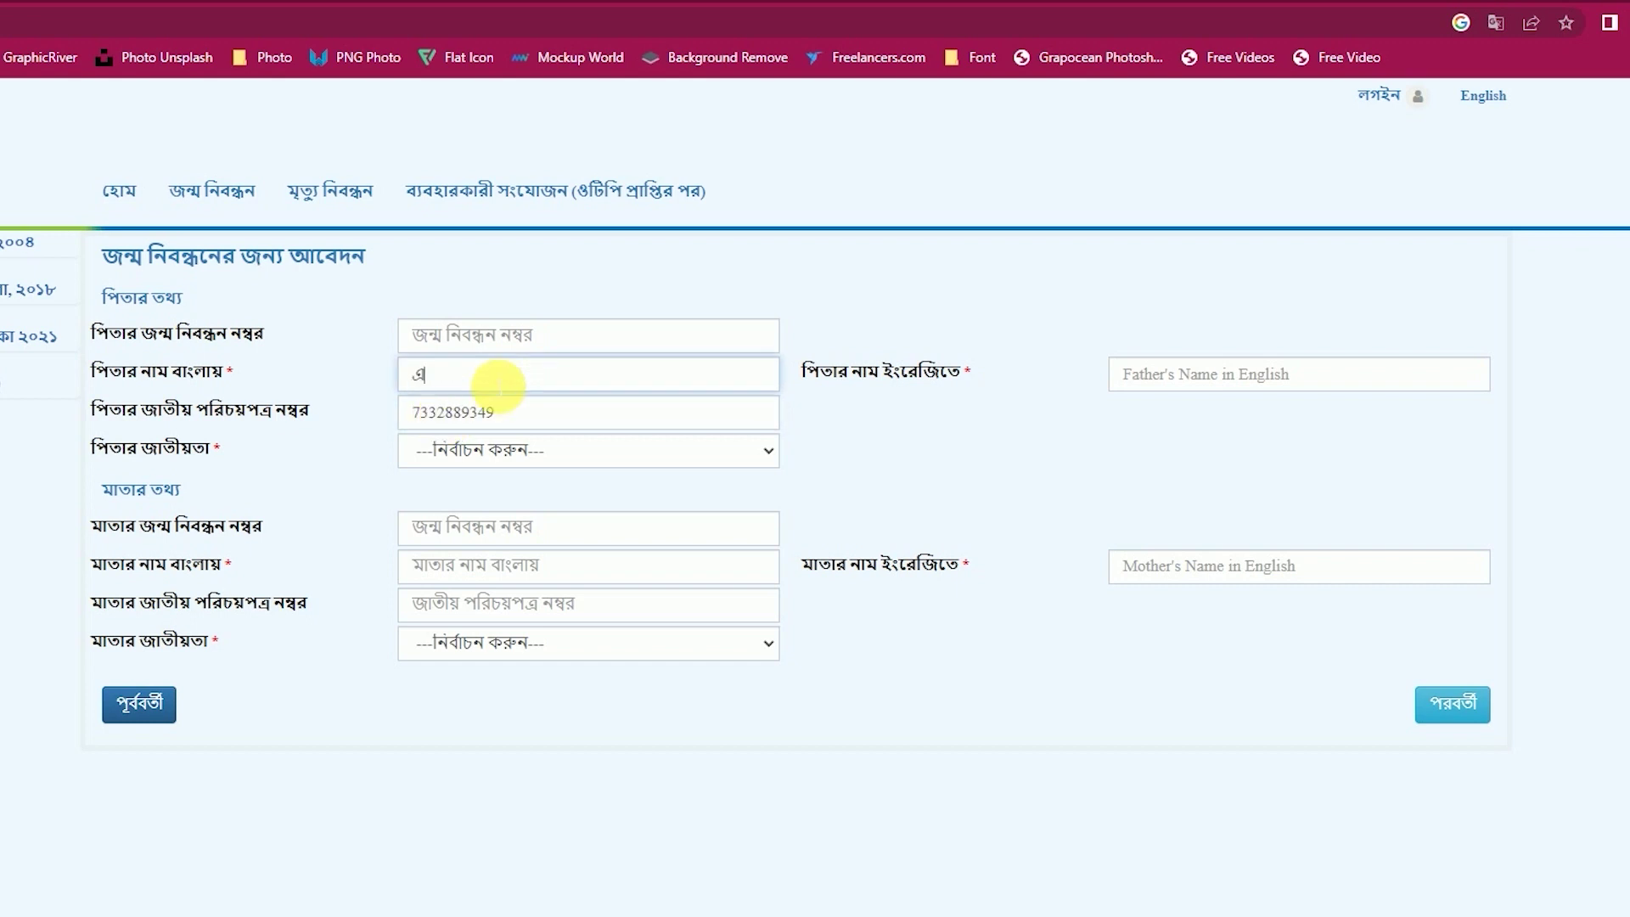
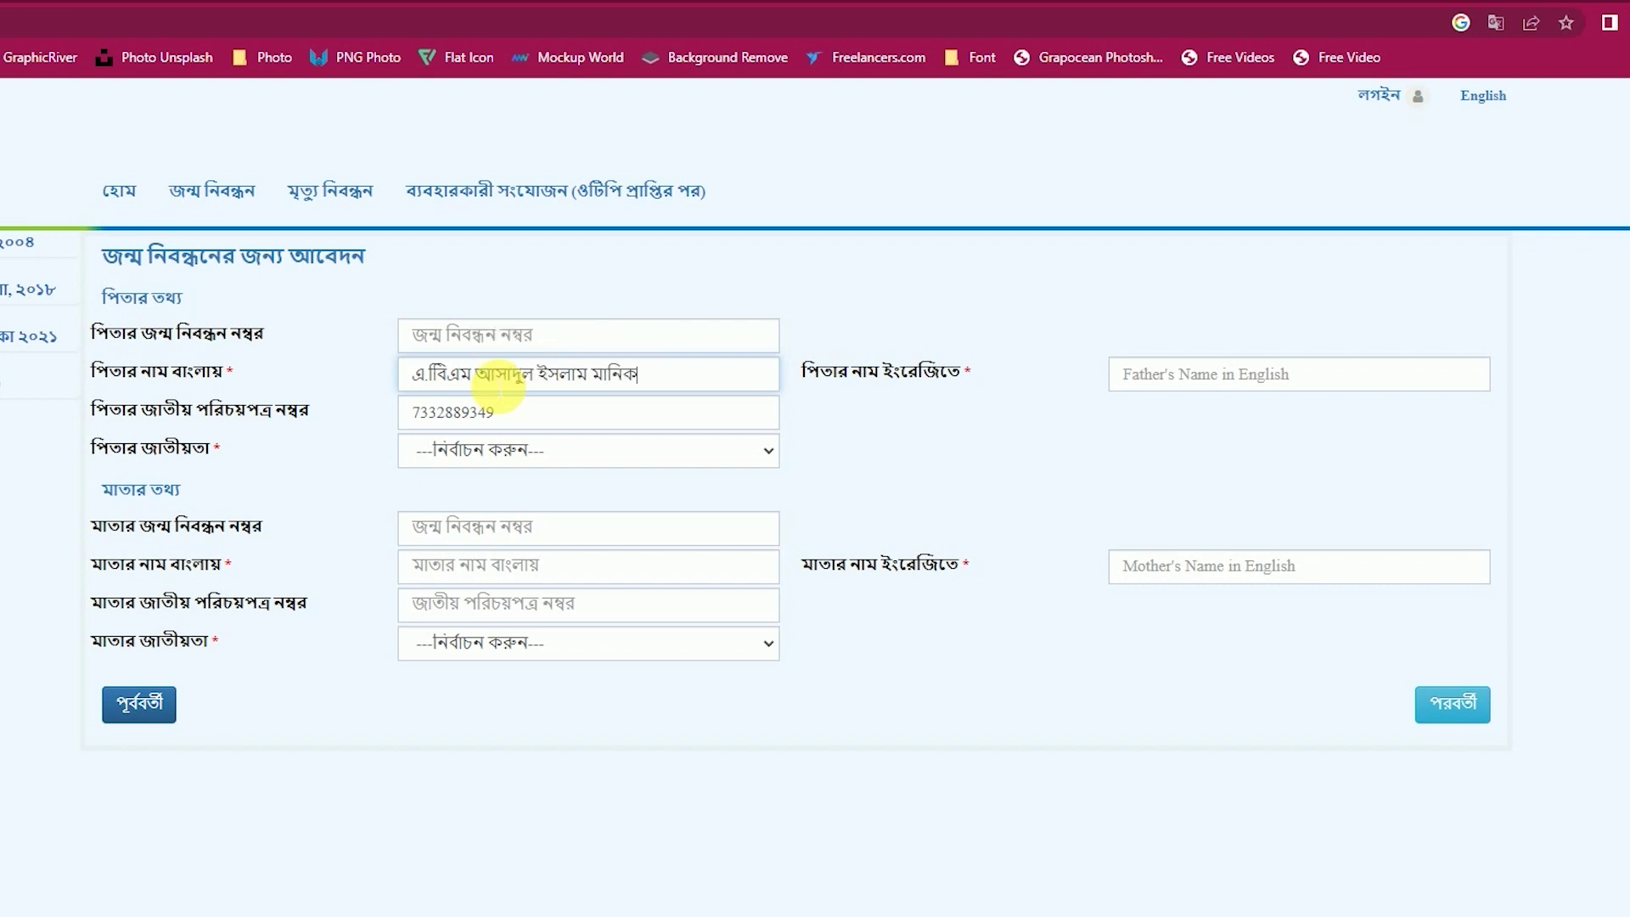
Enter the father's English name and set his nationality to বাংলাদেশী.
left_click(1142, 375)
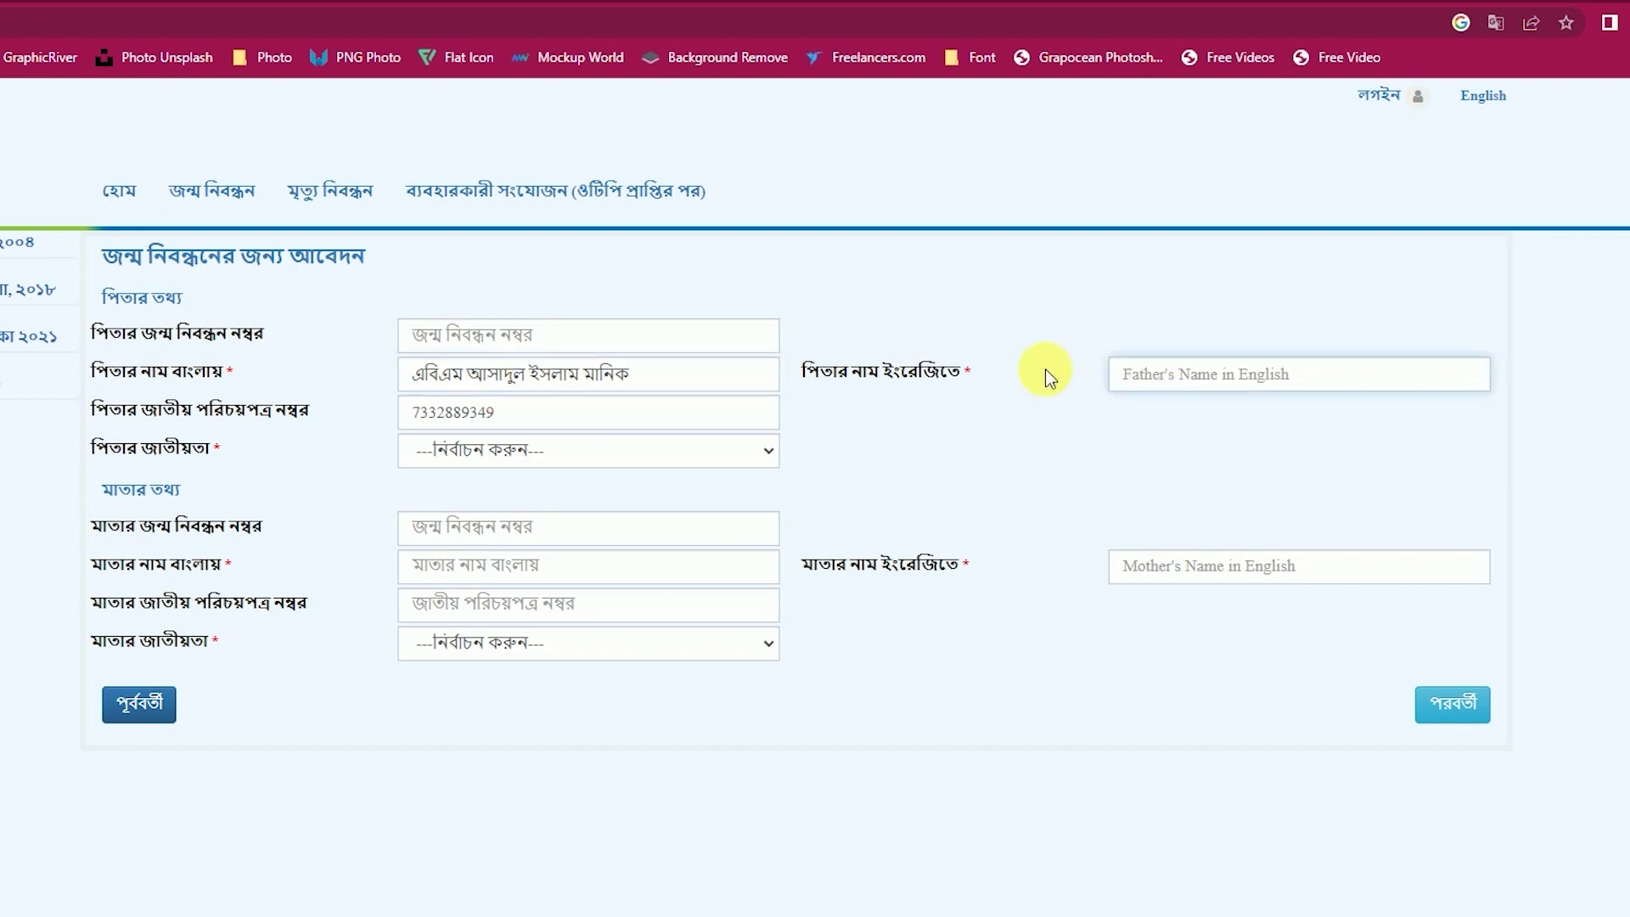
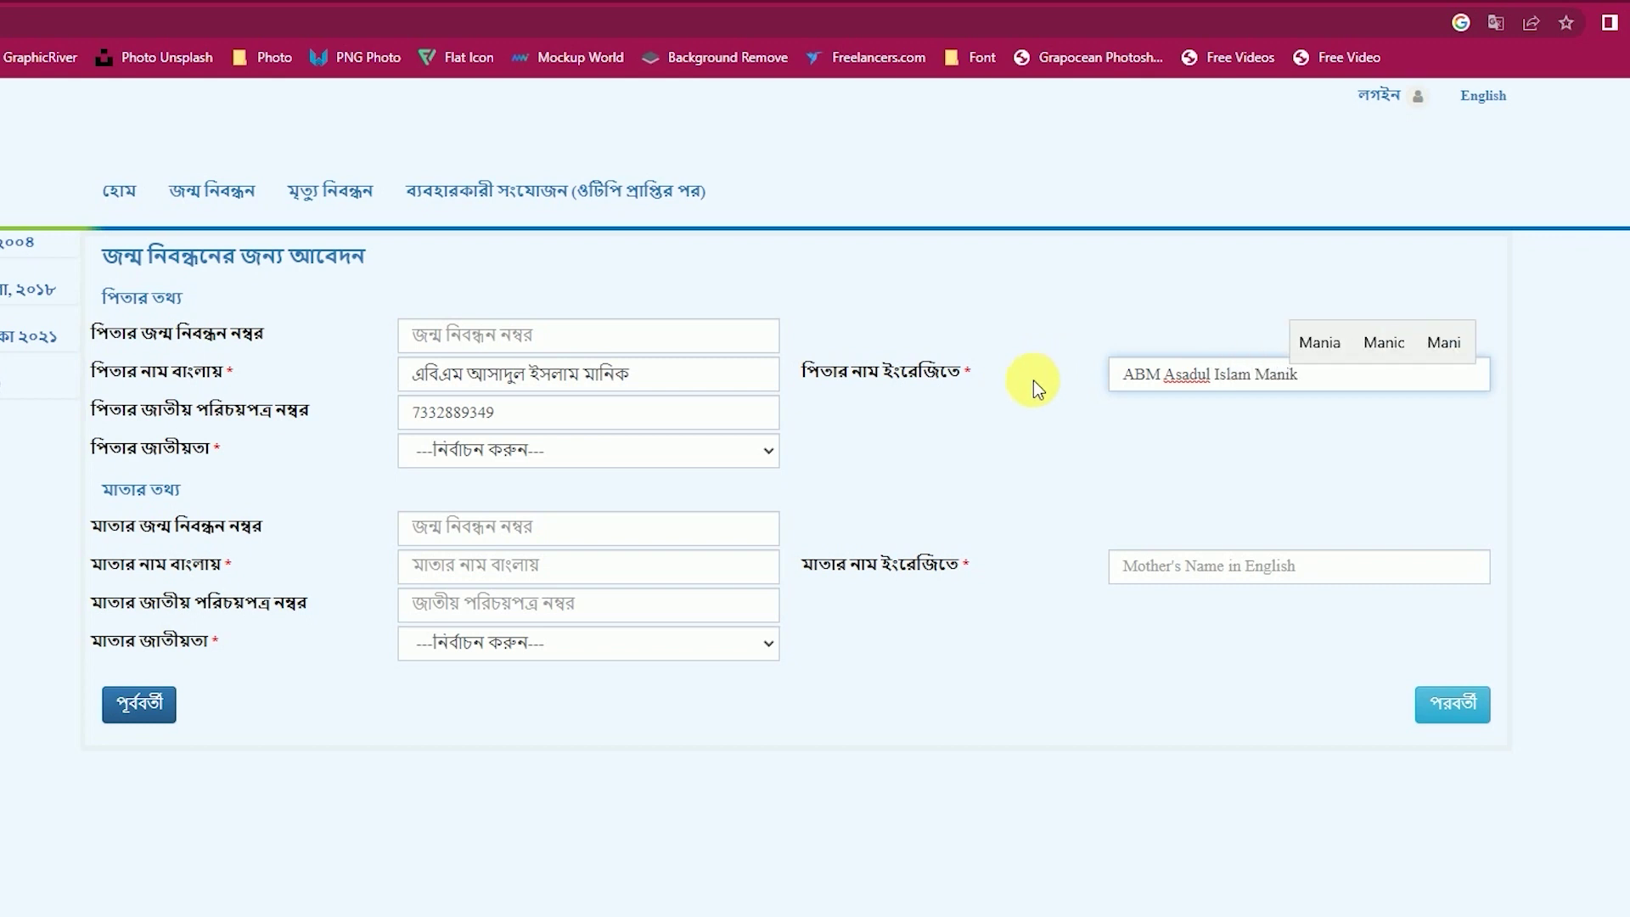
left_click(589, 448)
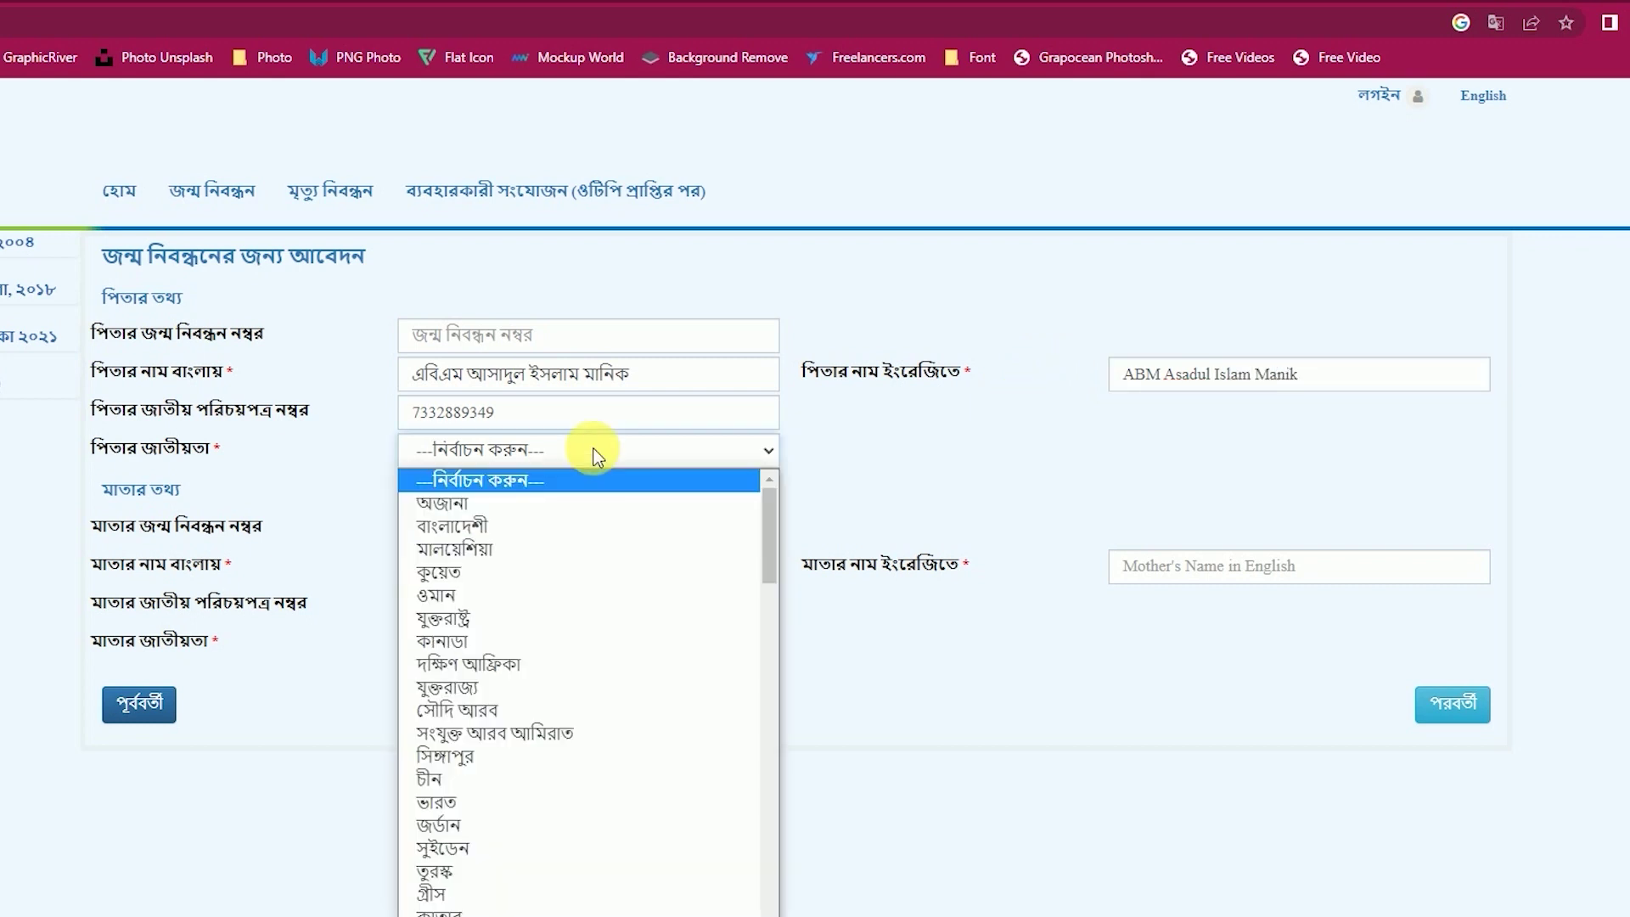
left_click(508, 524)
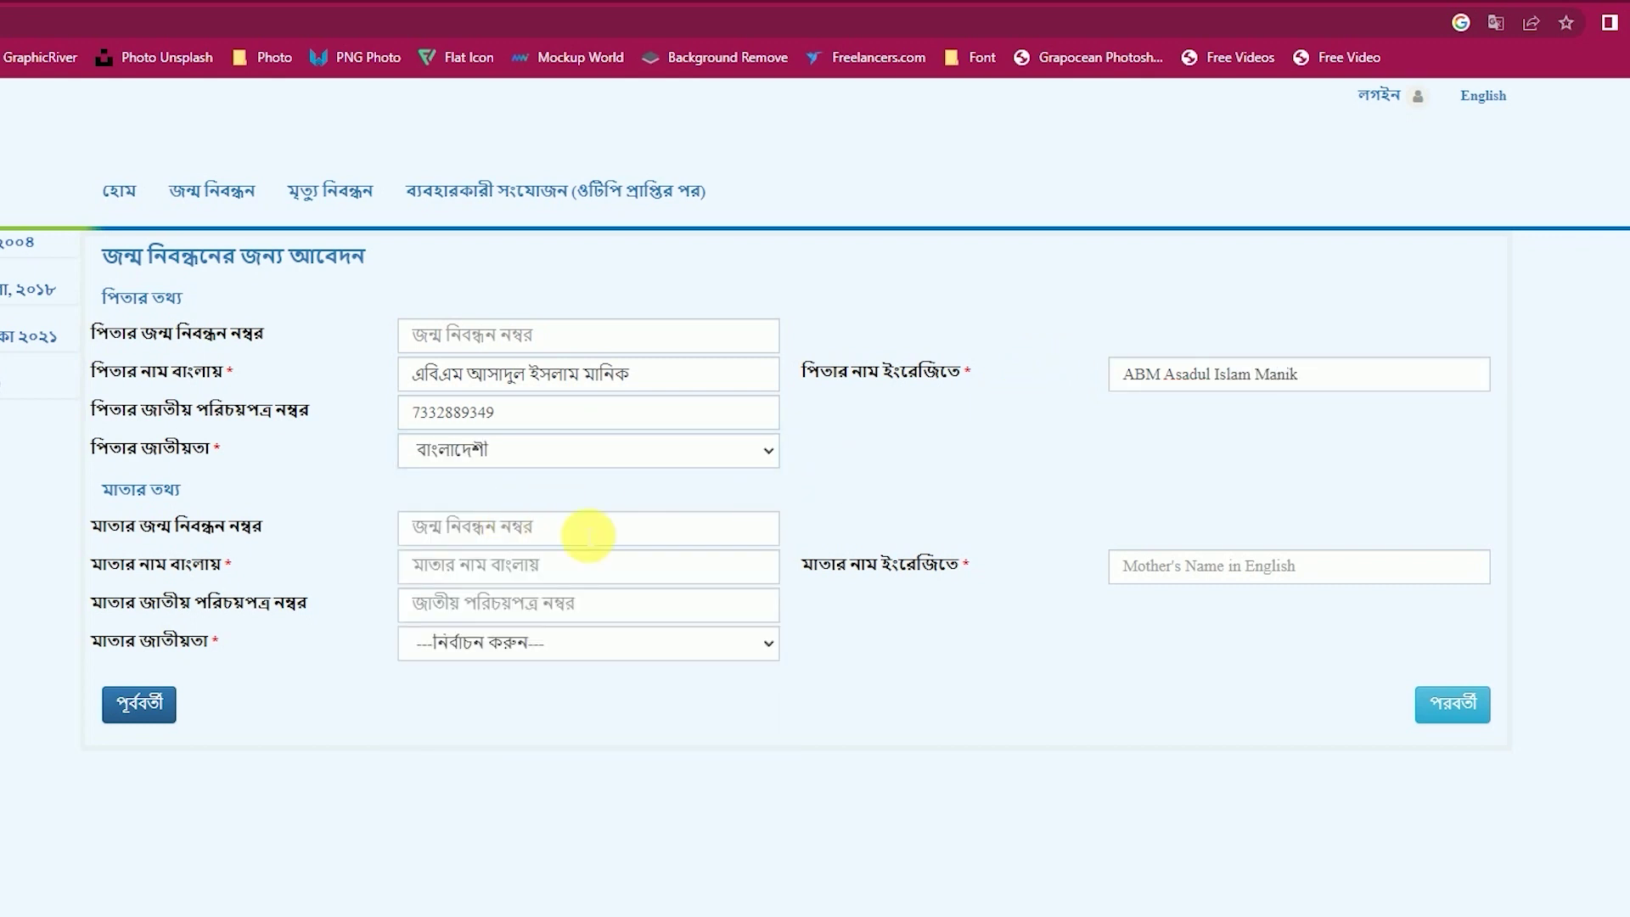
left_click(477, 528)
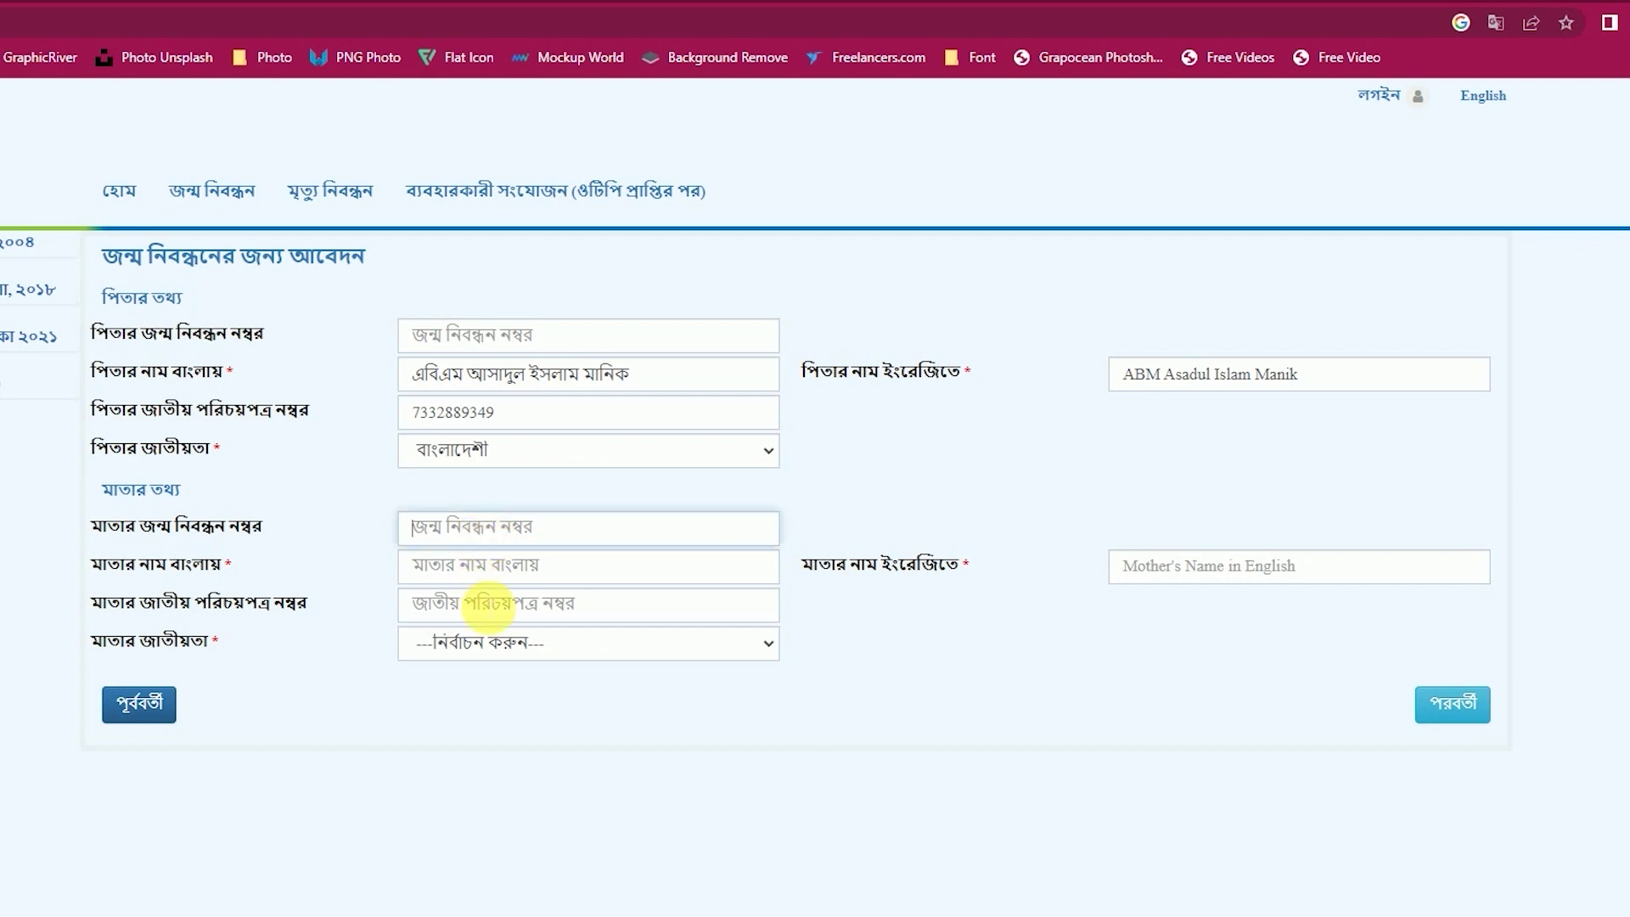
Enter the mother's name in Bangla and English and her national ID number.
left_click(459, 607)
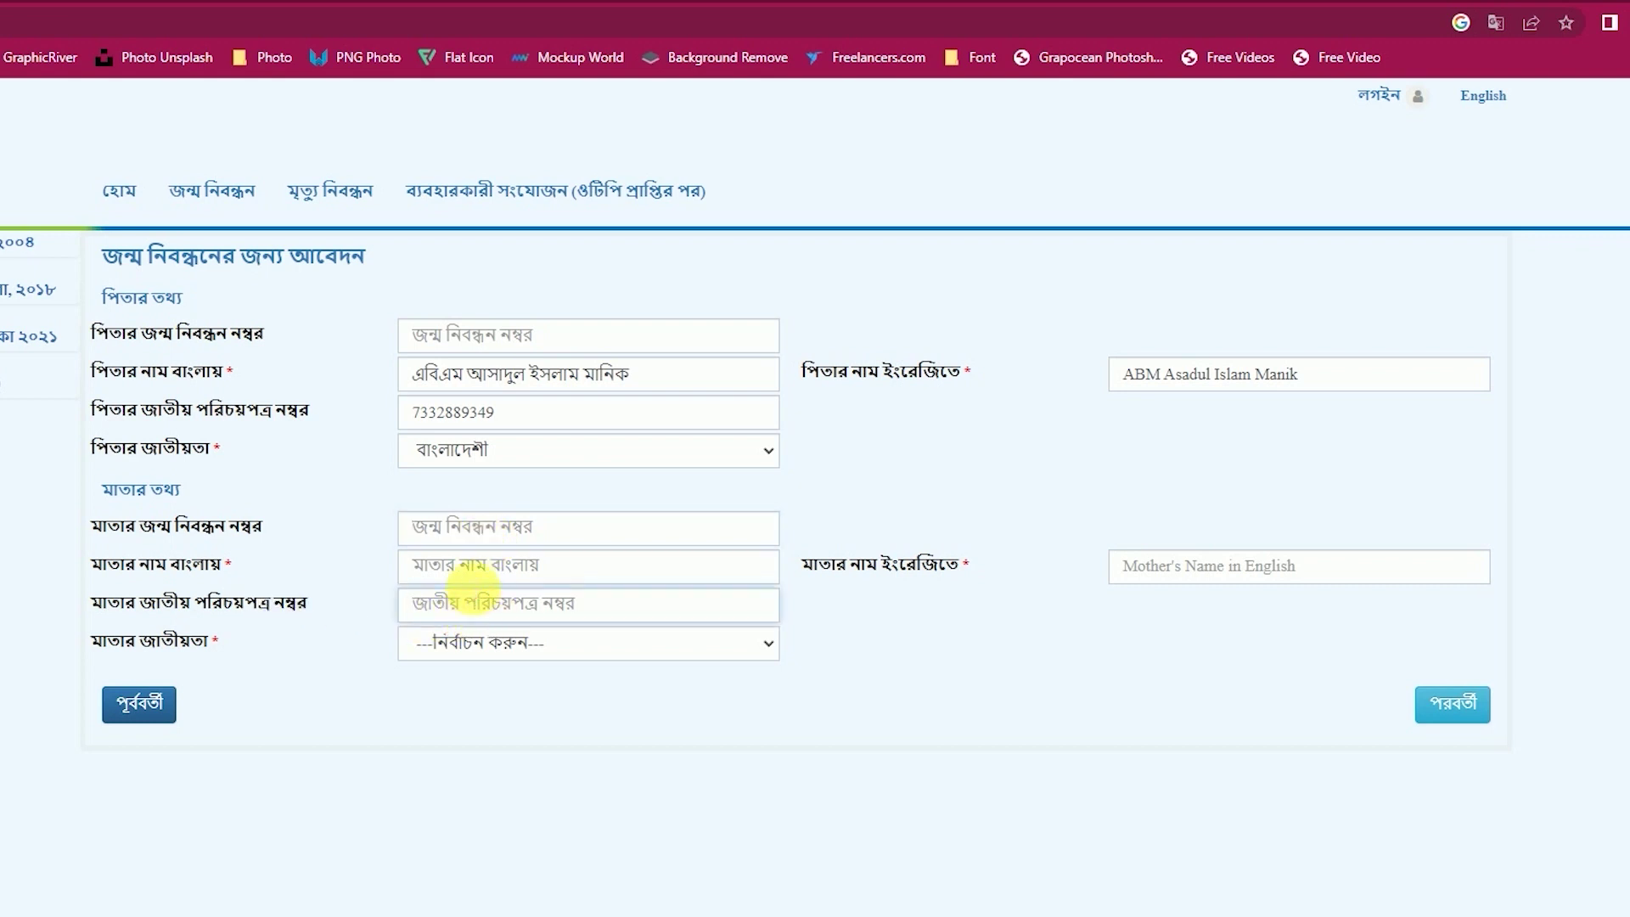
left_click(473, 577)
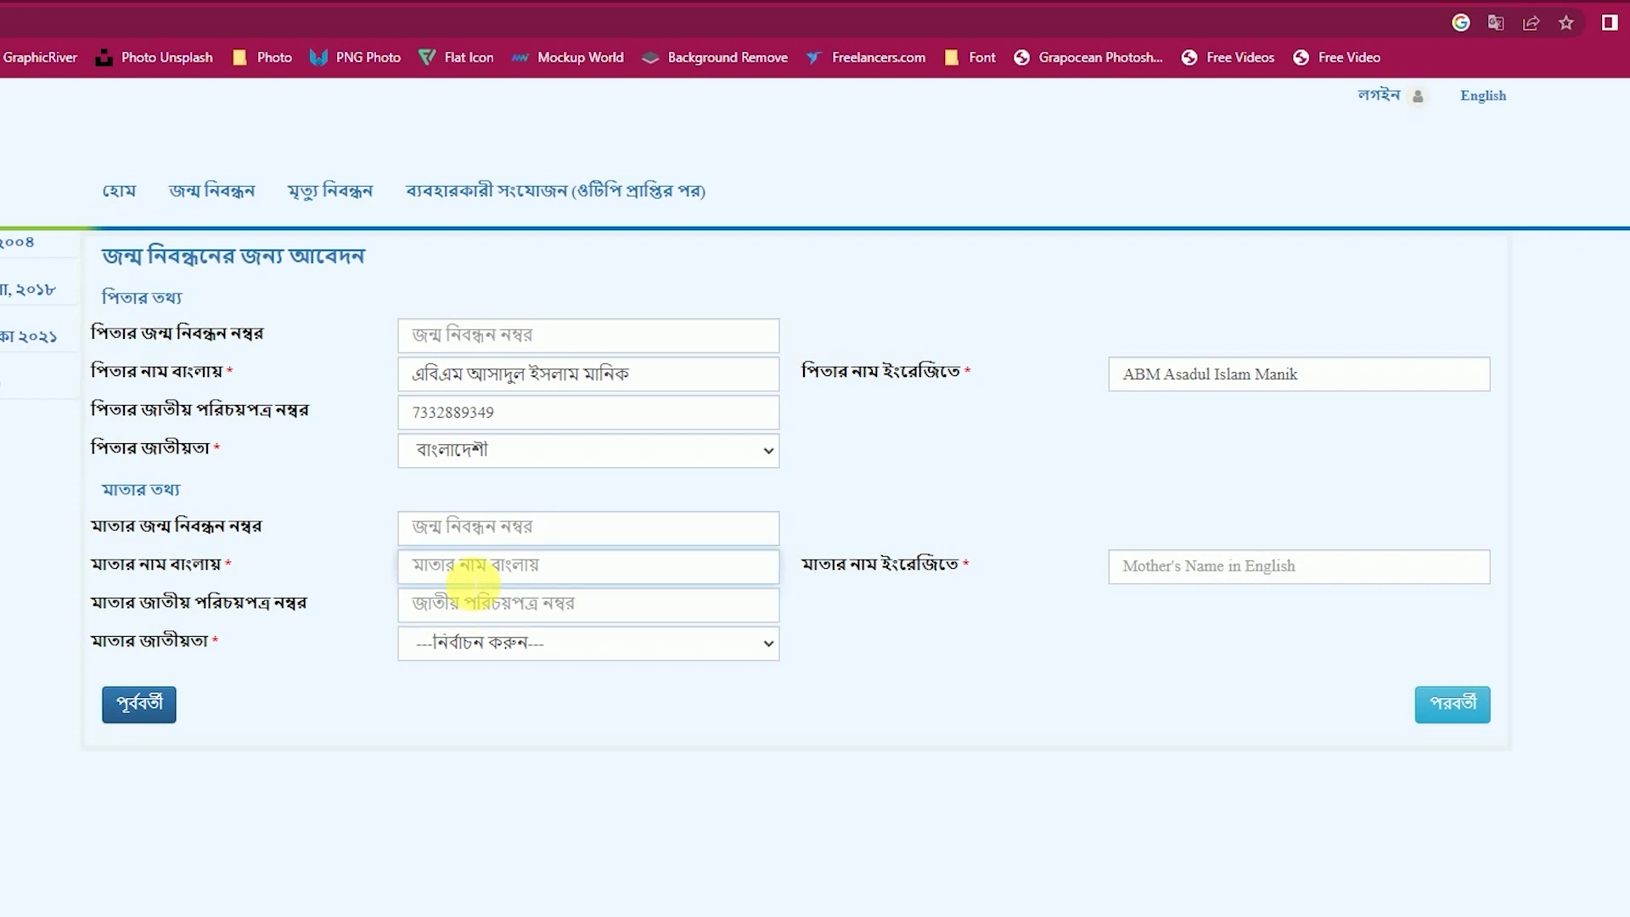
type("মনি")
left_click(1335, 583)
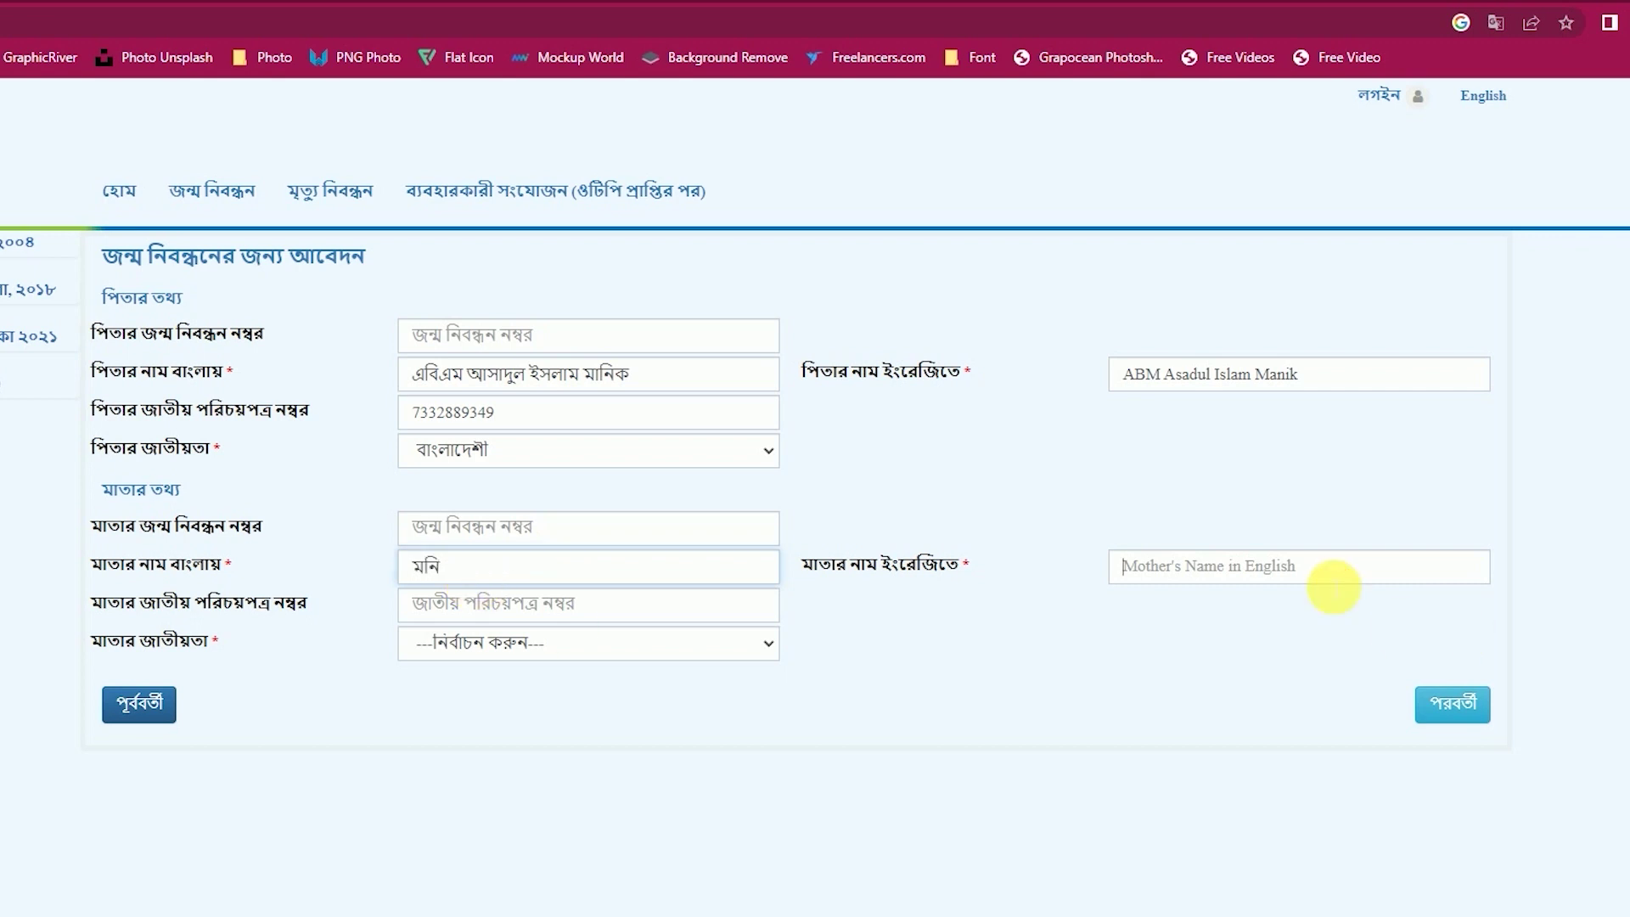
type("Moni")
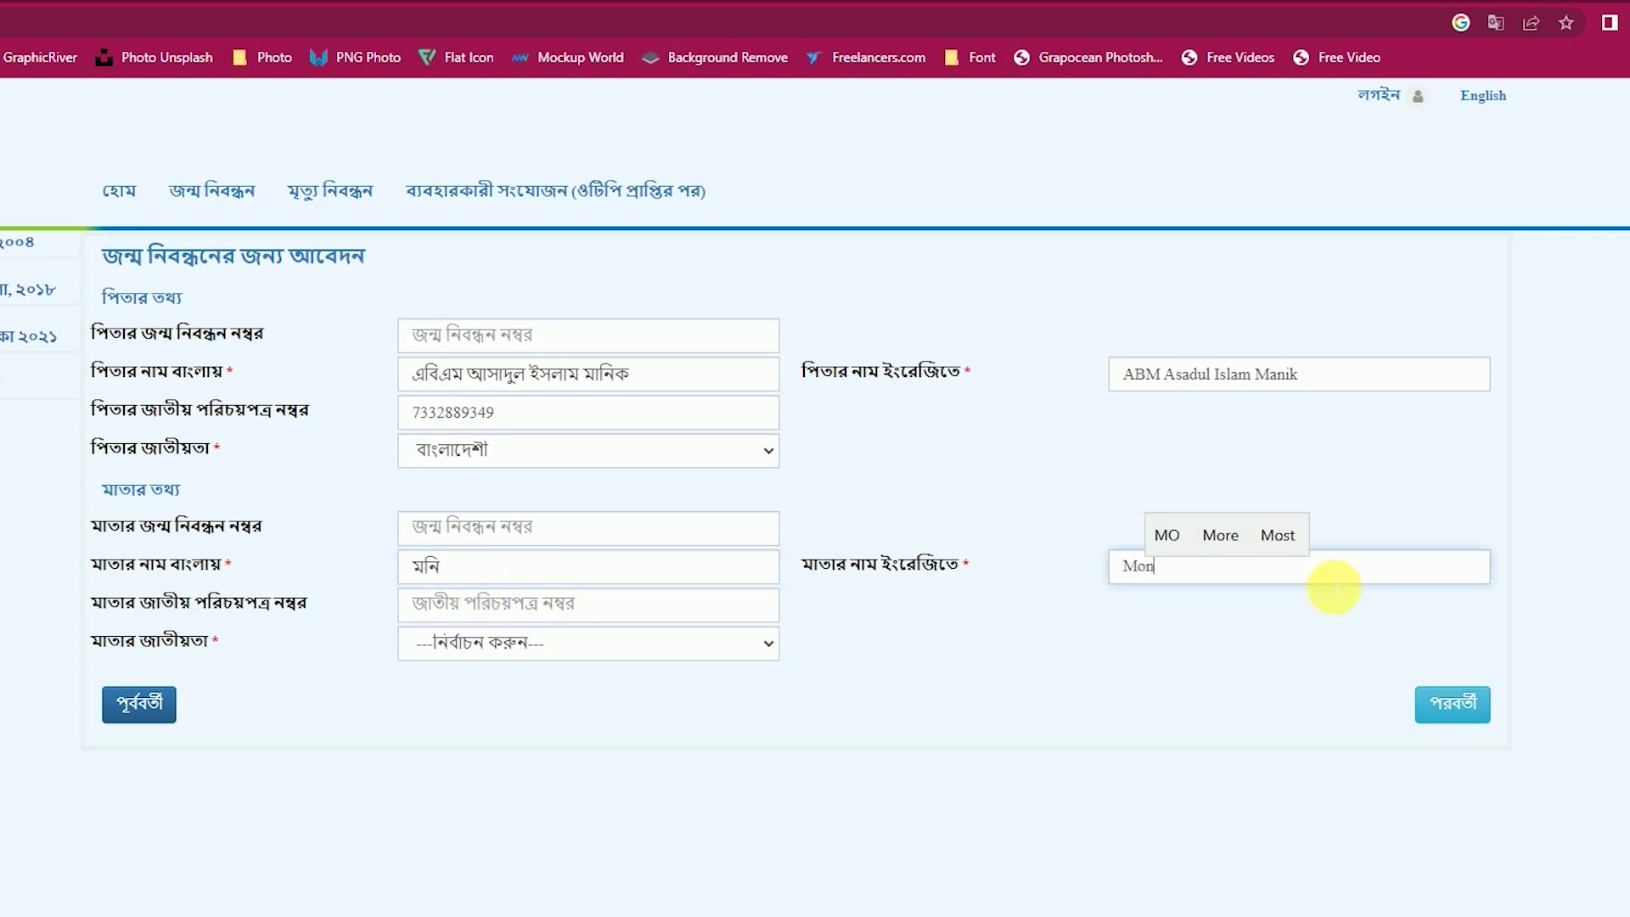
left_click(447, 592)
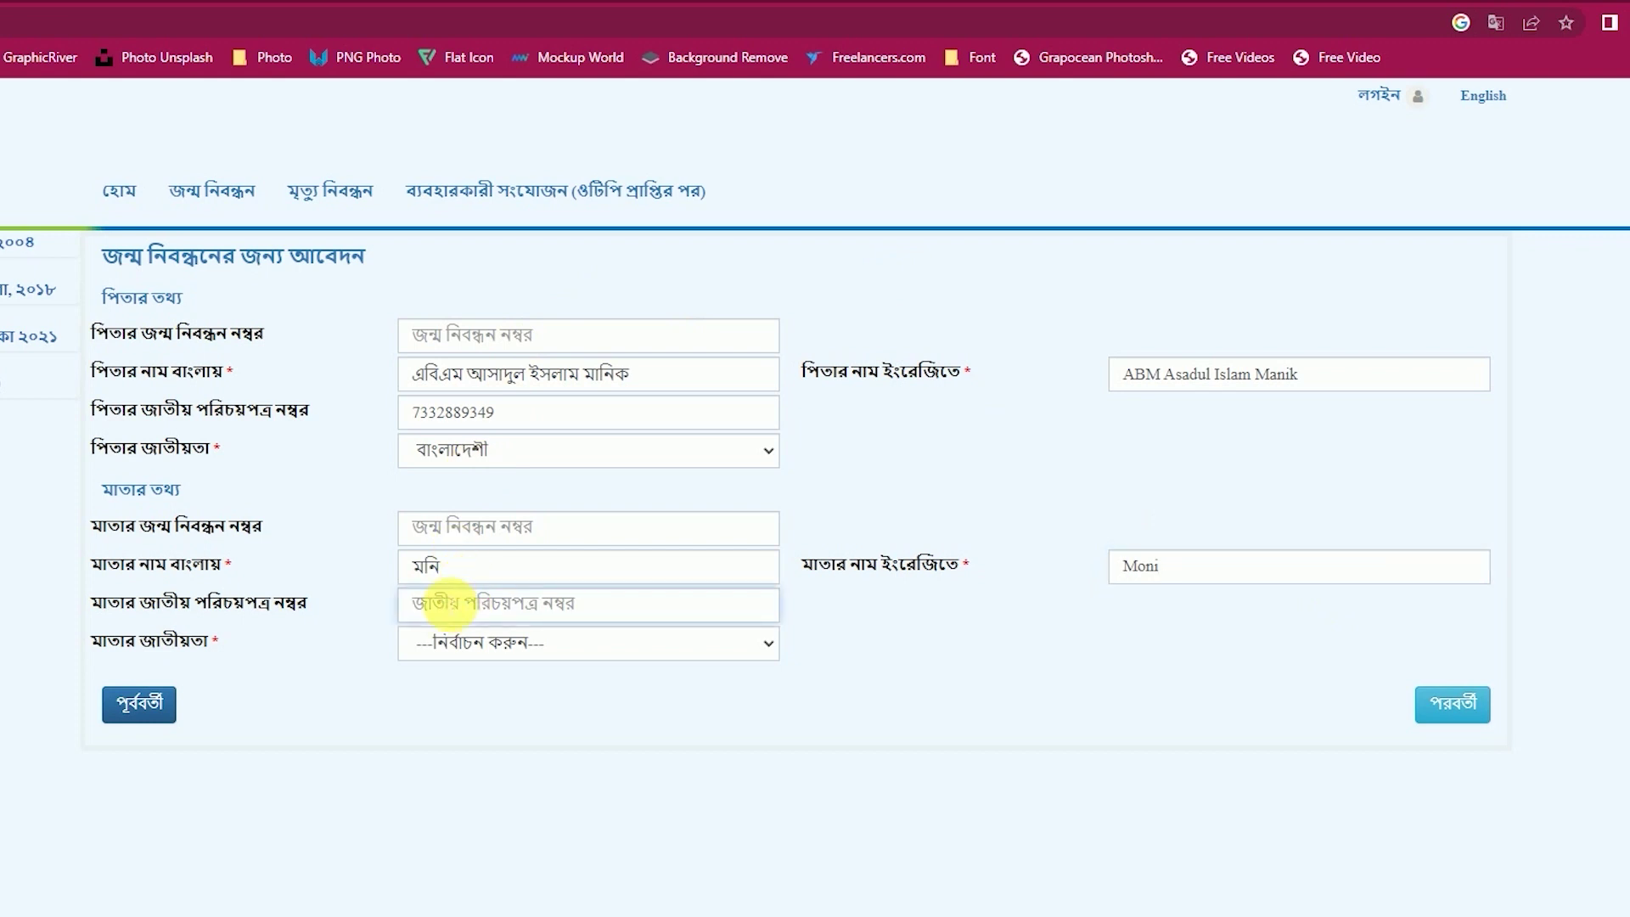
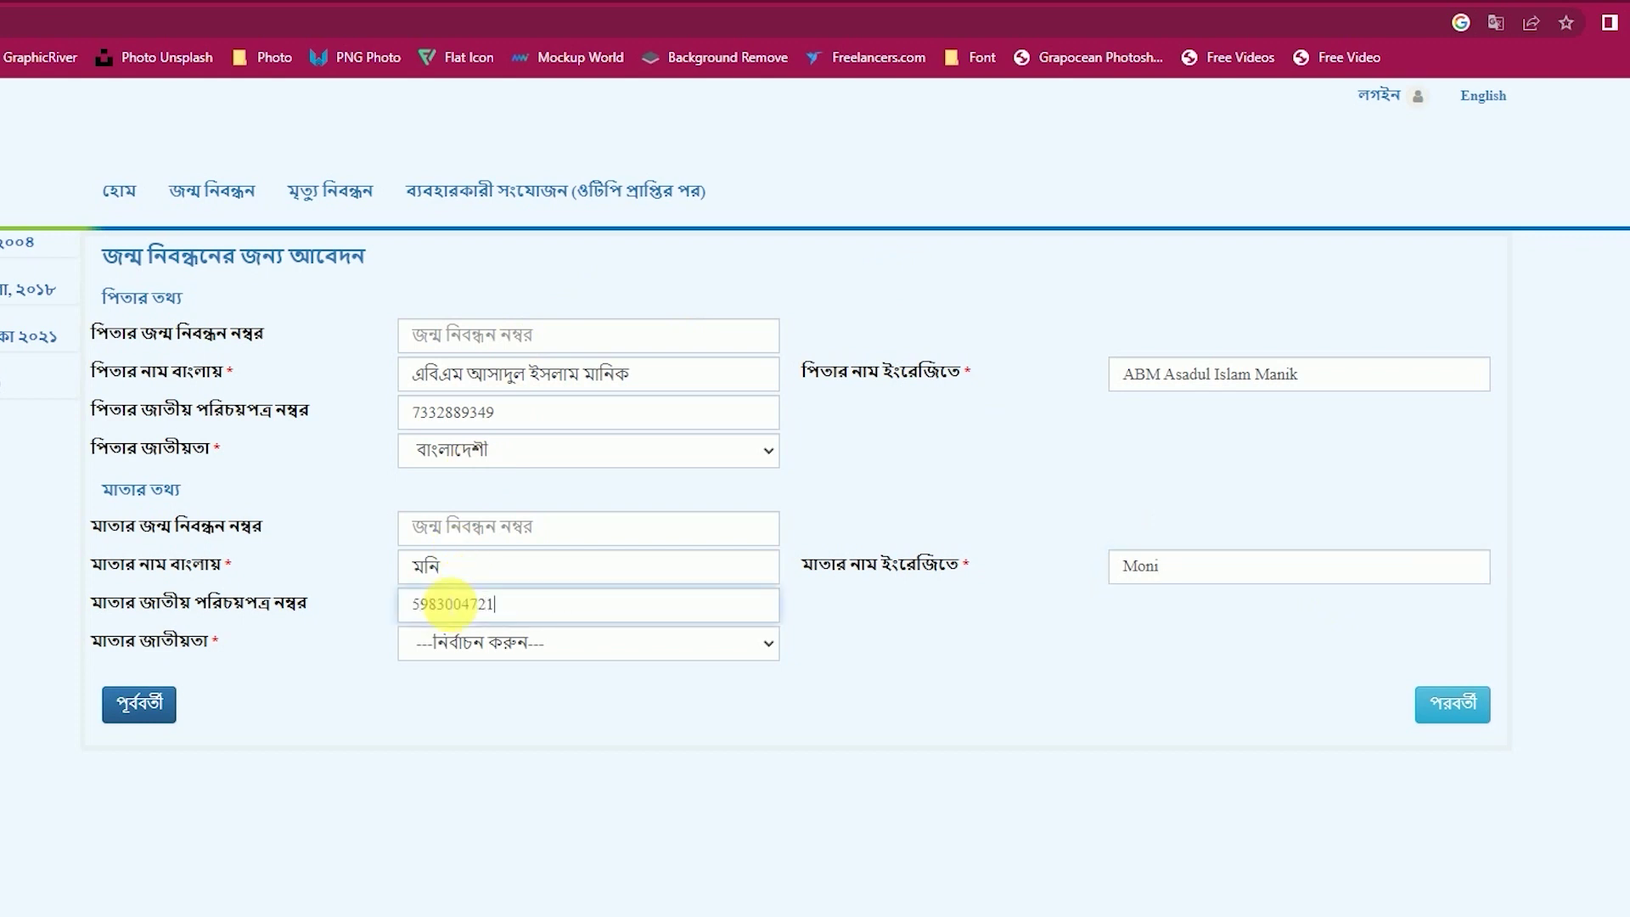
Set the mother's nationality to বাংলাদেশী and continue to the address section.
left_click(513, 647)
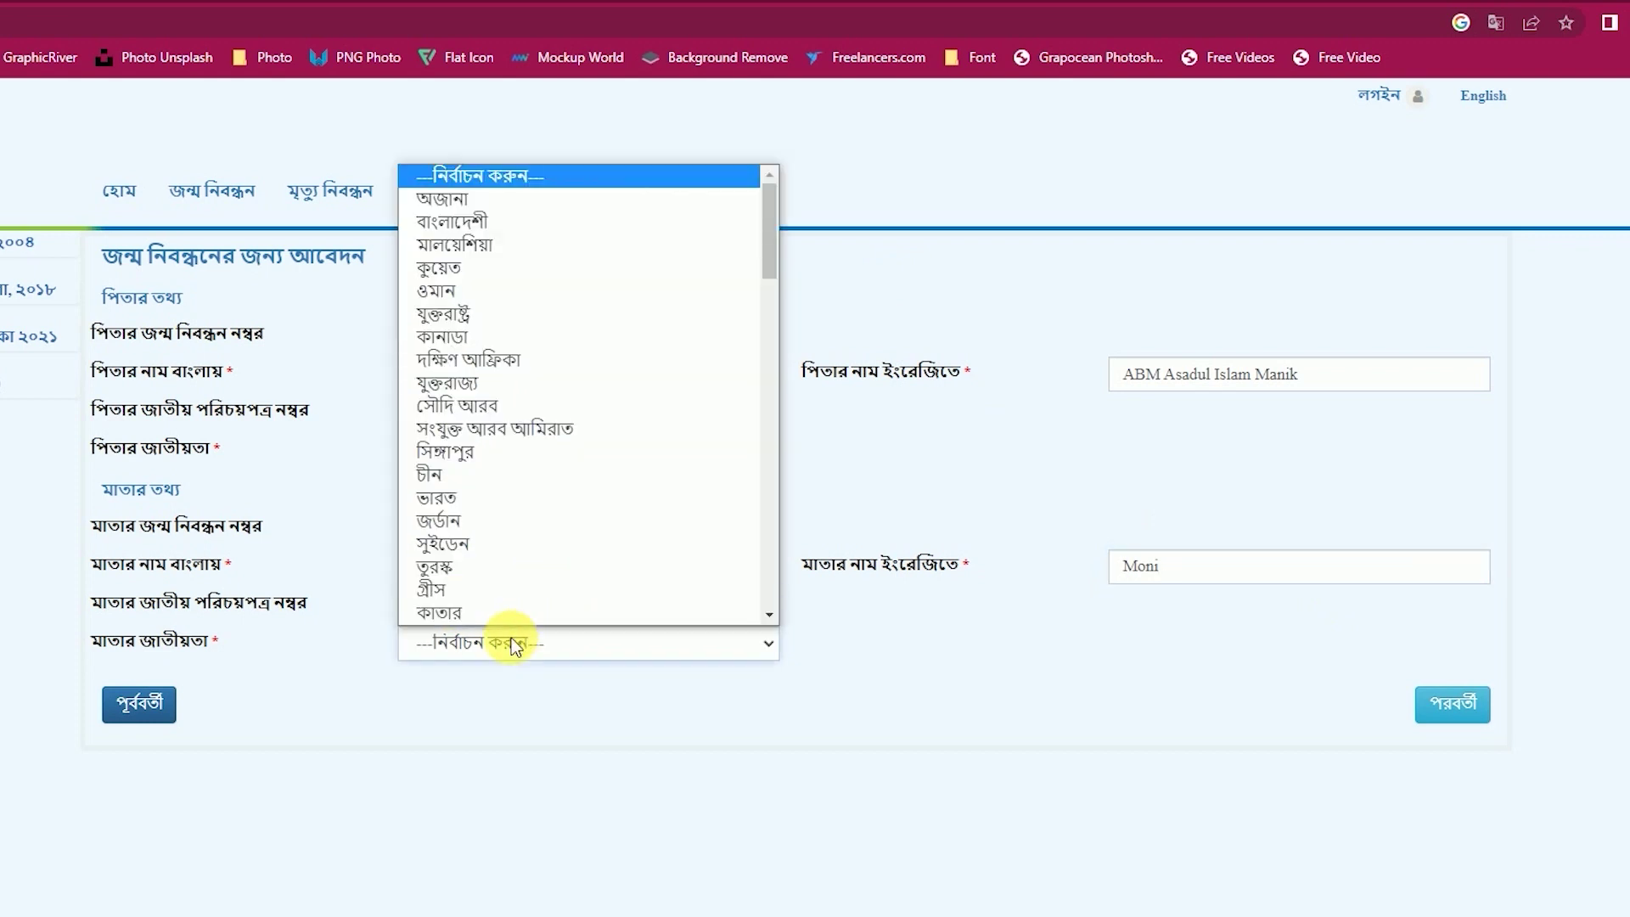
left_click(522, 246)
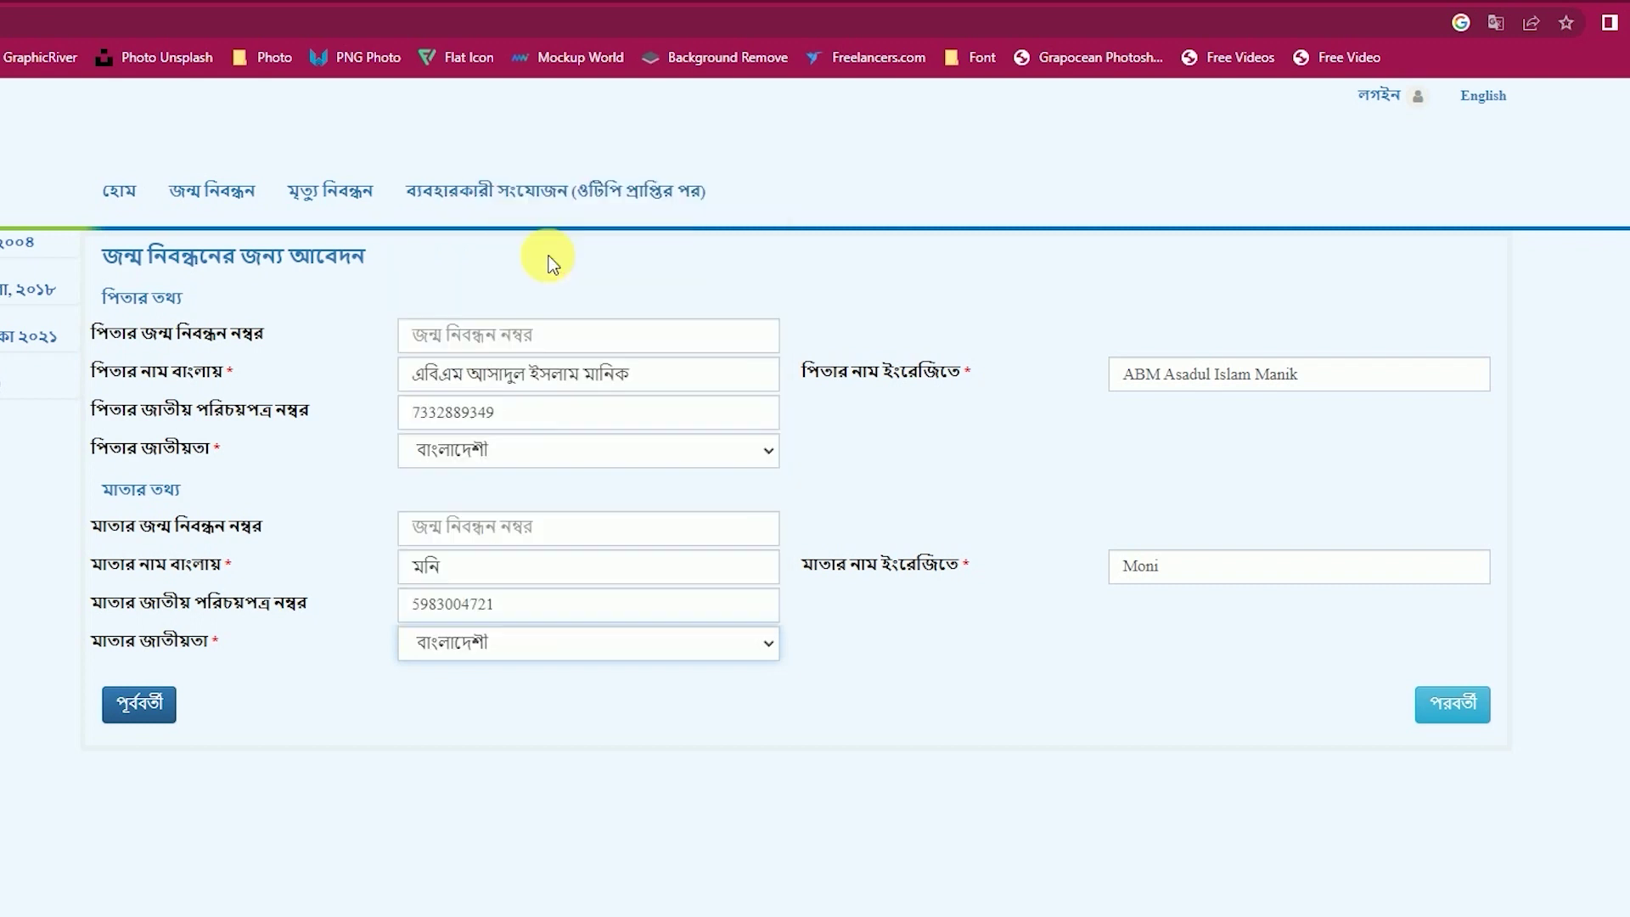
left_click(1471, 715)
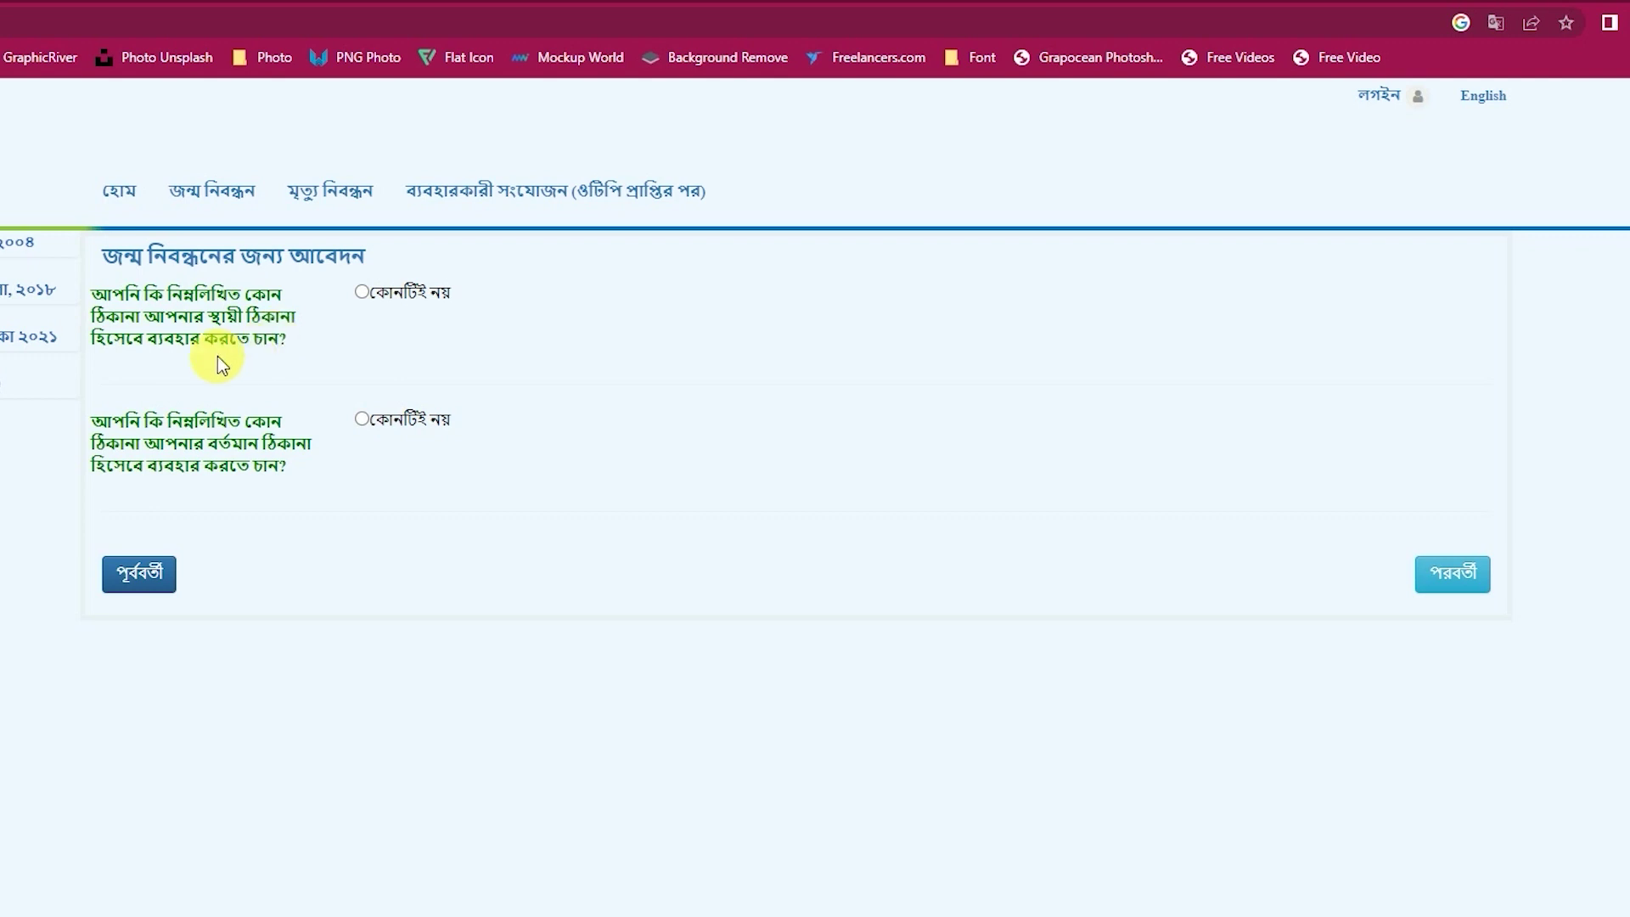
Answer কোনটিই নয় to both address questions and copy the birthplace address into the permanent address.
left_click(361, 292)
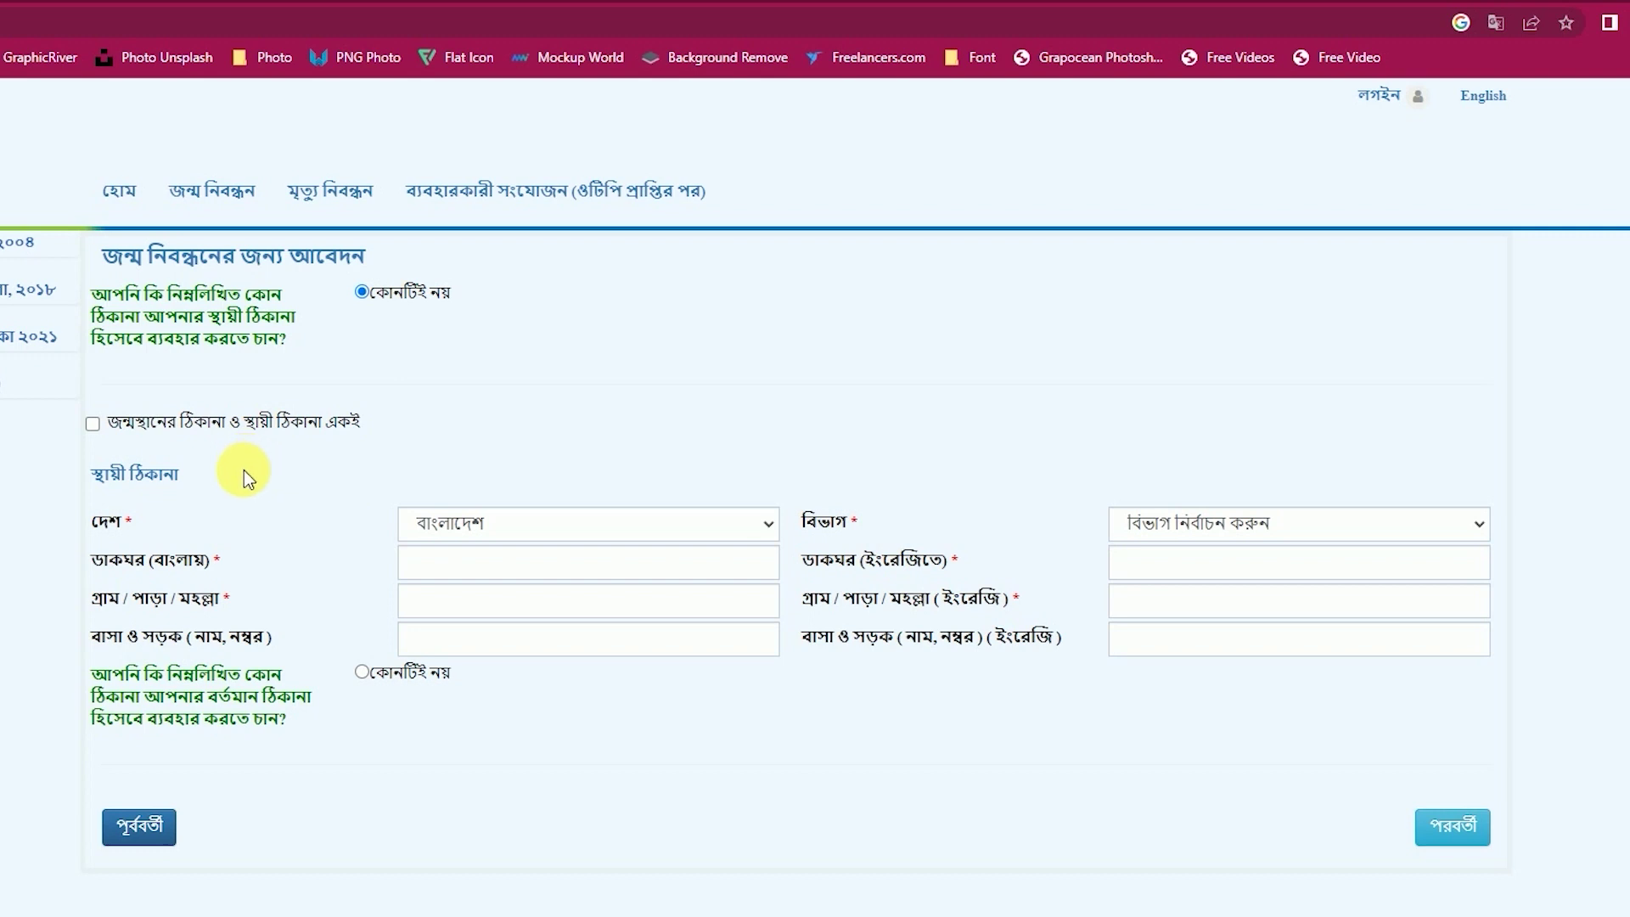
left_click(92, 423)
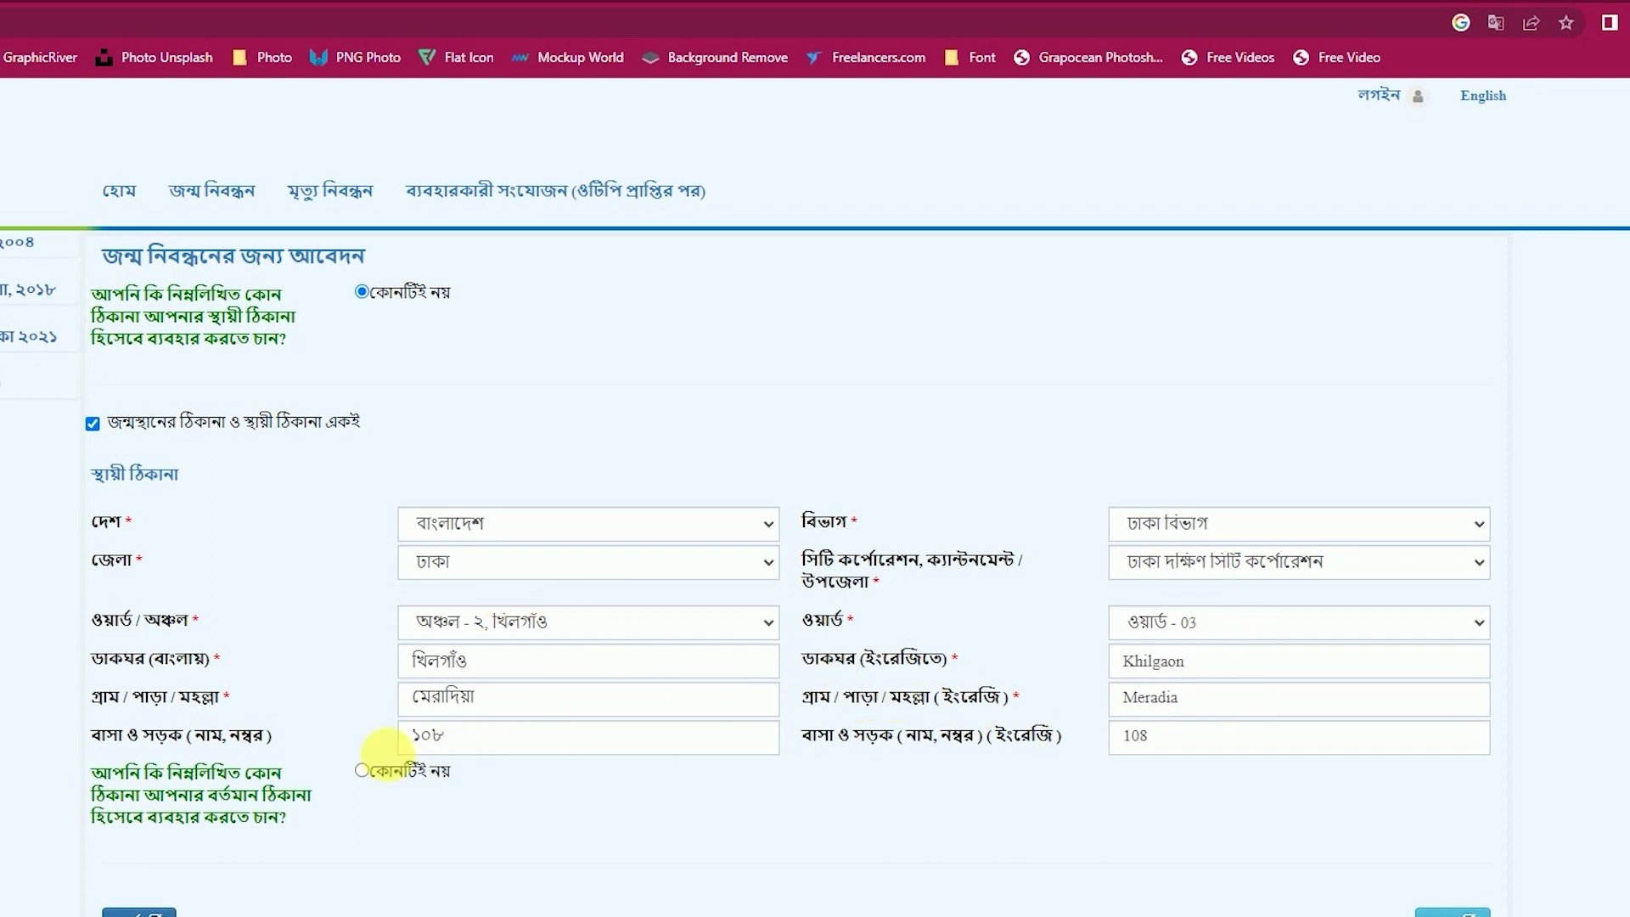
left_click(360, 771)
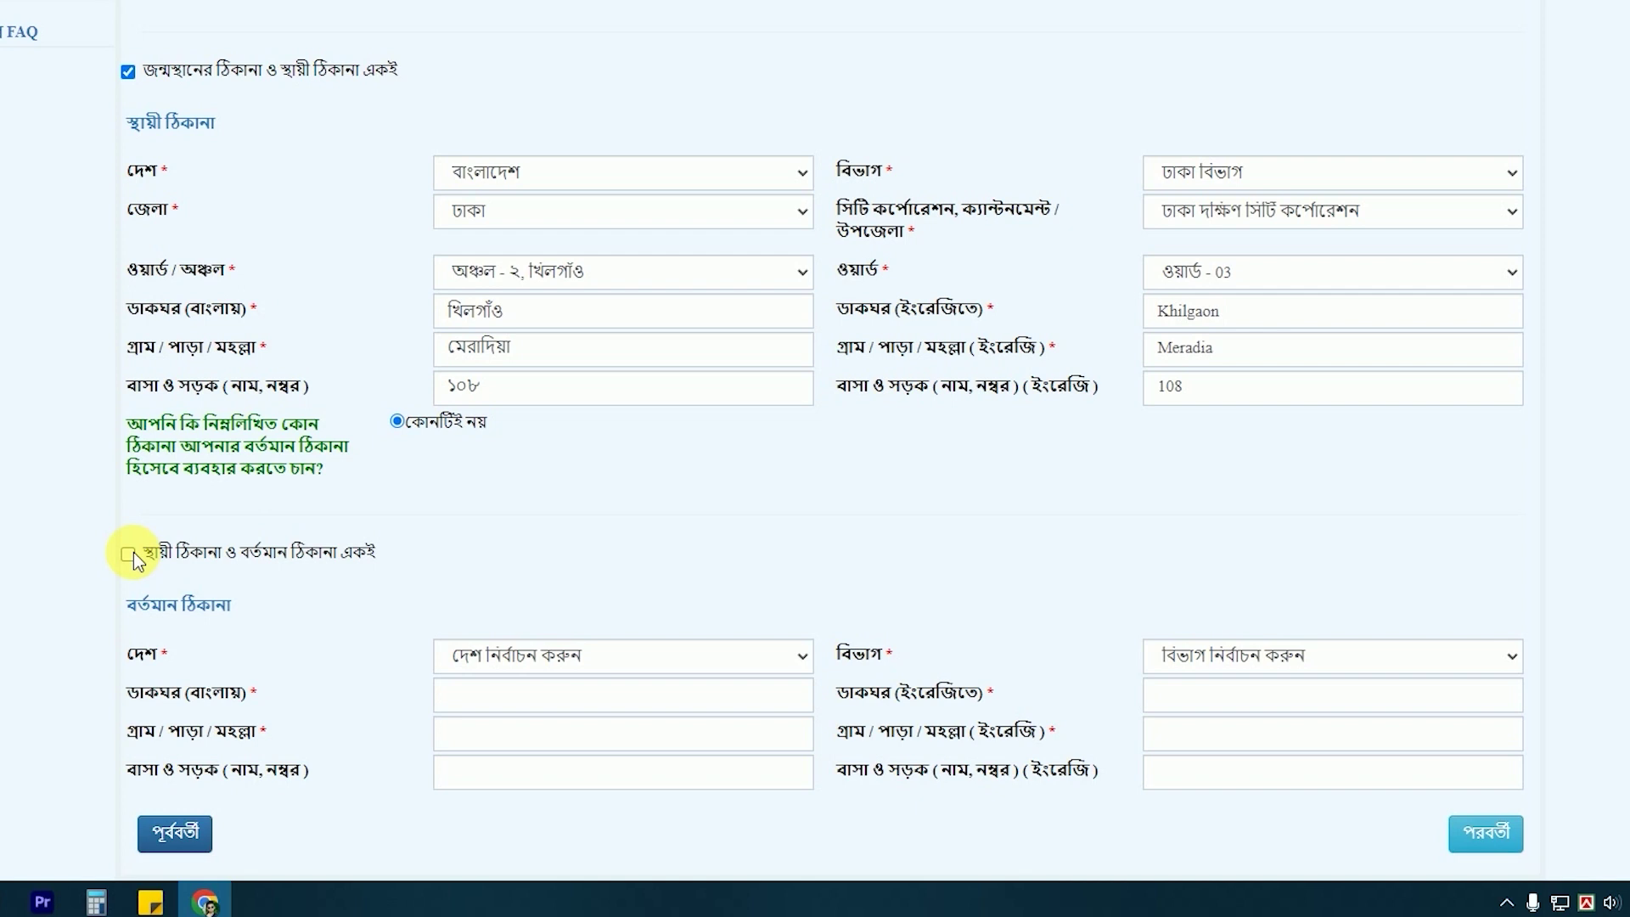
left_click(128, 554)
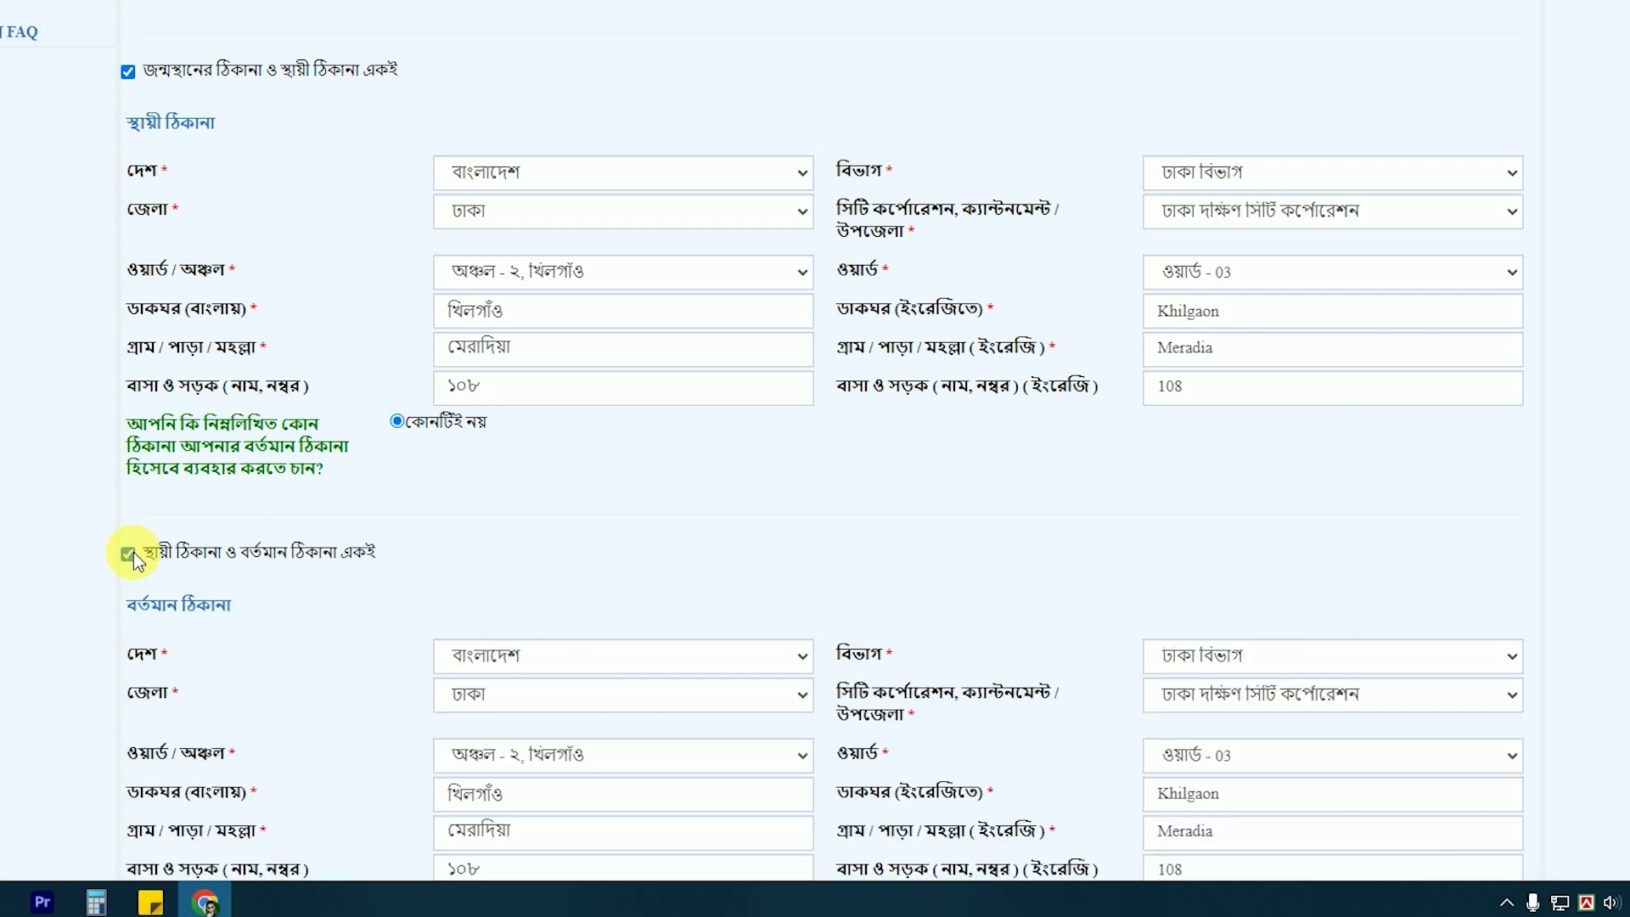
scroll(140, 471, "down", 1)
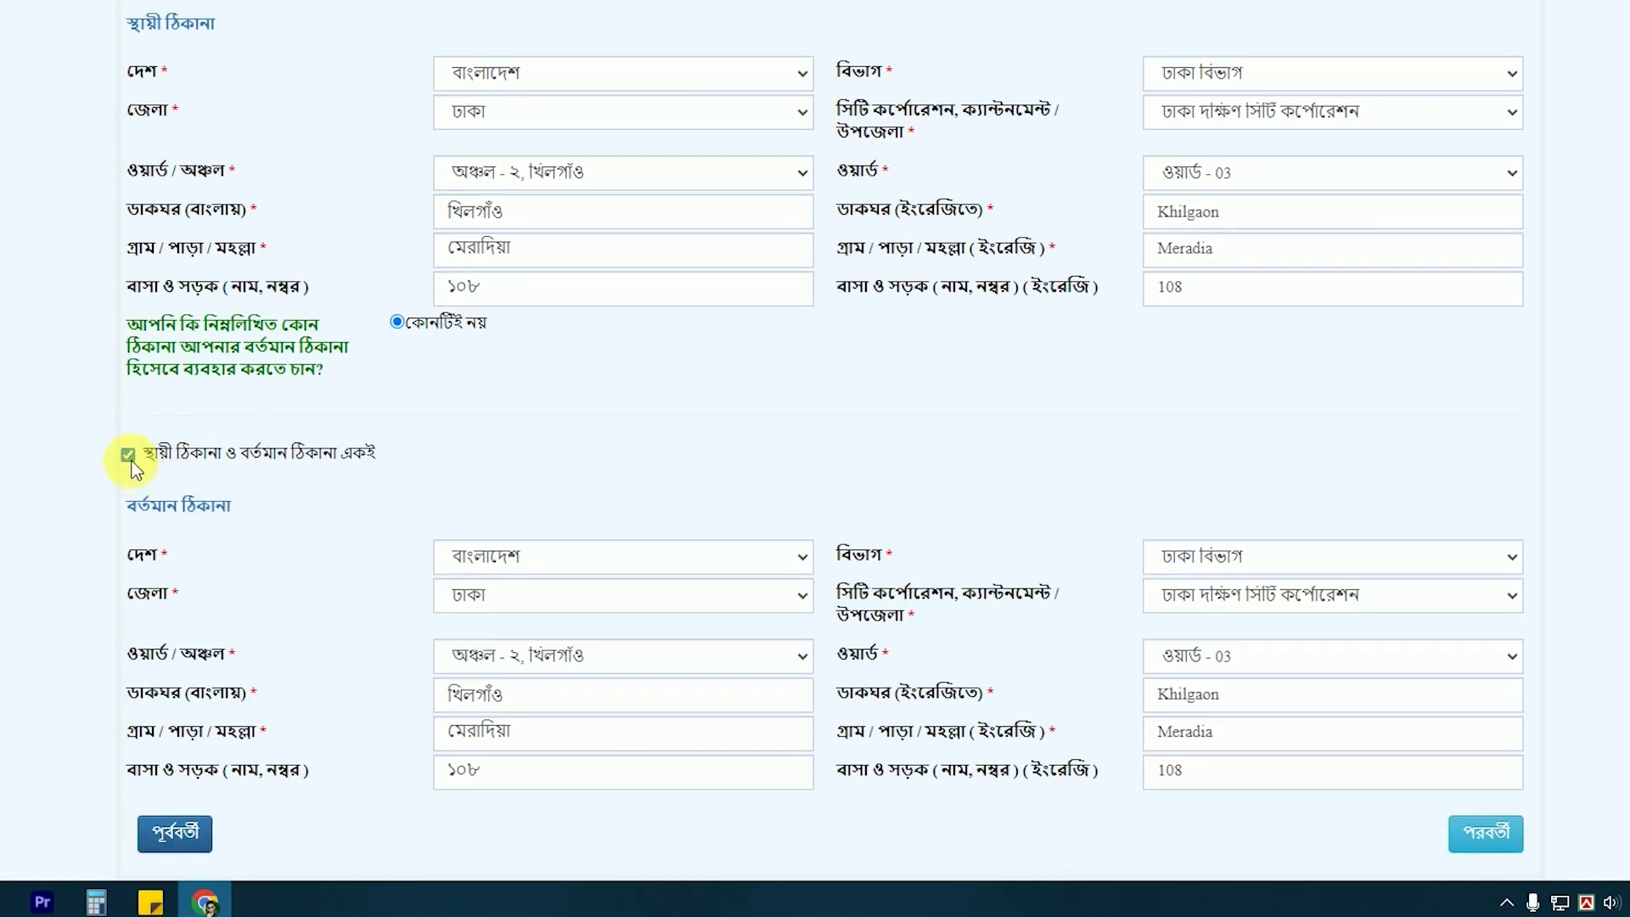
left_click(128, 455)
scroll(140, 463, "up", 1)
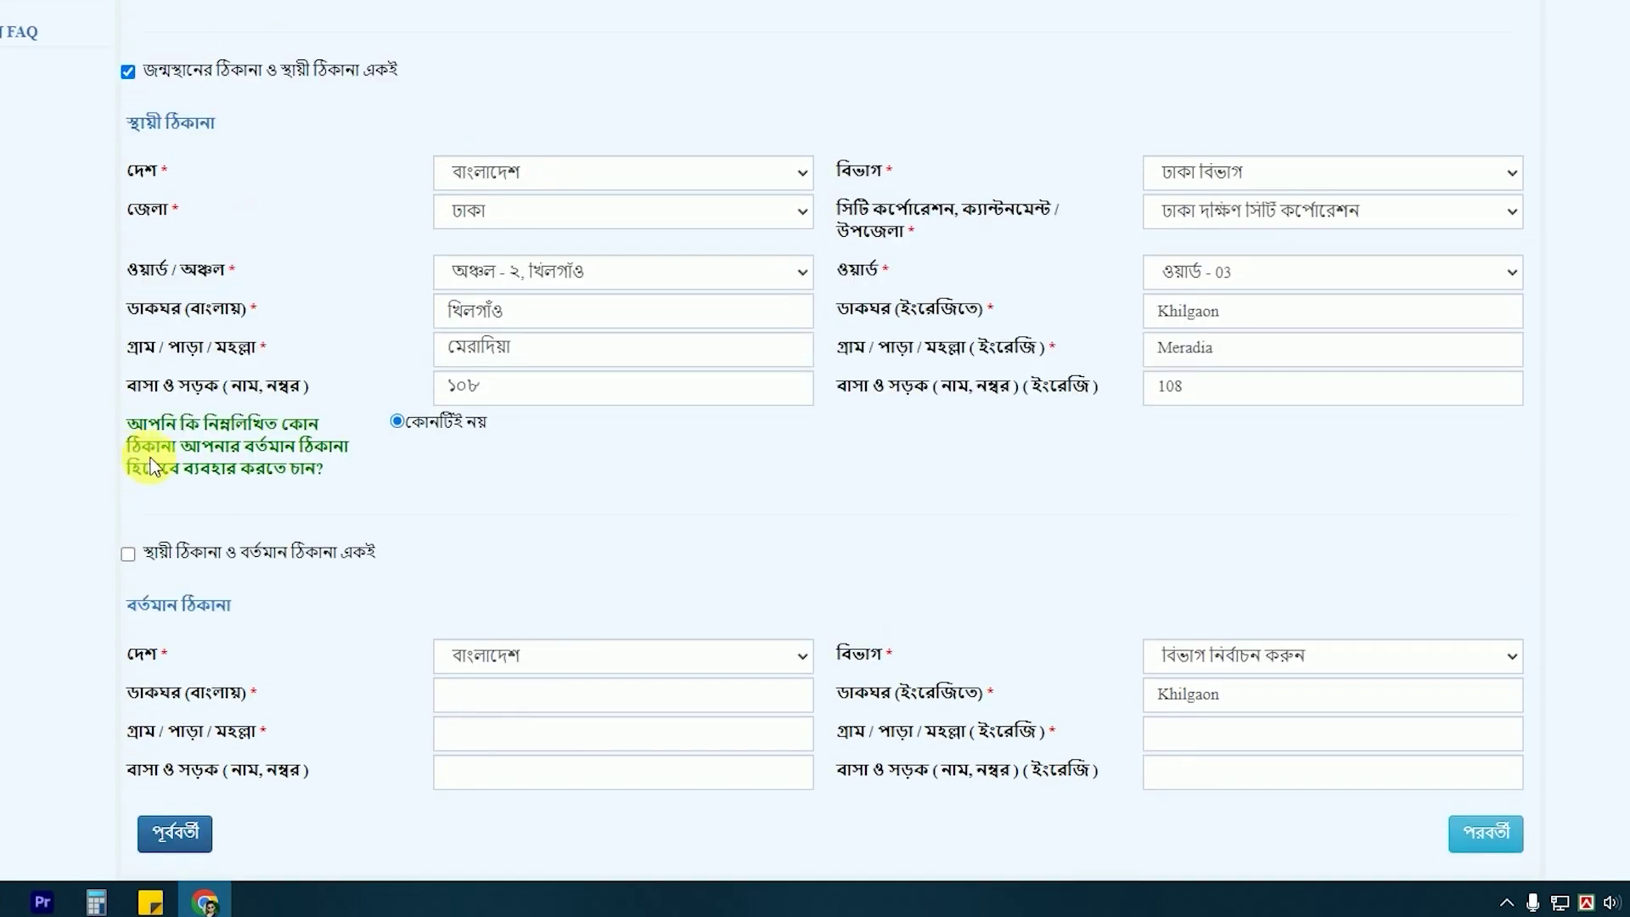
Try ঢাকা বিভাগ and মানিকগঞ্জ for the present address, then make it match the permanent address and continue.
left_click(1248, 667)
left_click(1235, 511)
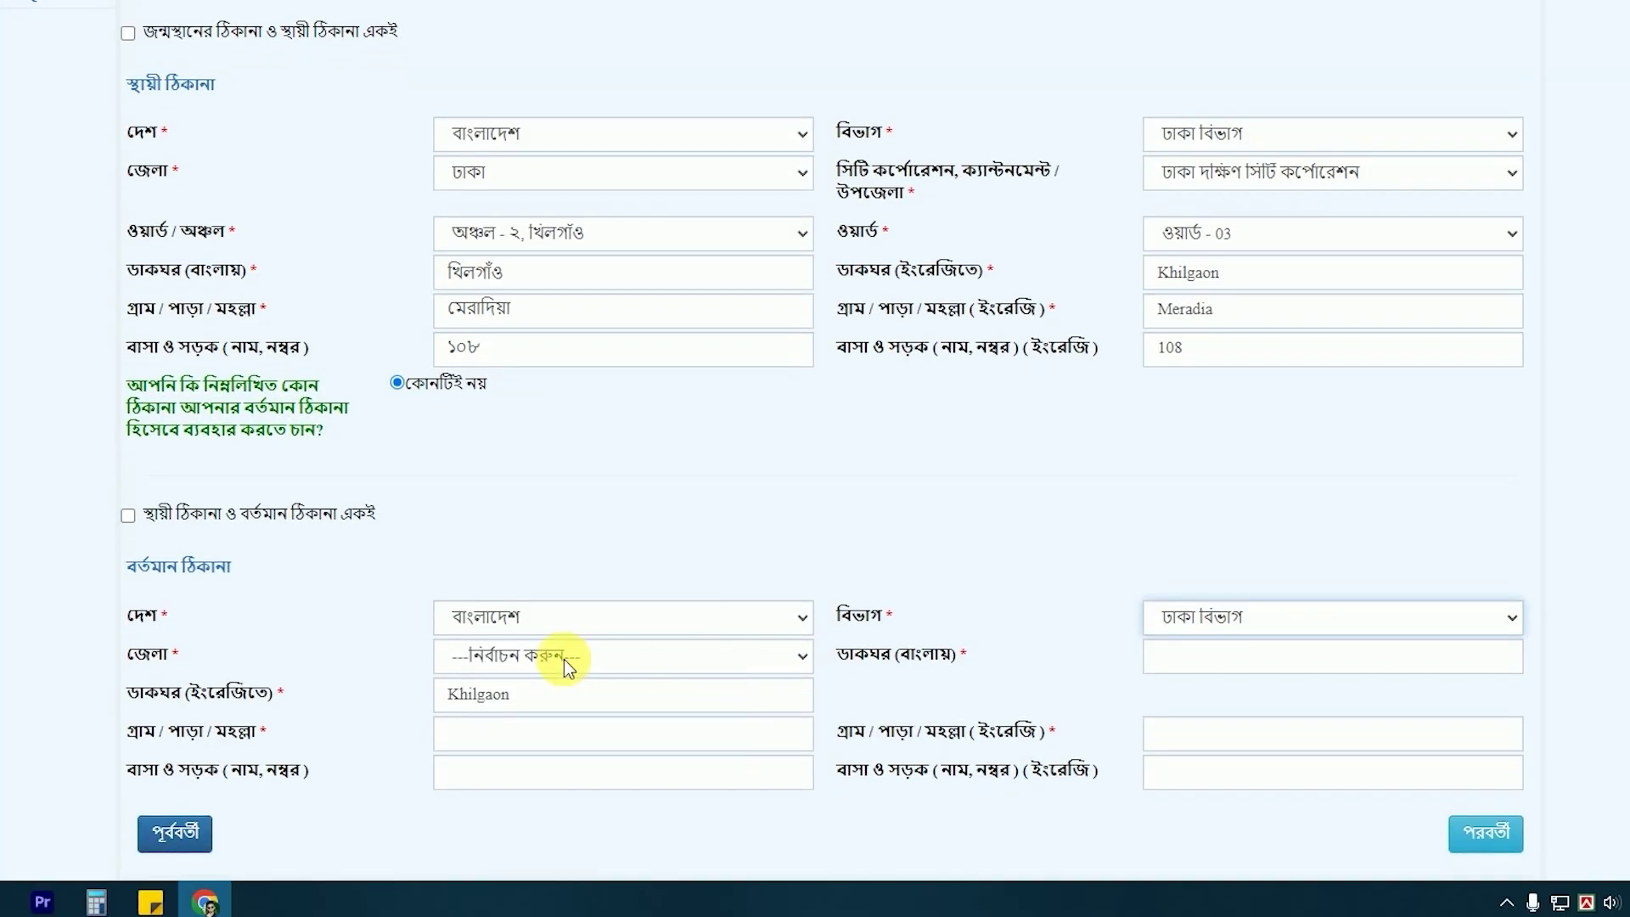
left_click(564, 659)
left_click(522, 492)
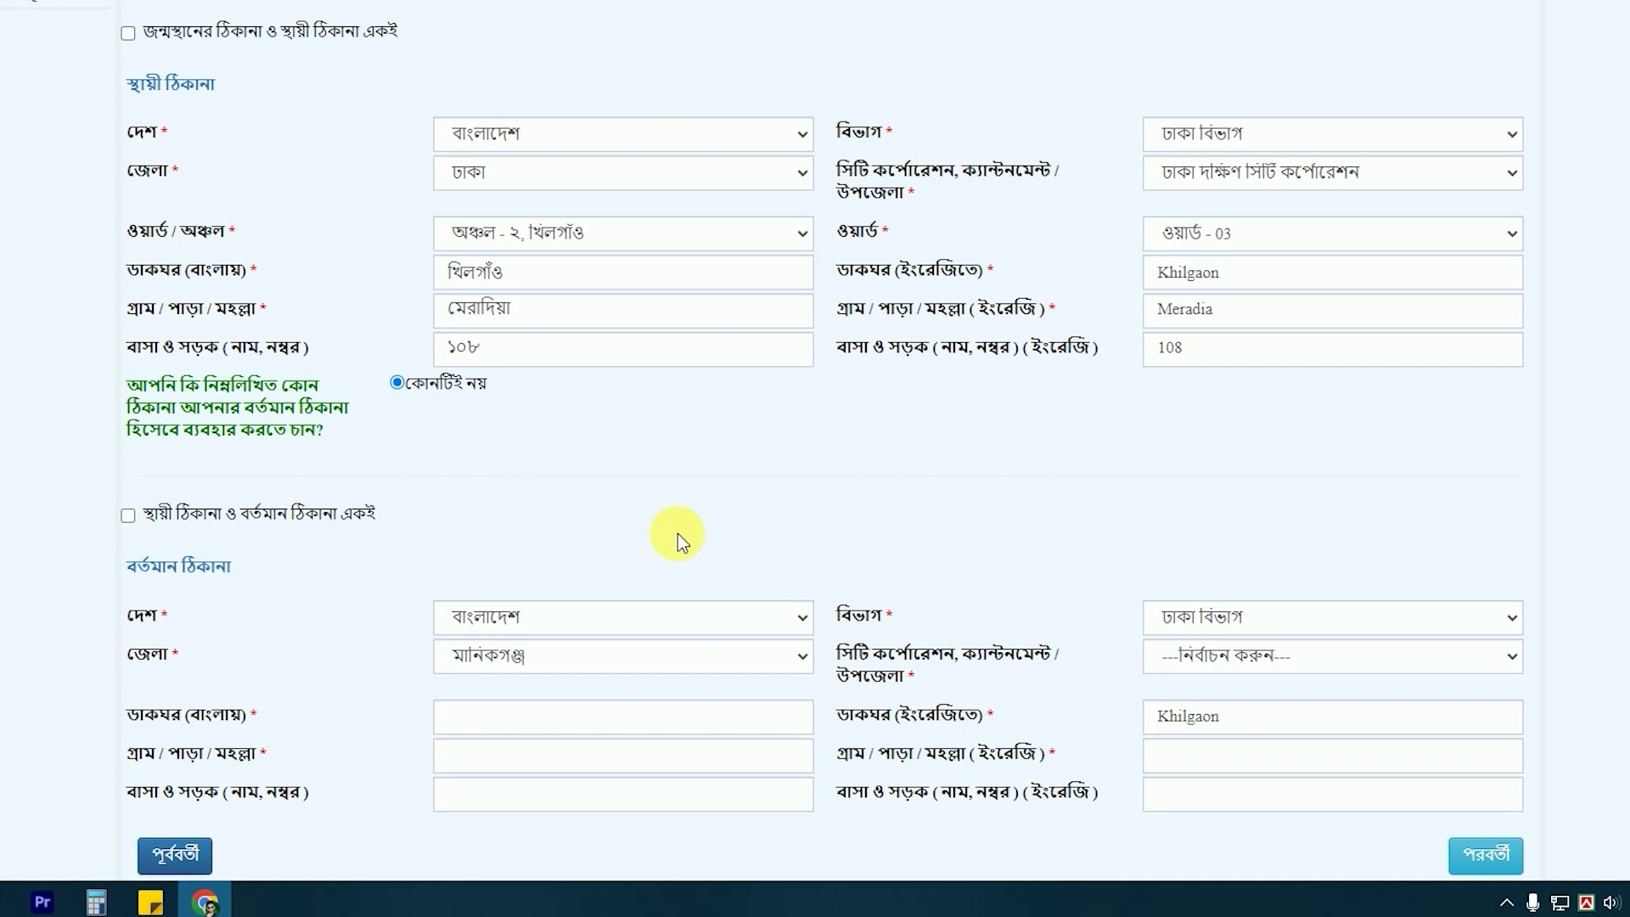
left_click(128, 514)
scroll(765, 575, "down", 1)
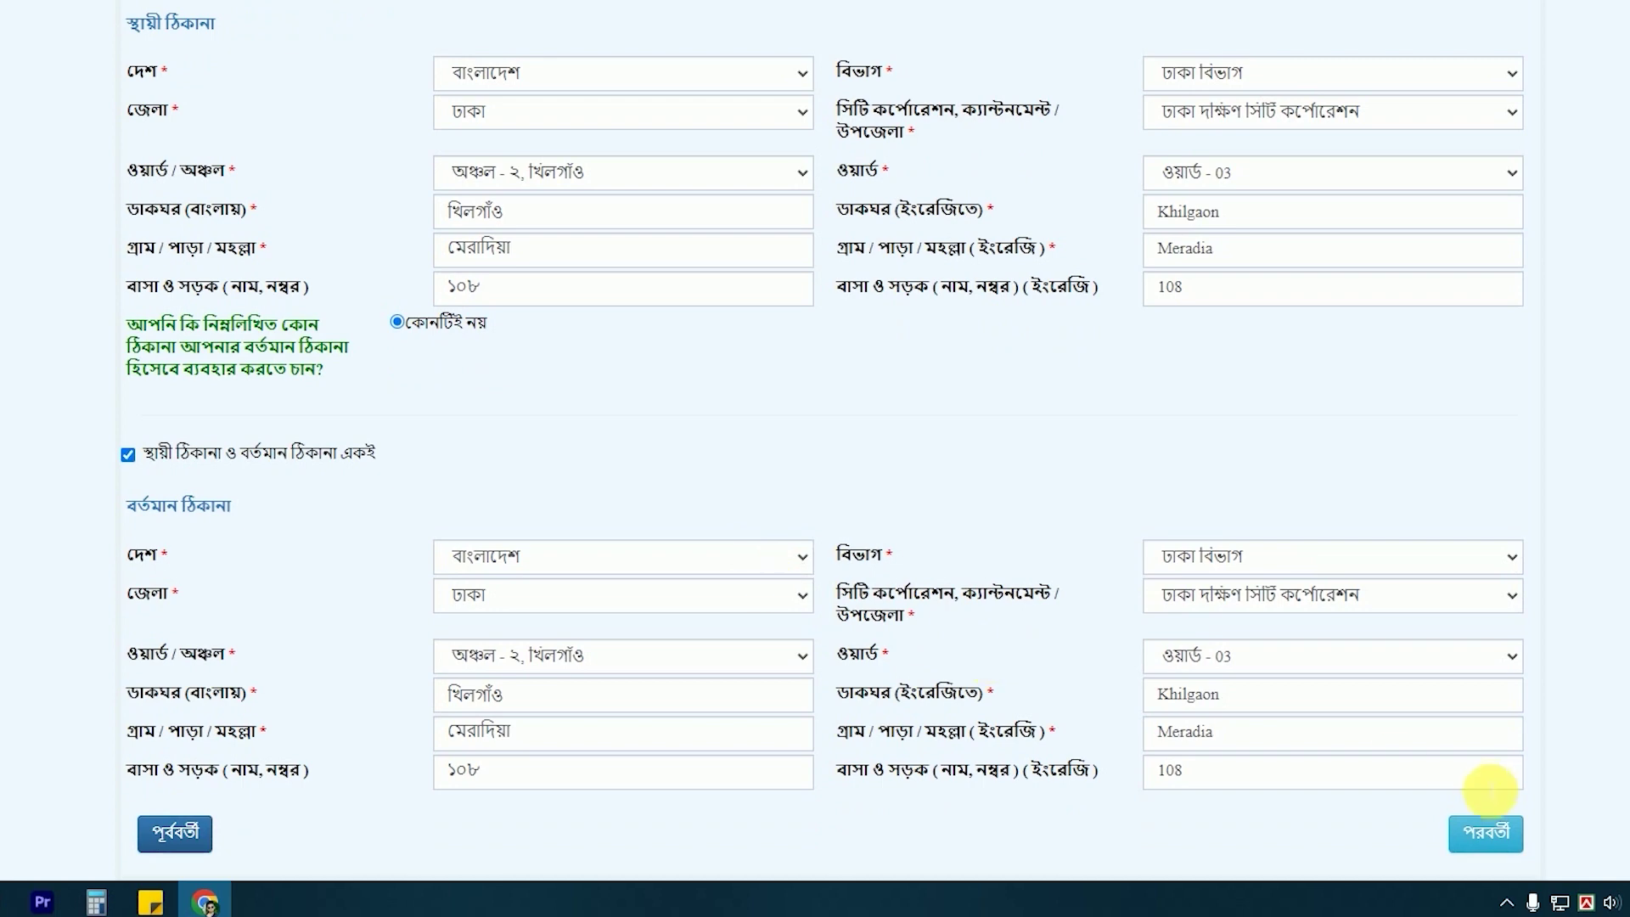
left_click(1494, 835)
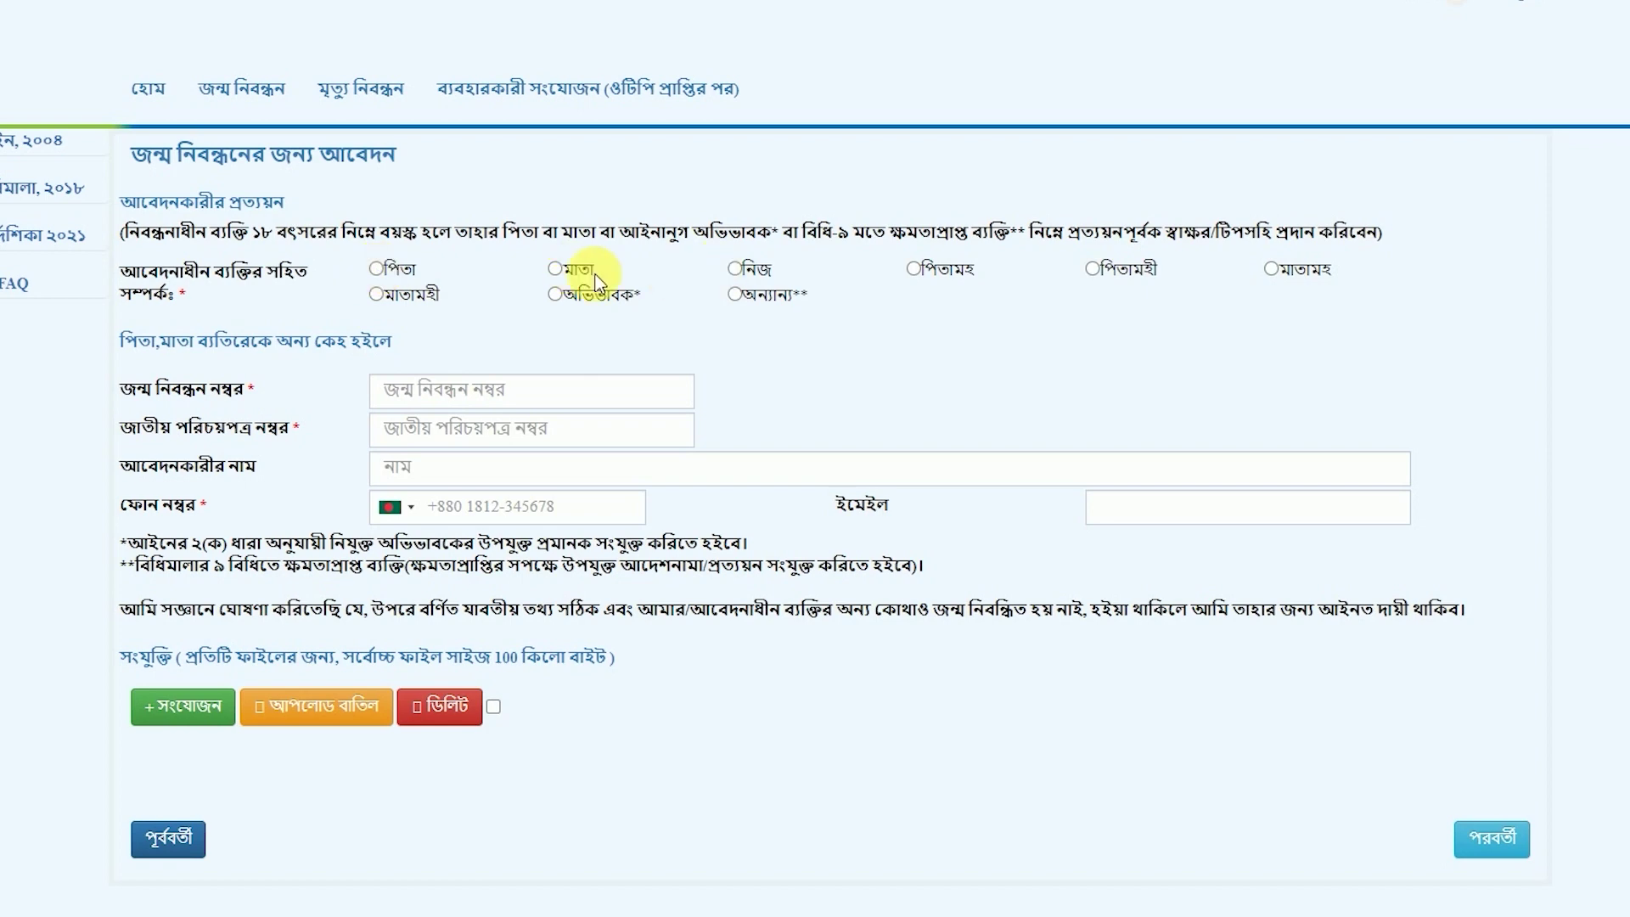
Select পিতা as the applicant's relationship and enter the applicant's mobile number after +880.
left_click(376, 269)
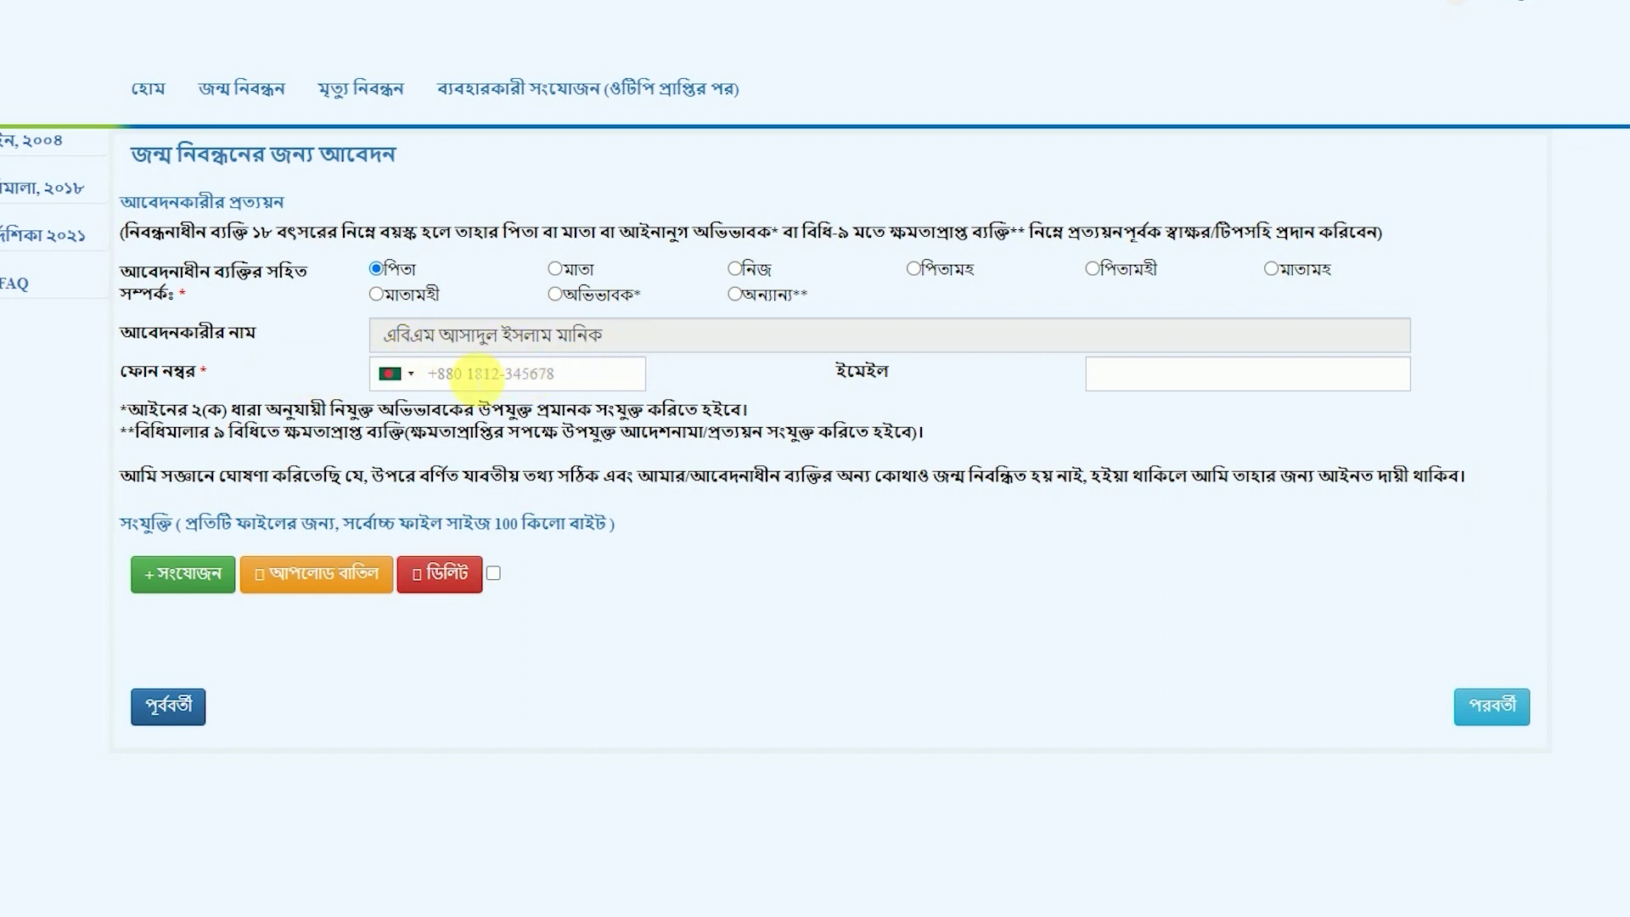
left_click(478, 376)
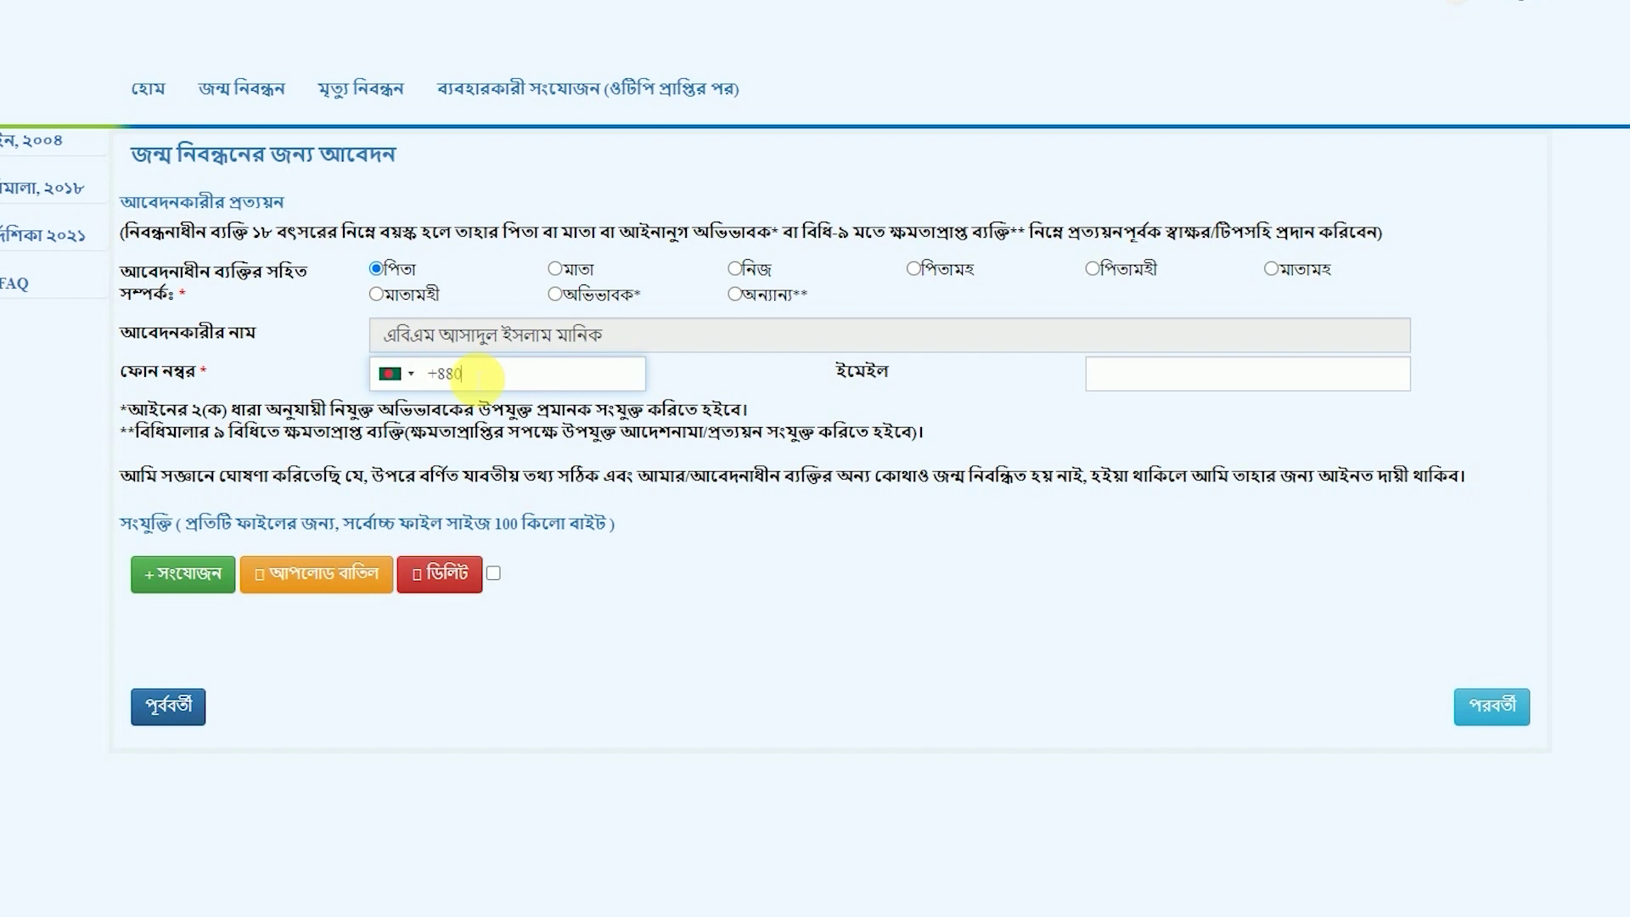
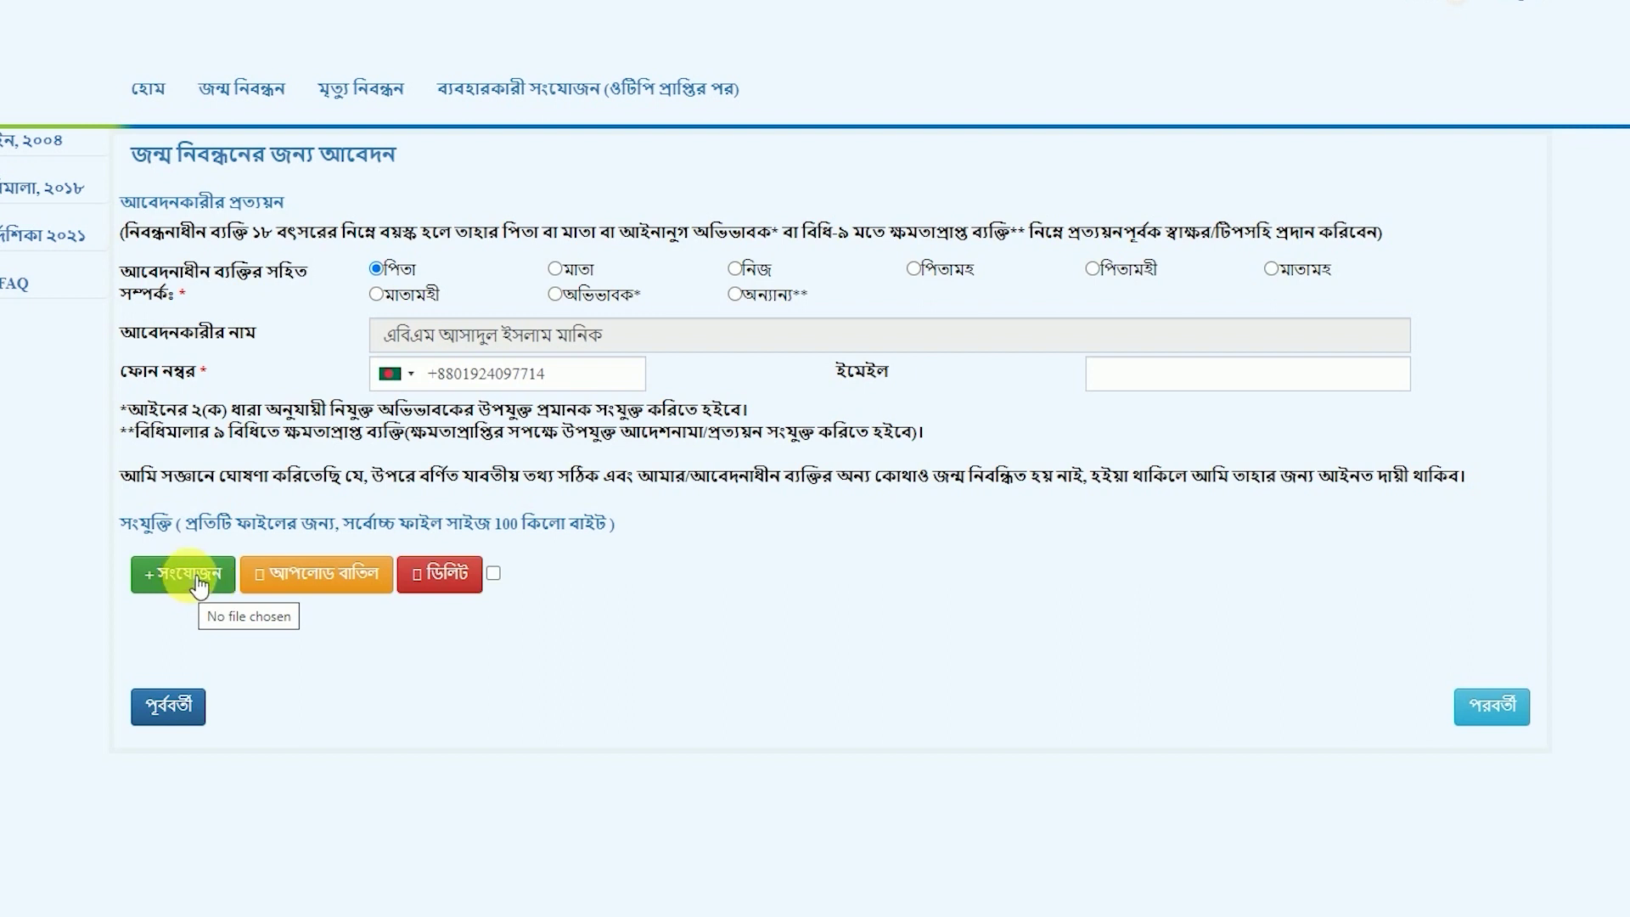
Attach the tika card image as the hospital or clinic certificate and upload it.
left_click(197, 582)
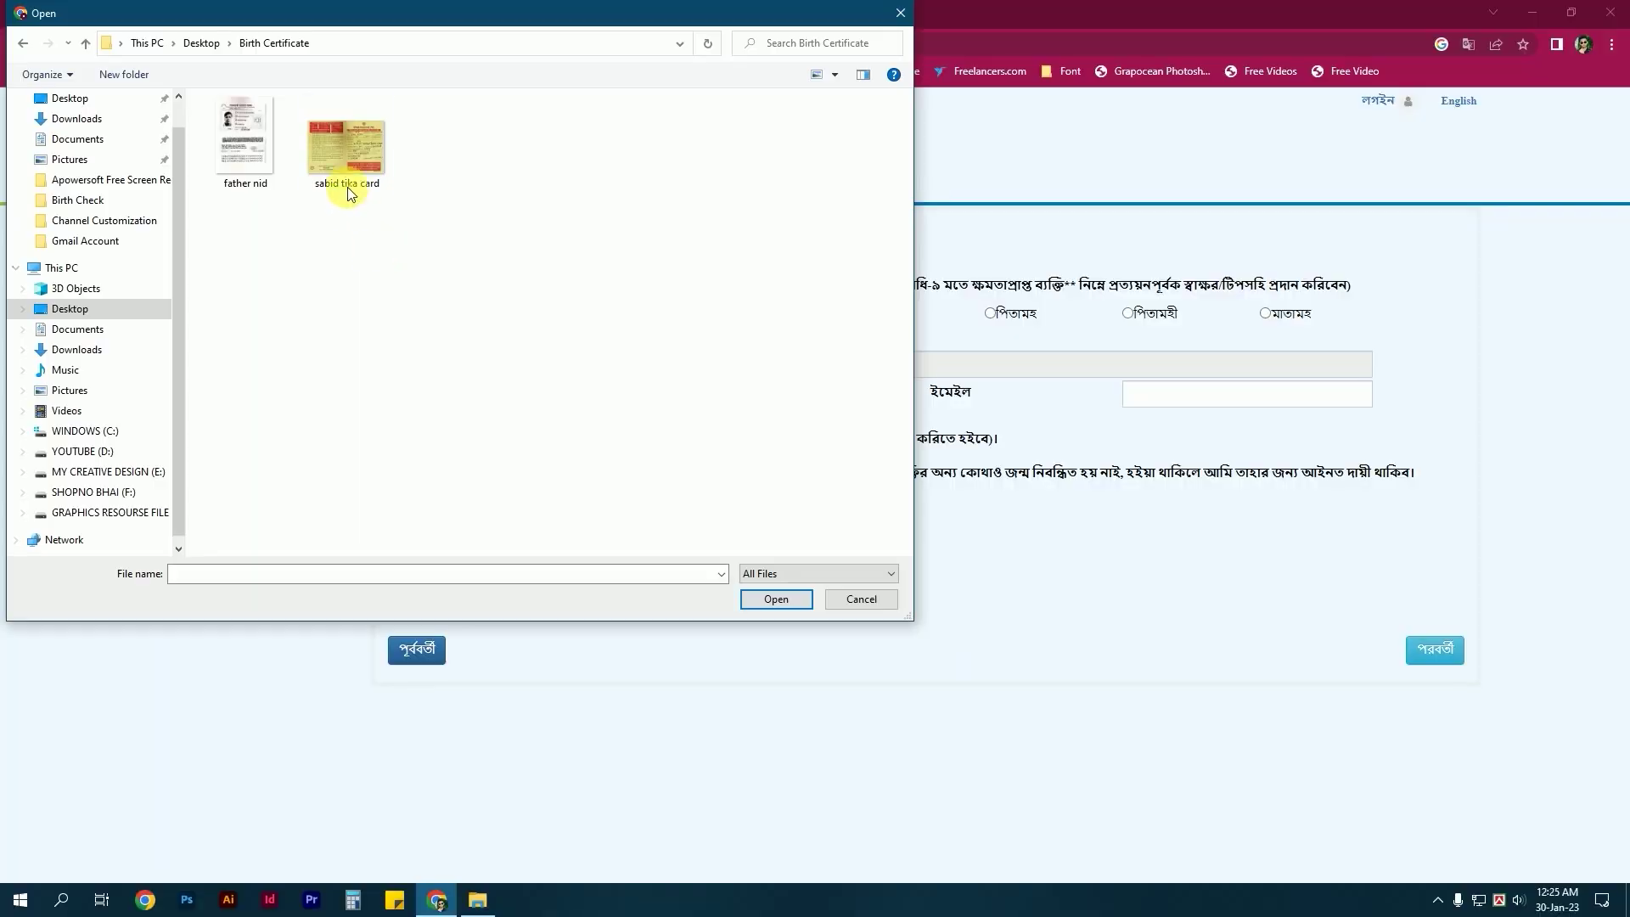
left_click(343, 168)
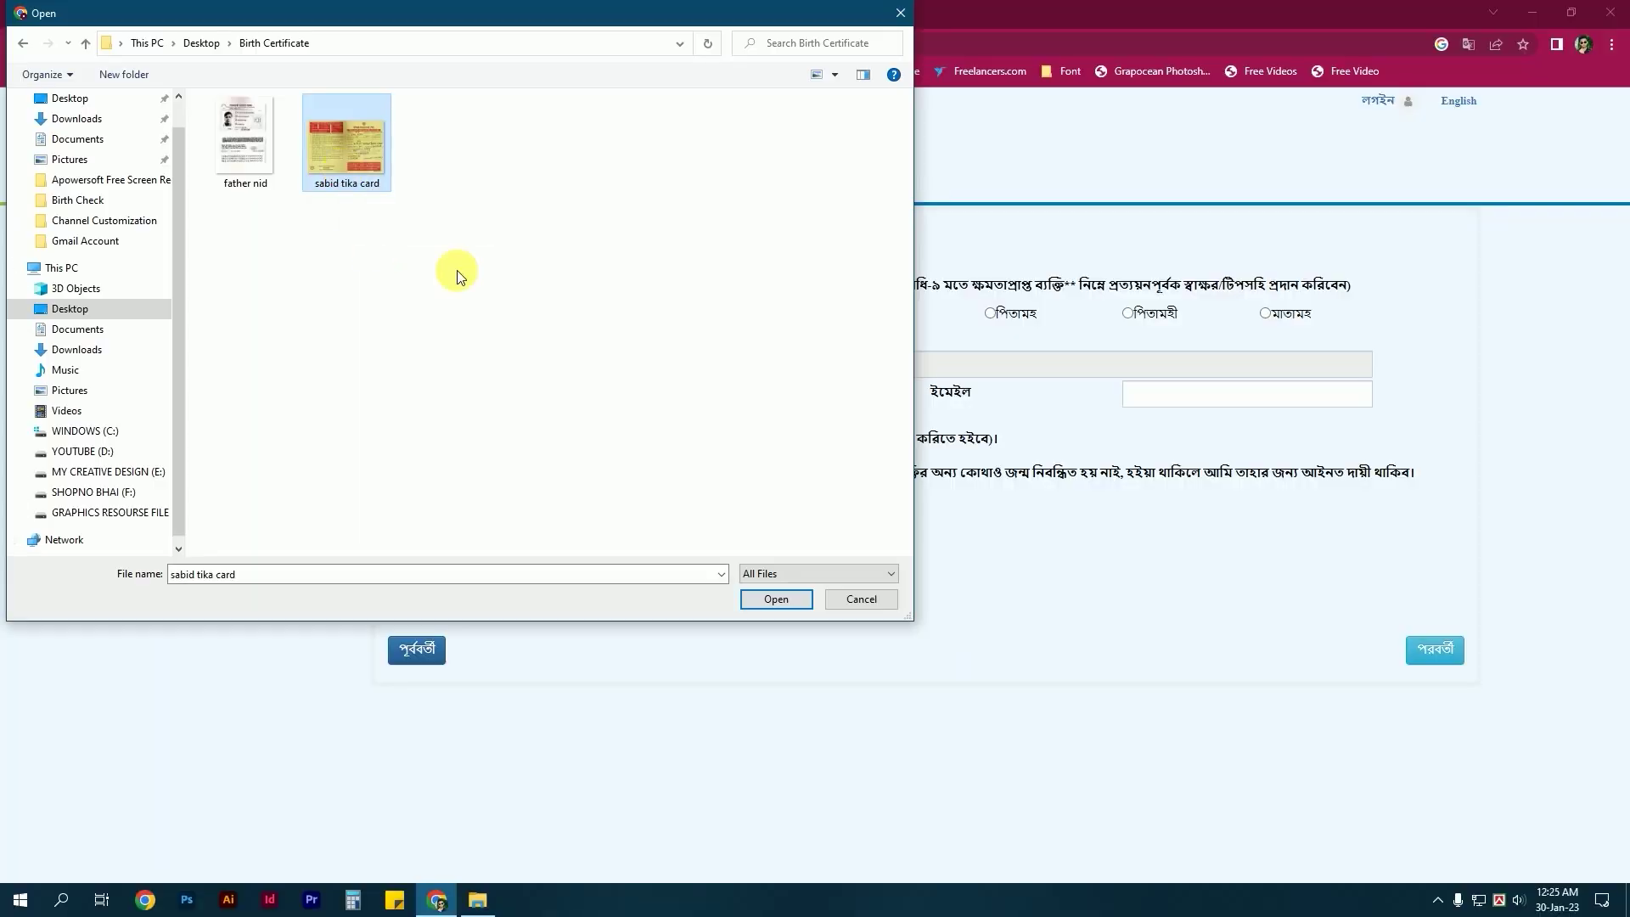
left_click(775, 599)
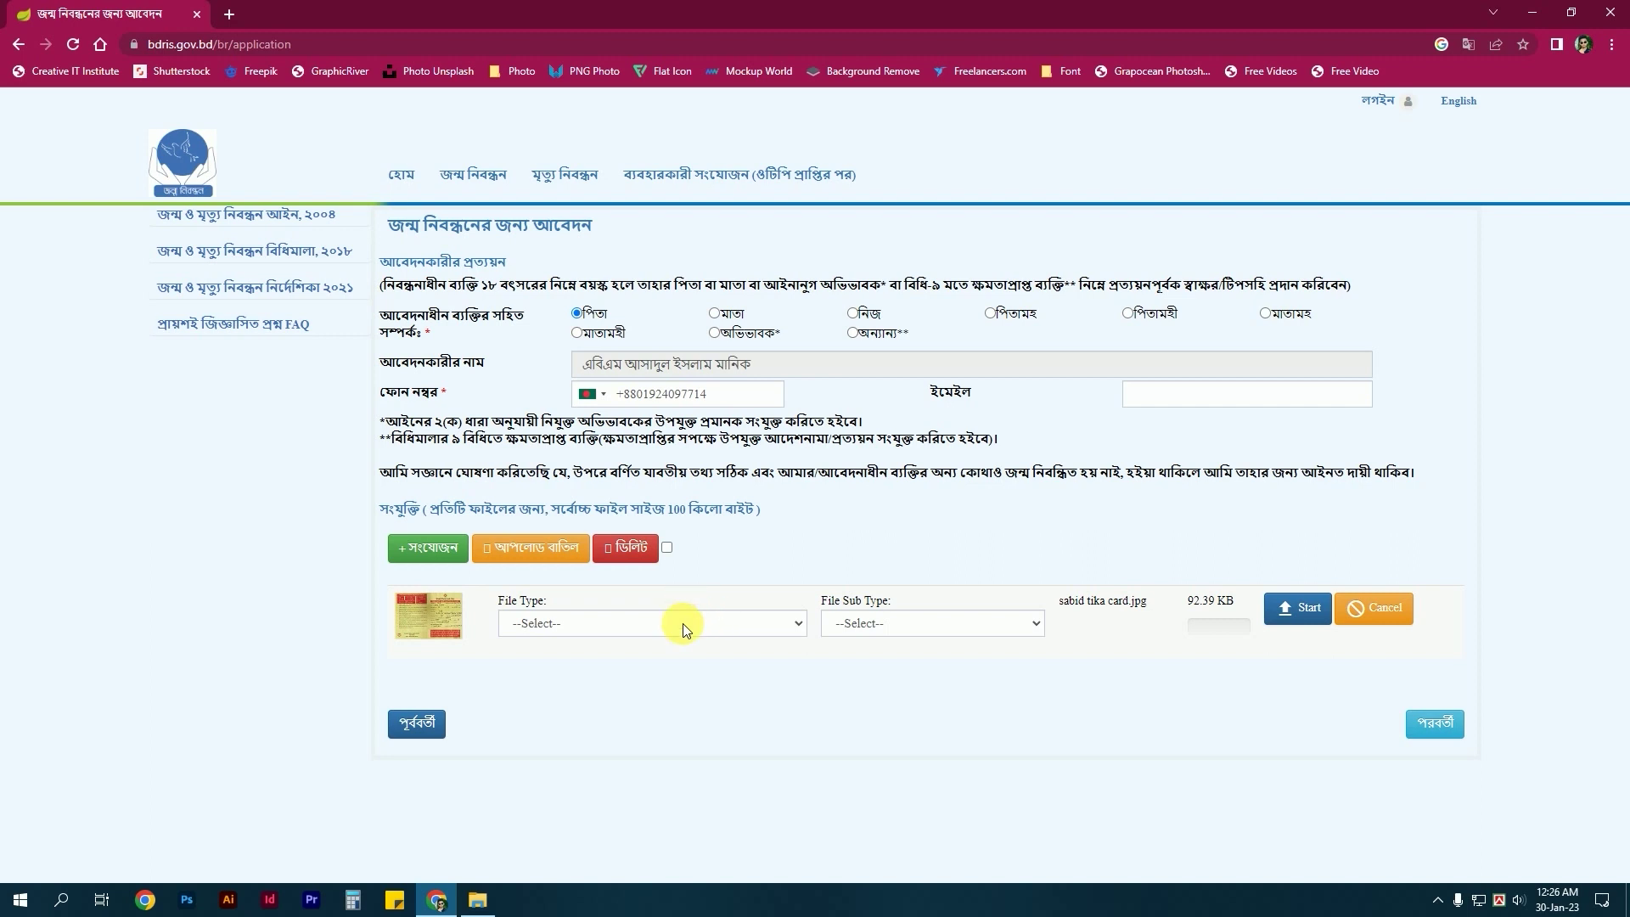
left_click(683, 623)
left_click(615, 660)
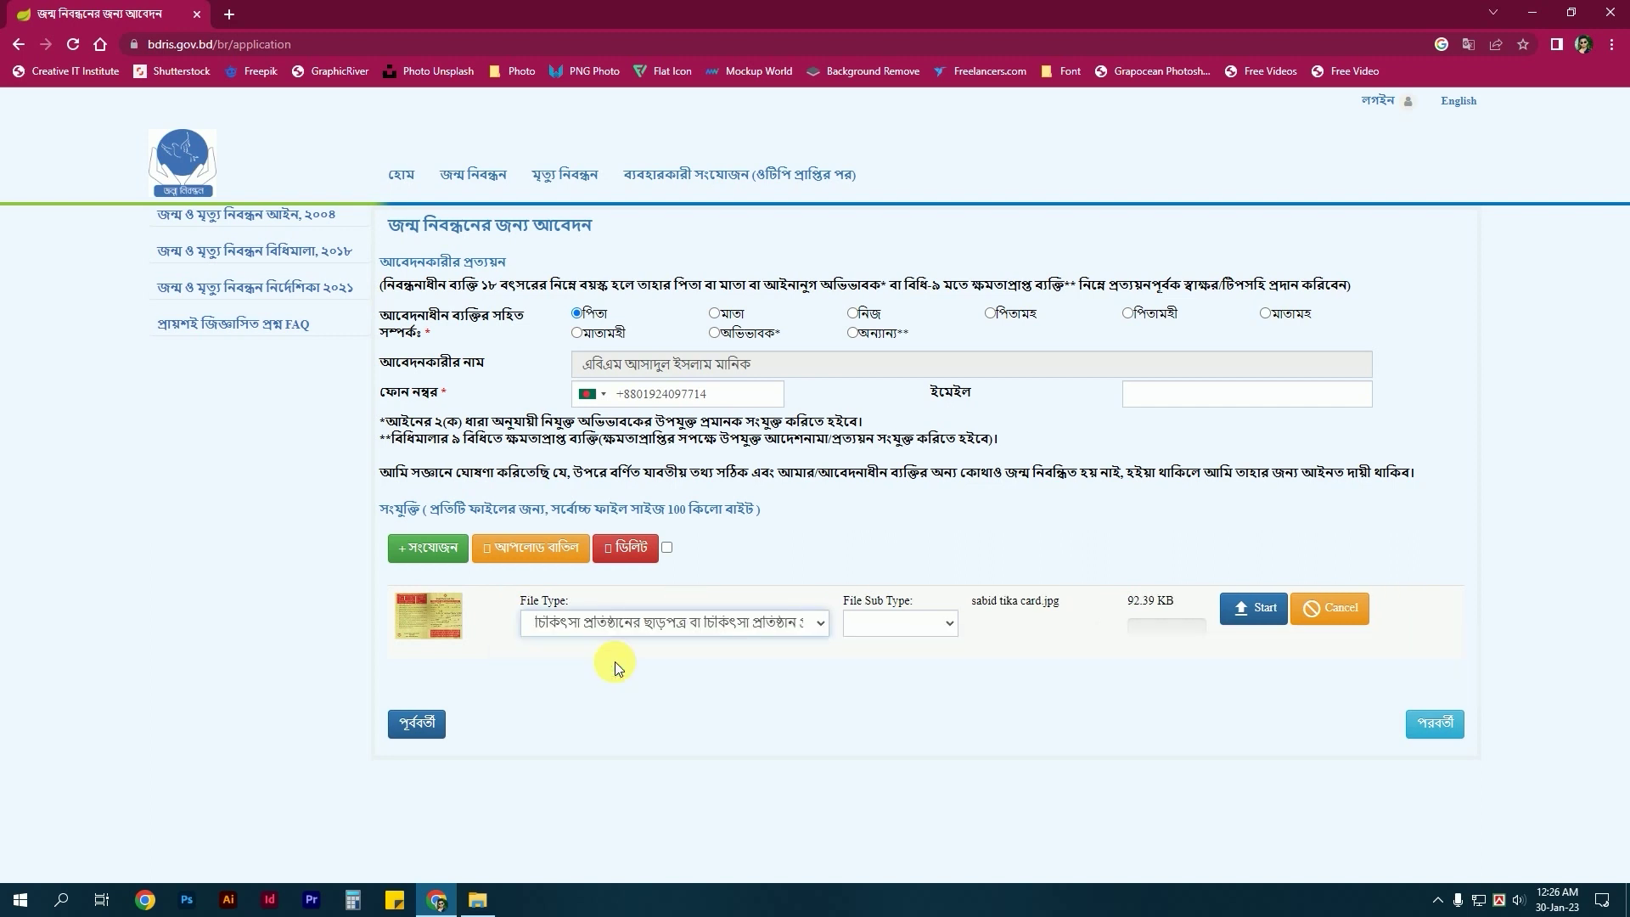
left_click(1254, 617)
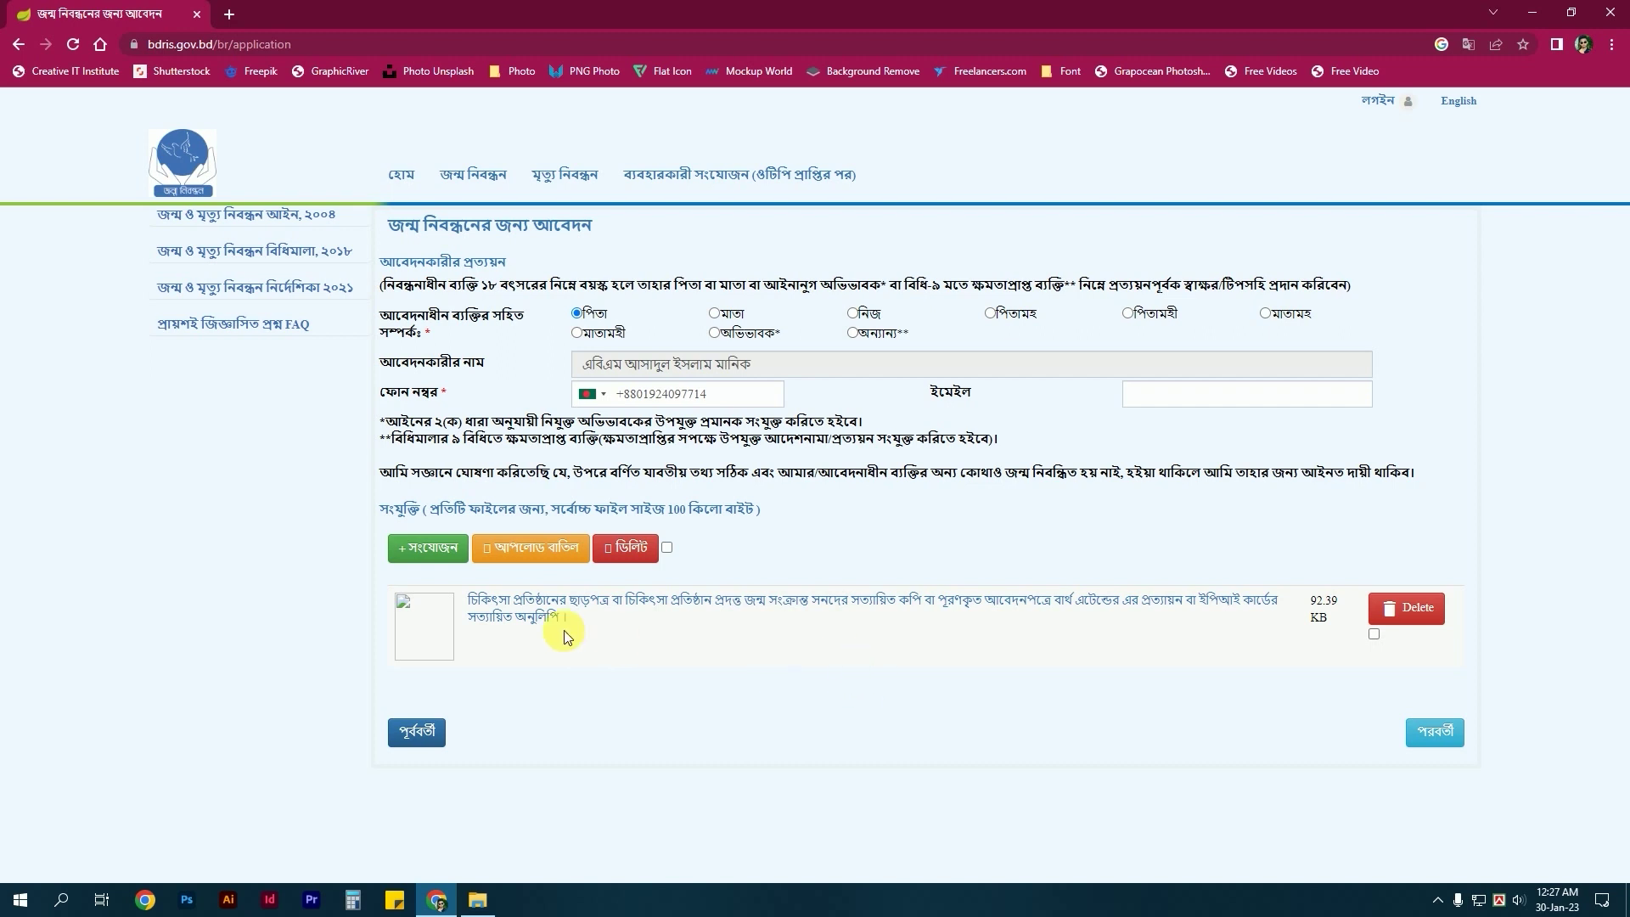
Attach the father nid image as parent's ID or address proof, upload it, and proceed to review.
left_click(439, 550)
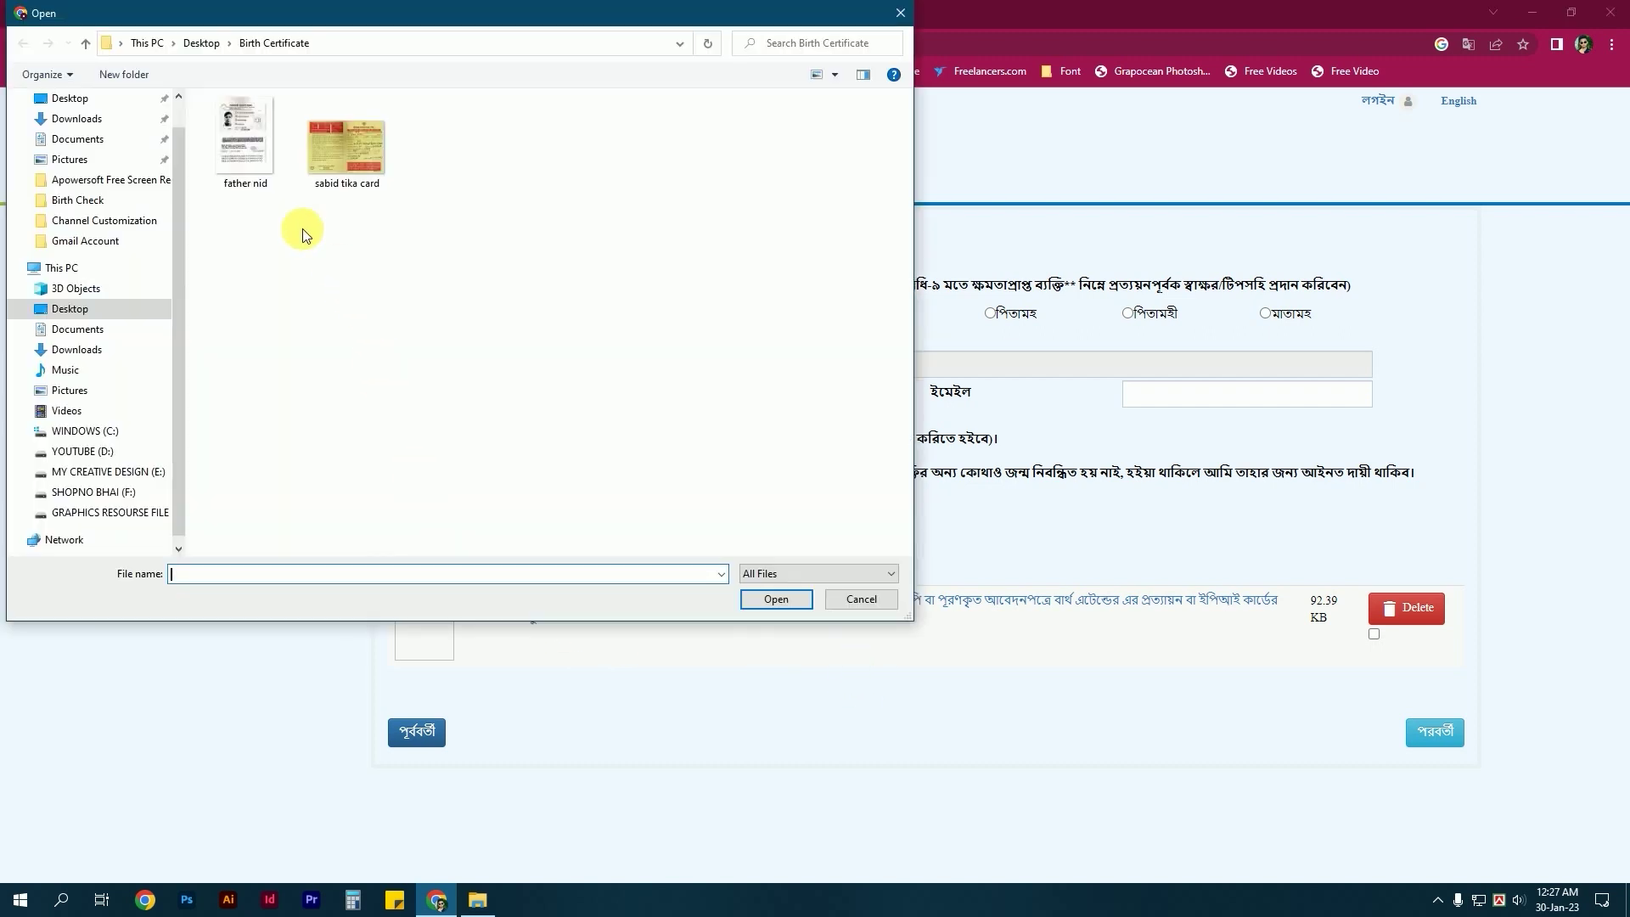
left_click(261, 162)
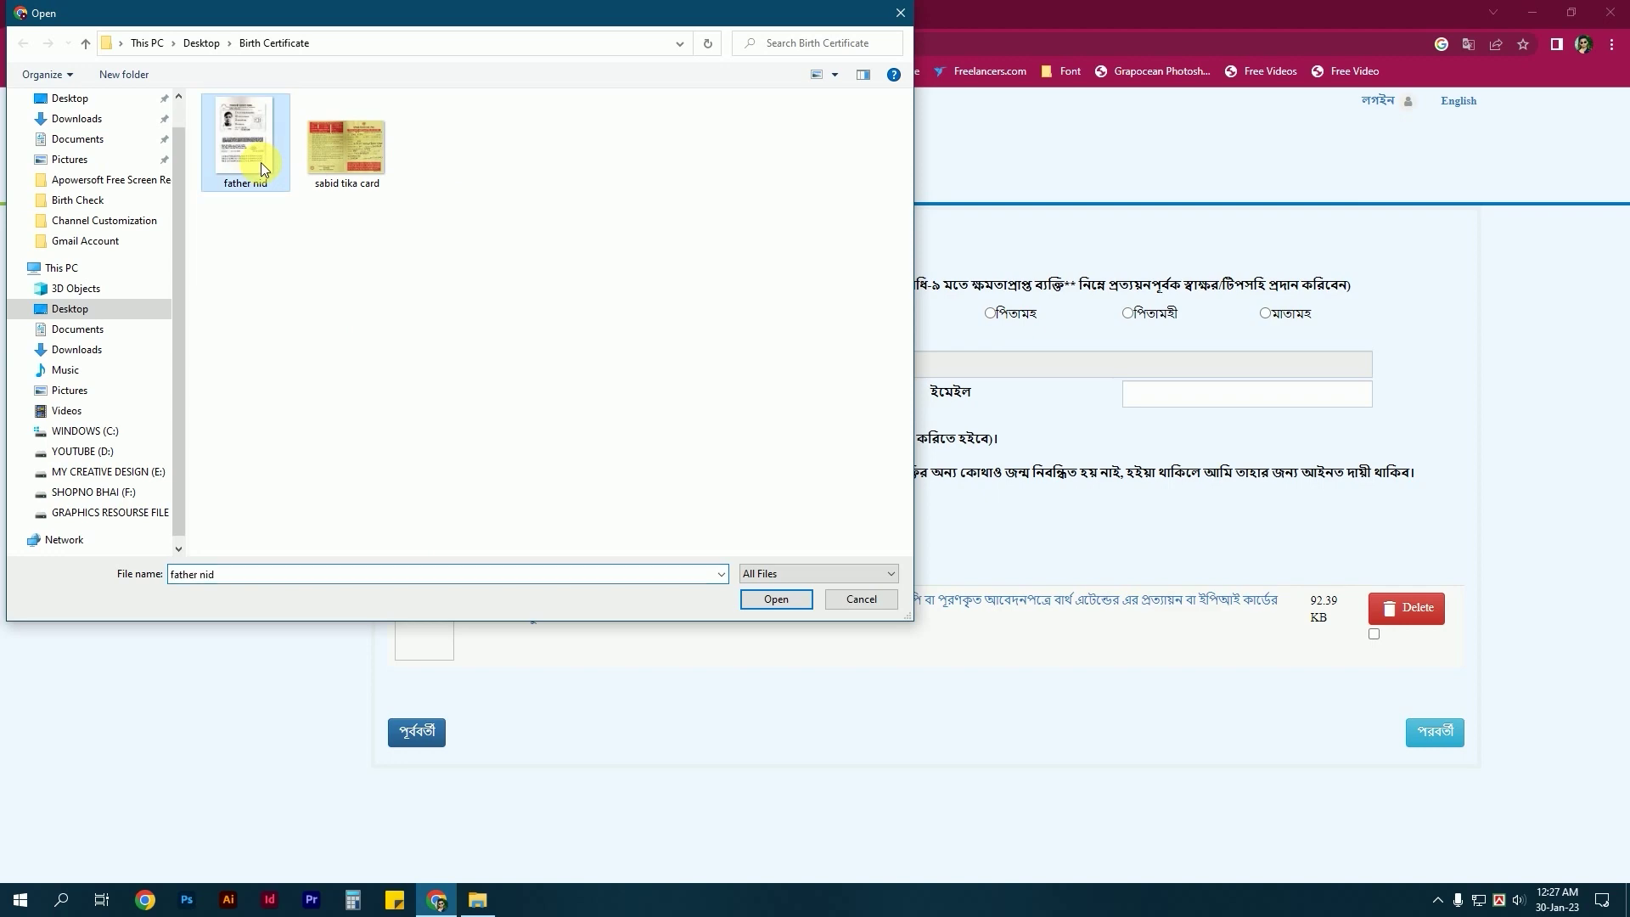
left_click(787, 603)
left_click(647, 706)
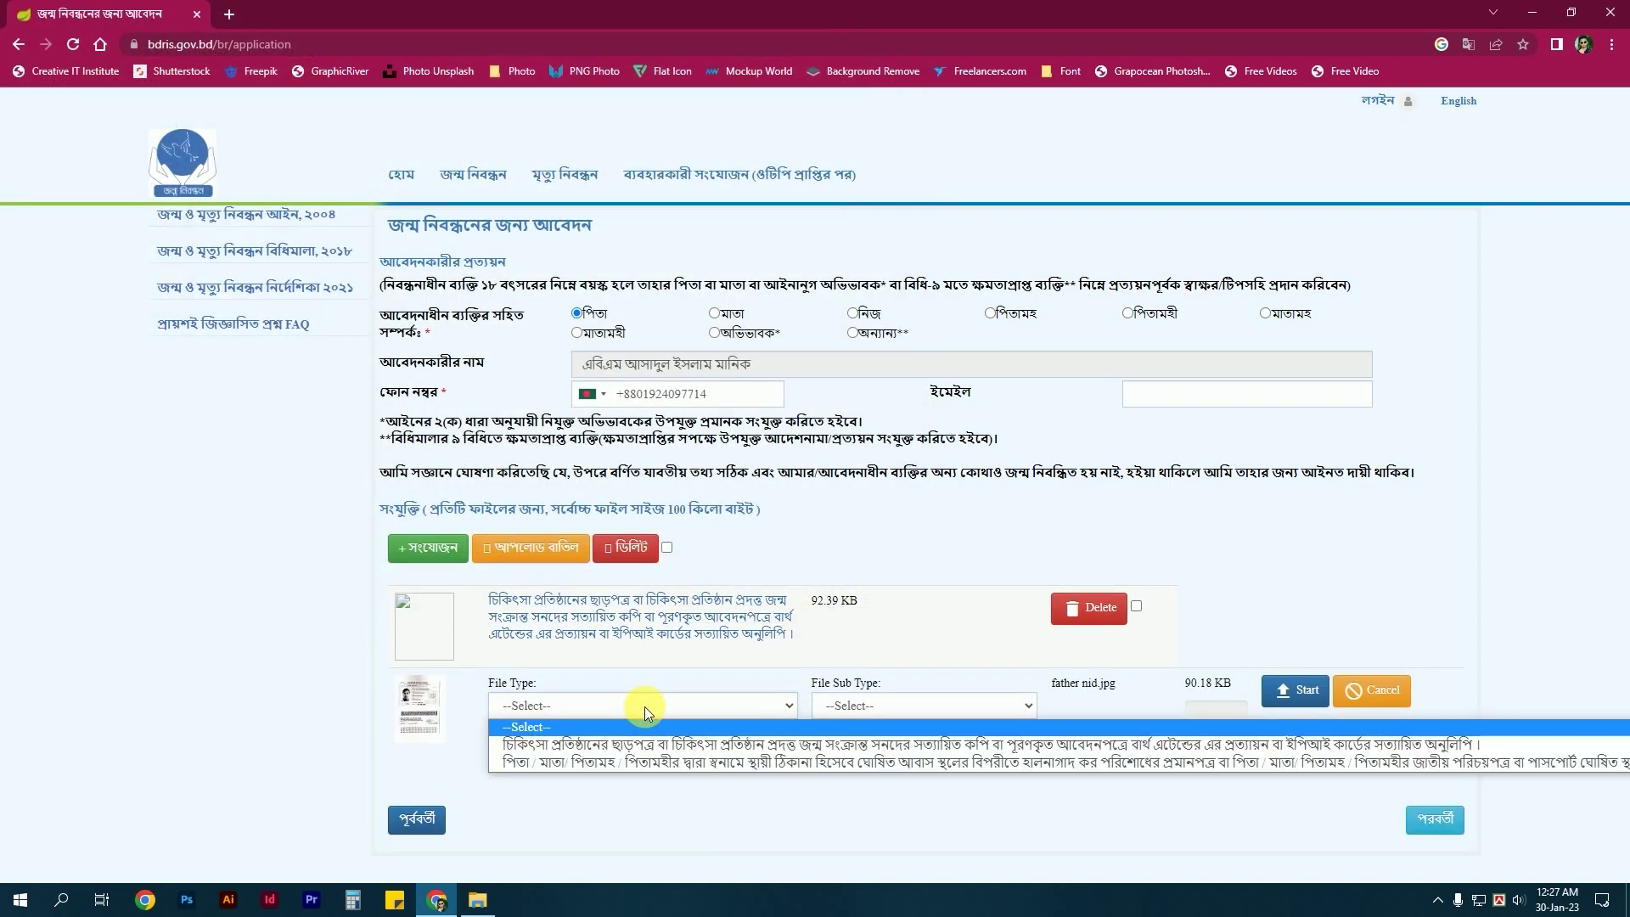
left_click(574, 762)
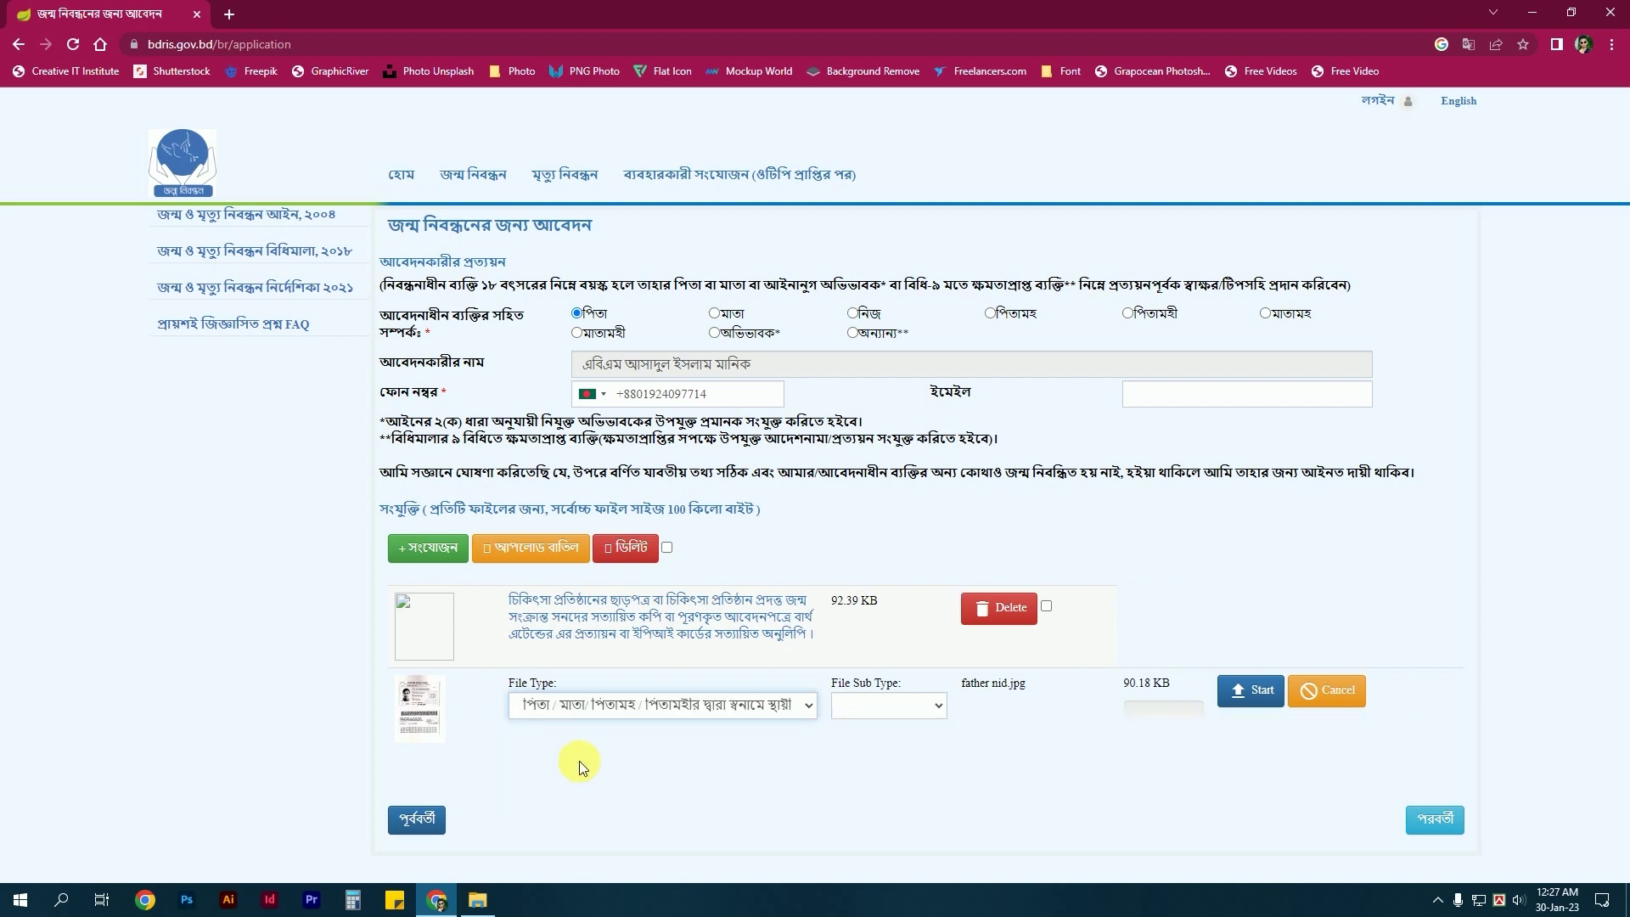
left_click(1258, 709)
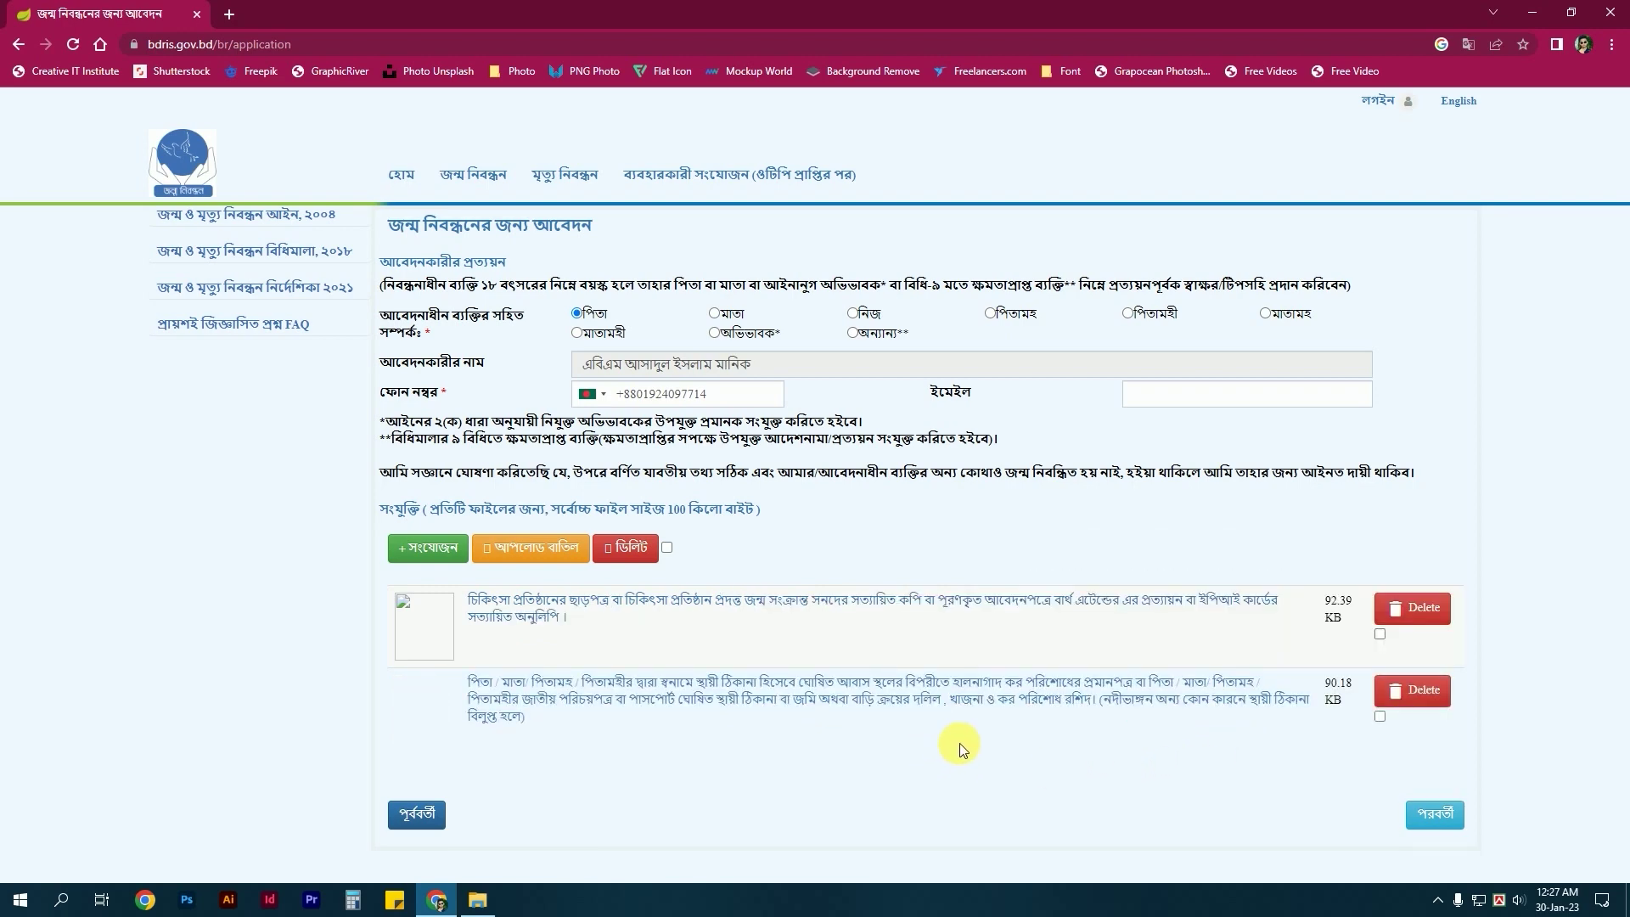
left_click(1431, 823)
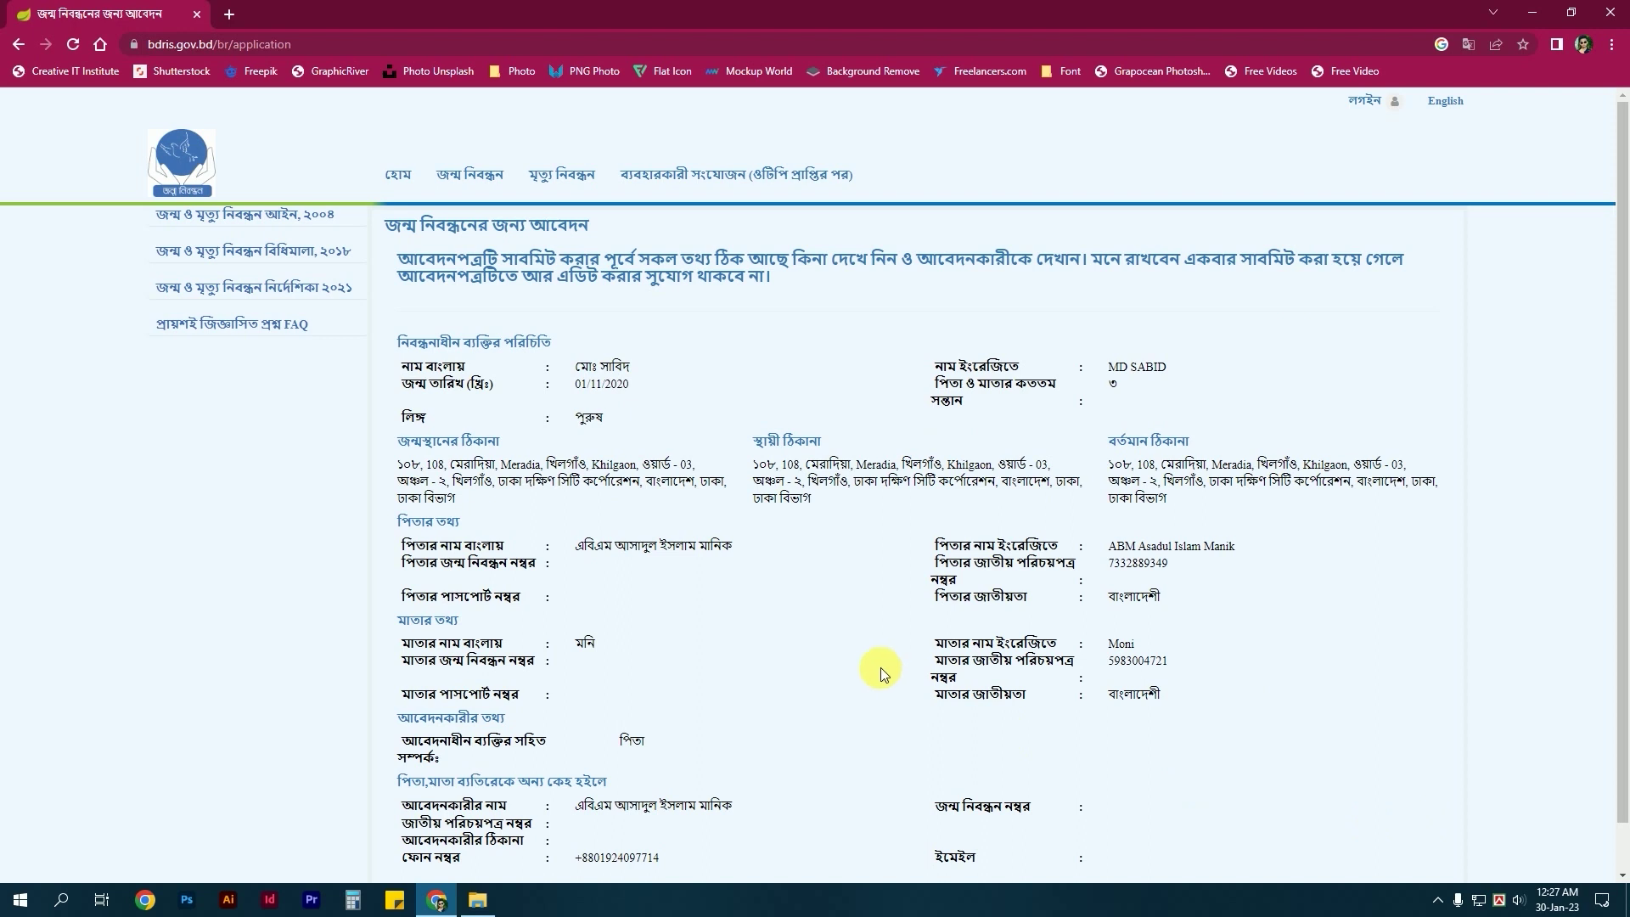
scroll(879, 667, "down", 1)
scroll(885, 667, "up", 1)
scroll(905, 548, "down", 1)
scroll(904, 548, "up", 1)
scroll(904, 548, "down", 1)
scroll(903, 560, "down", 1)
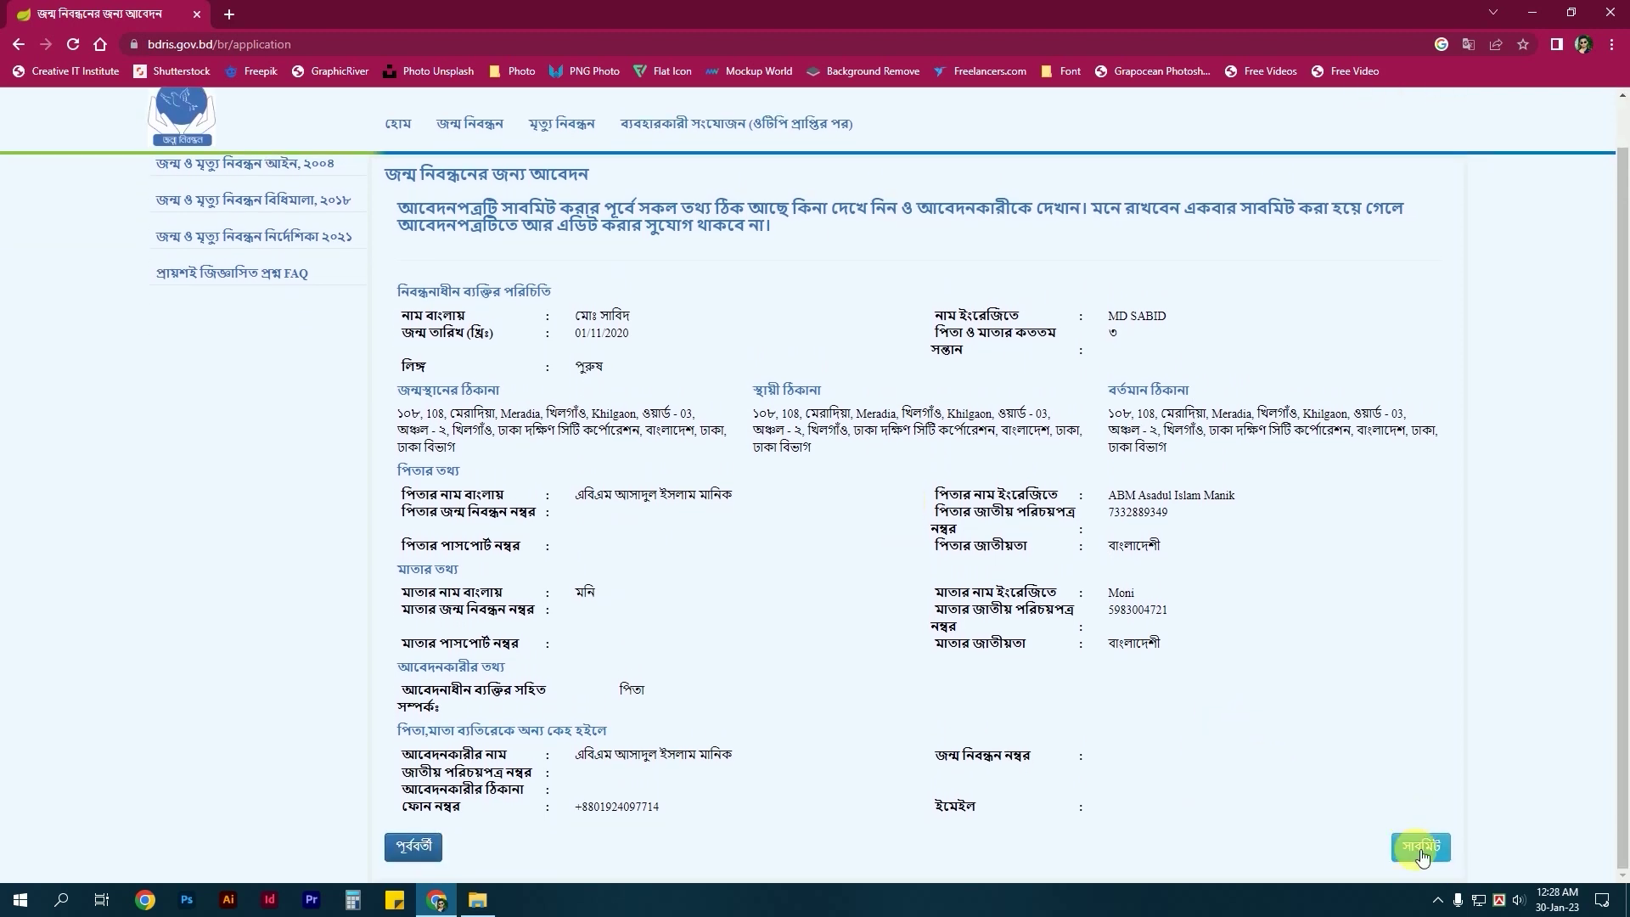
Submit the application and print the application form with Microsoft Print to PDF.
left_click(1422, 853)
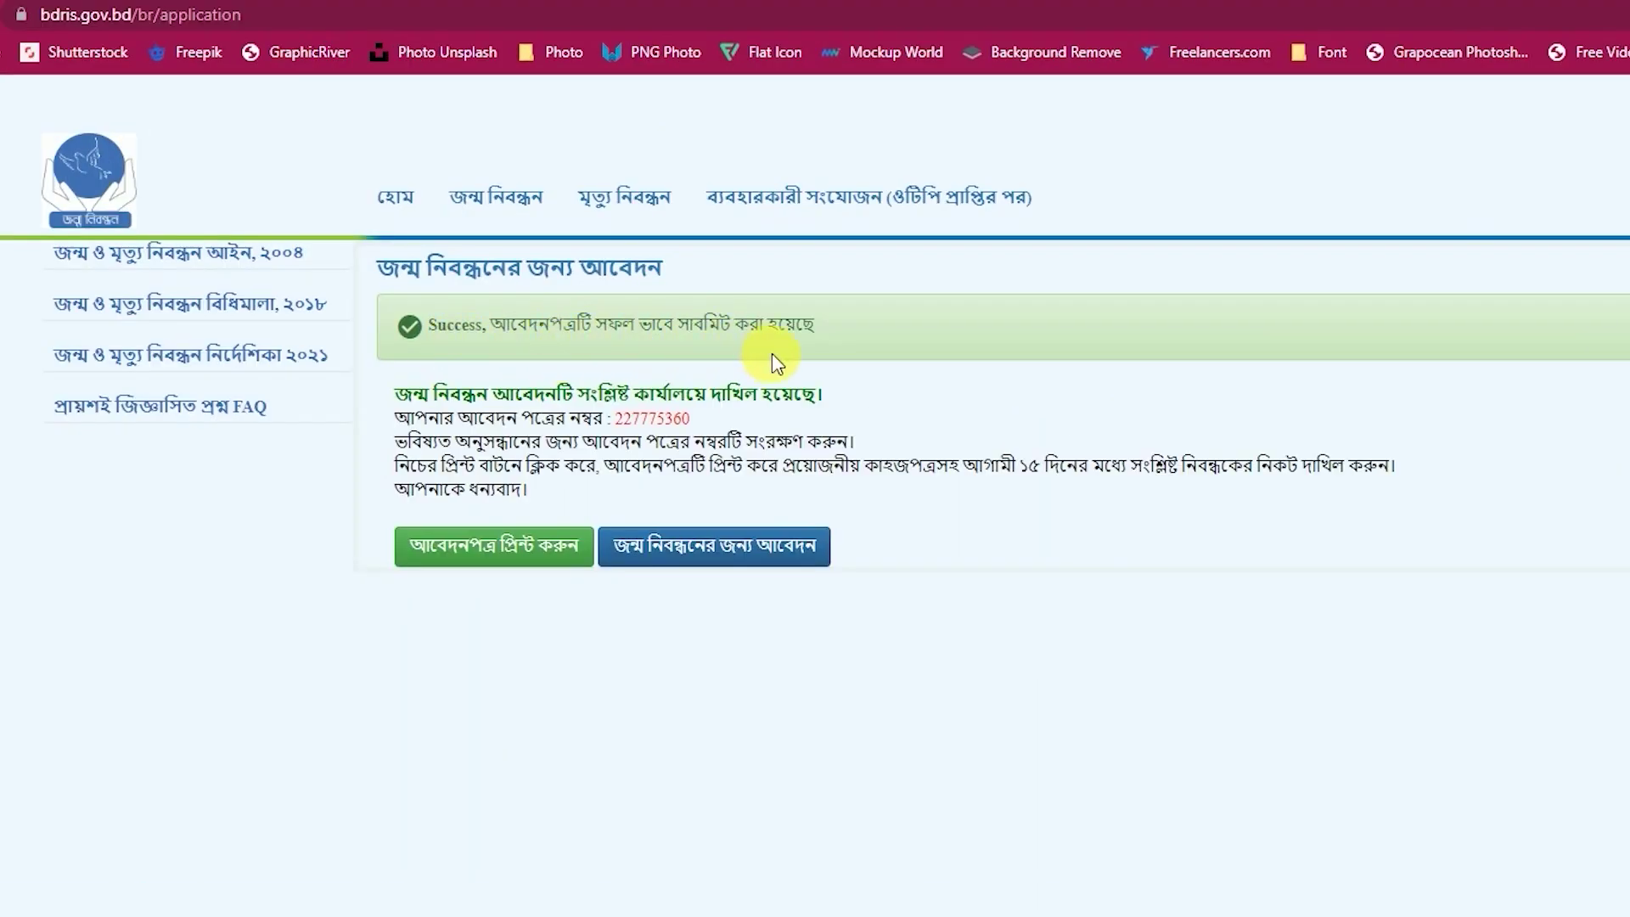
left_click(479, 551)
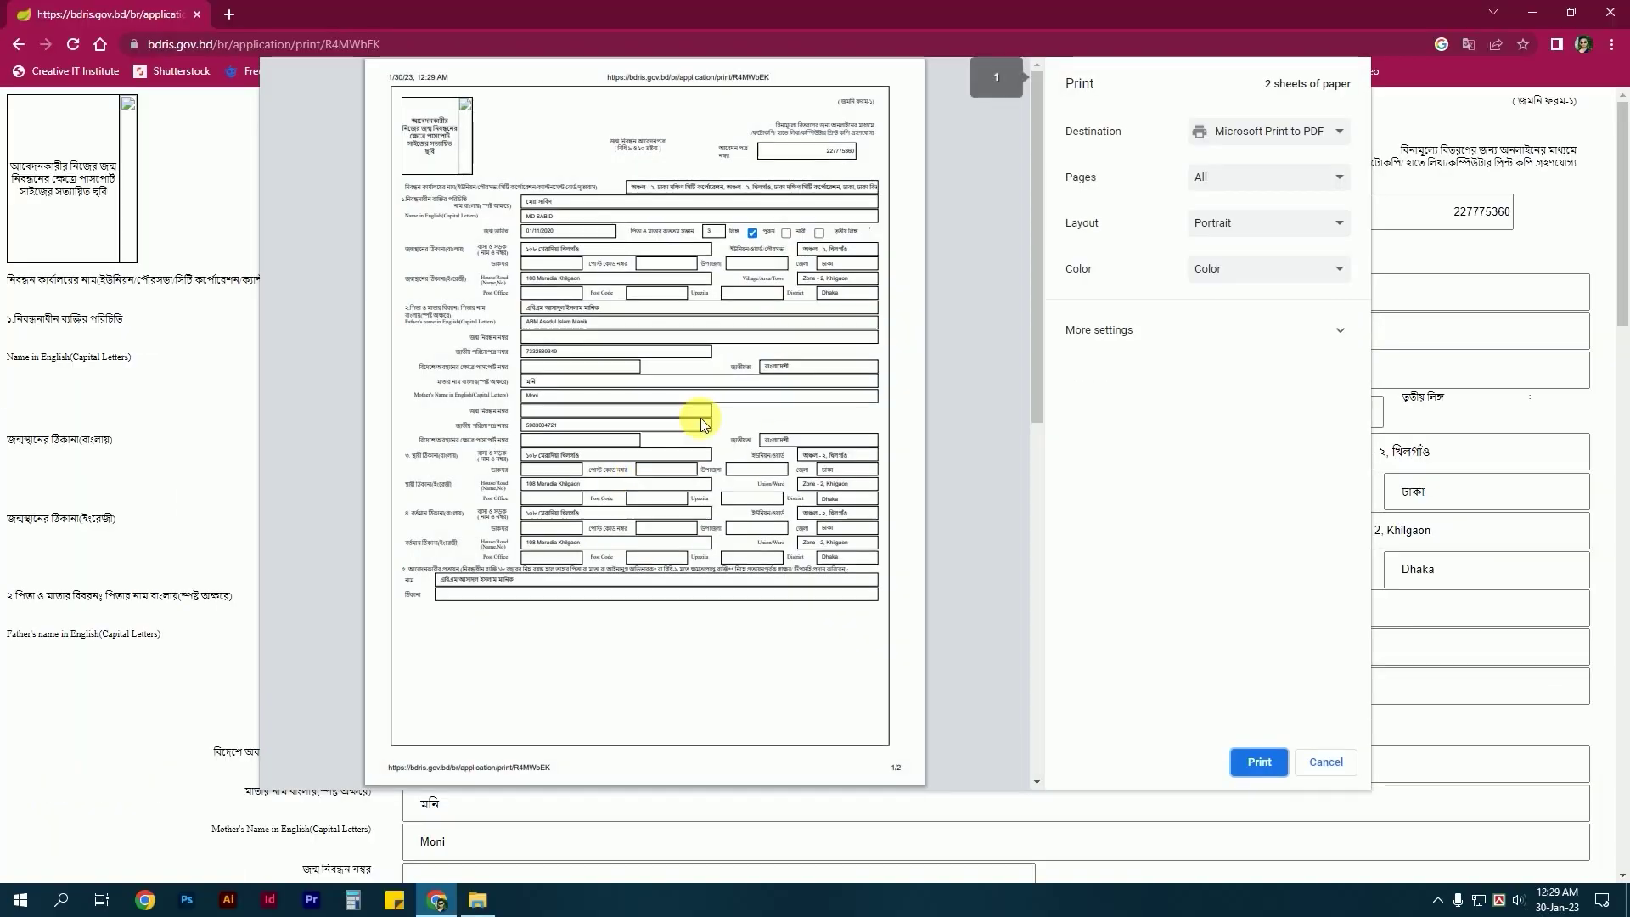
scroll(705, 411, "down", 3)
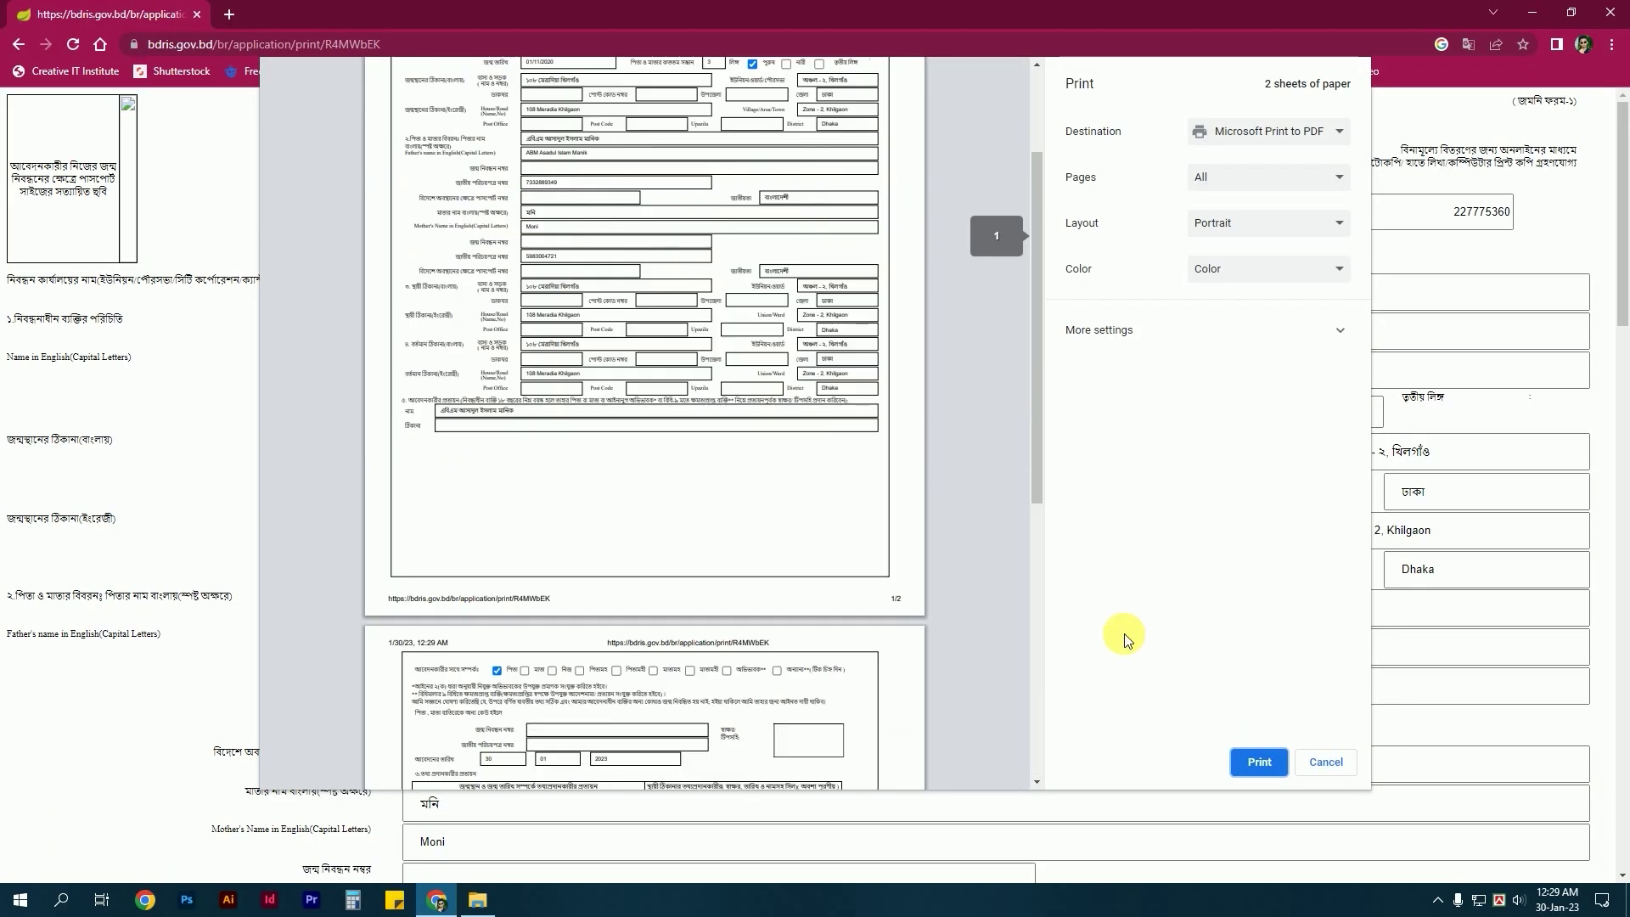
left_click(1258, 761)
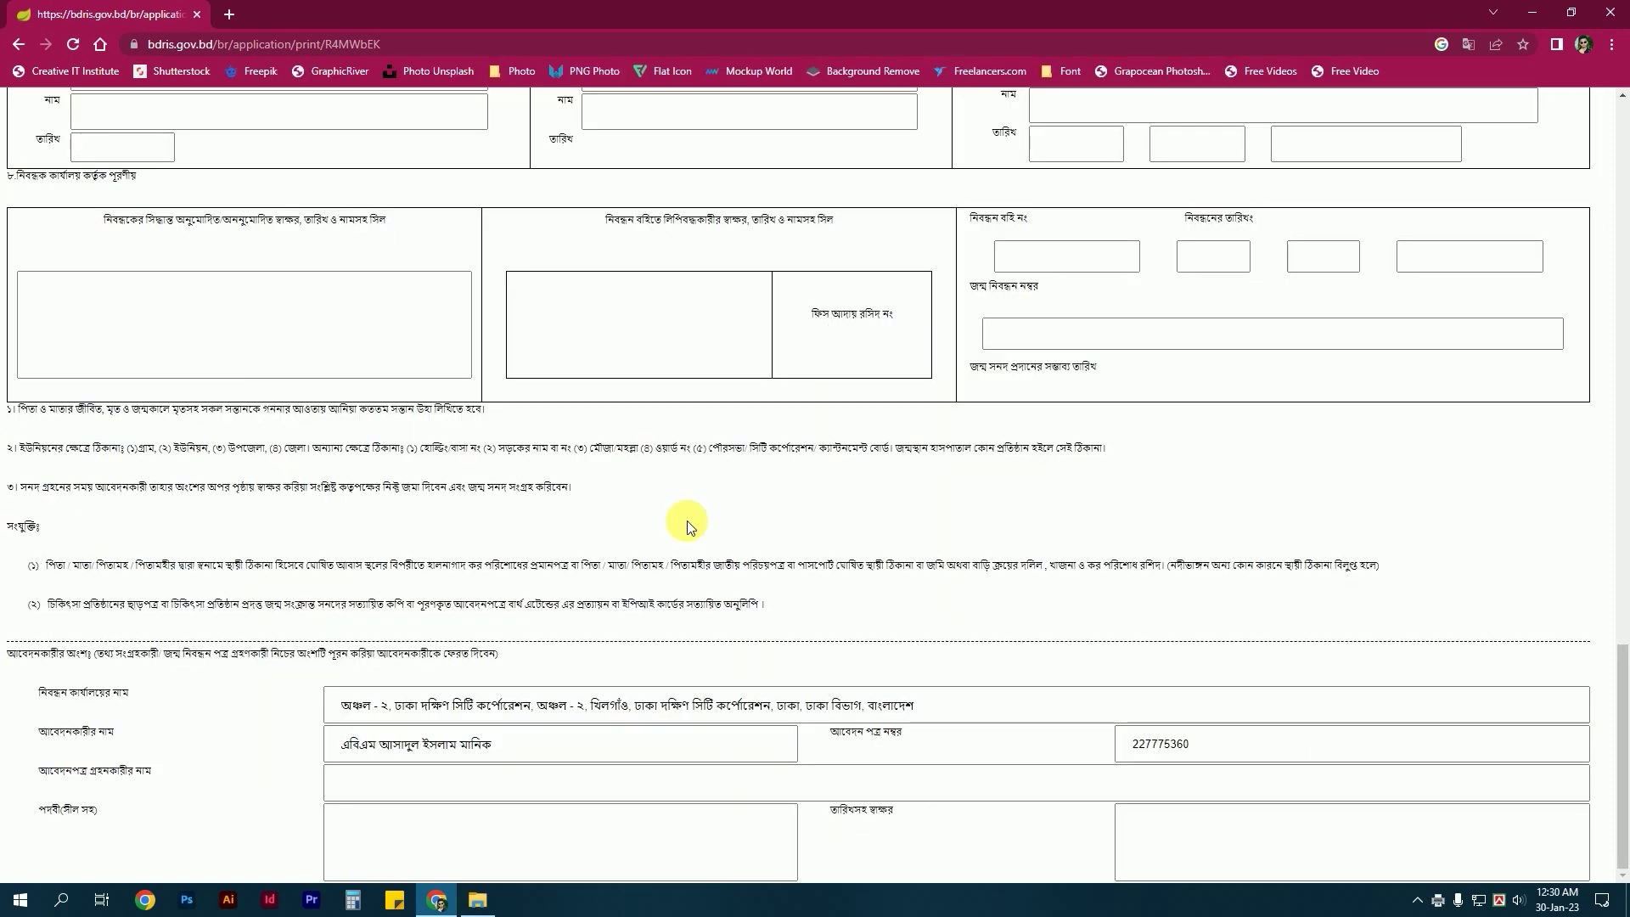